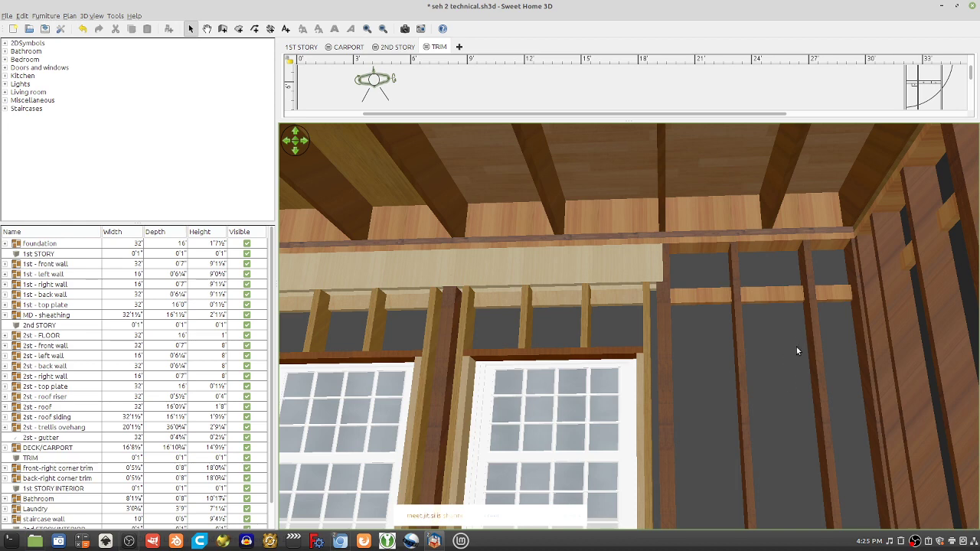
Step: Expand the catalog's Bathroom category and try to place the Bath directly in the 3D view
scroll(792, 352, down, 5)
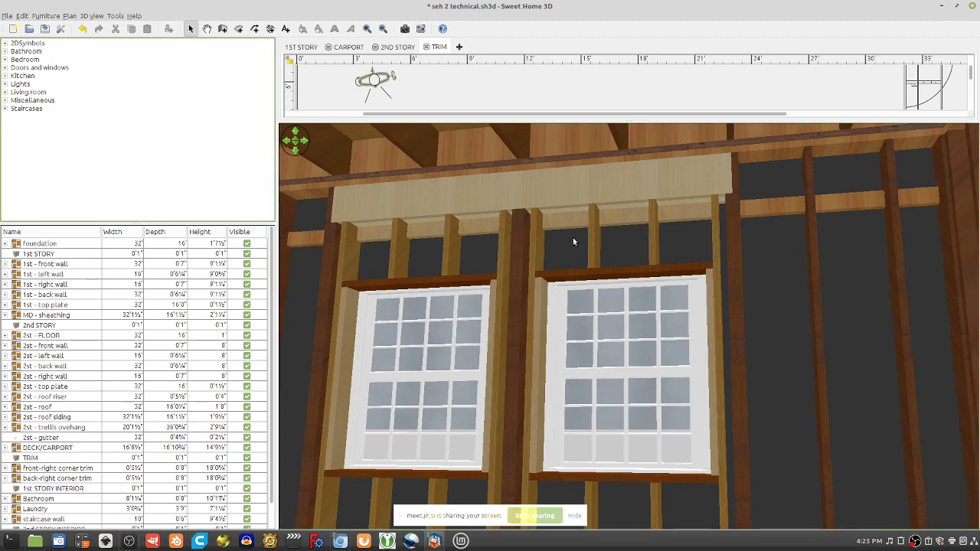
click(28, 45)
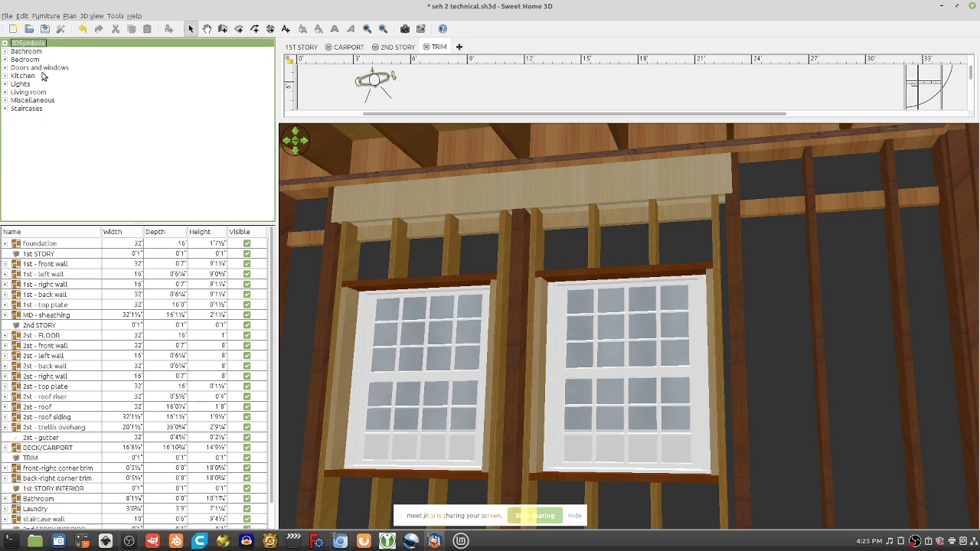
click(6, 51)
drag(31, 65, 784, 452)
scroll(770, 401, down, 5)
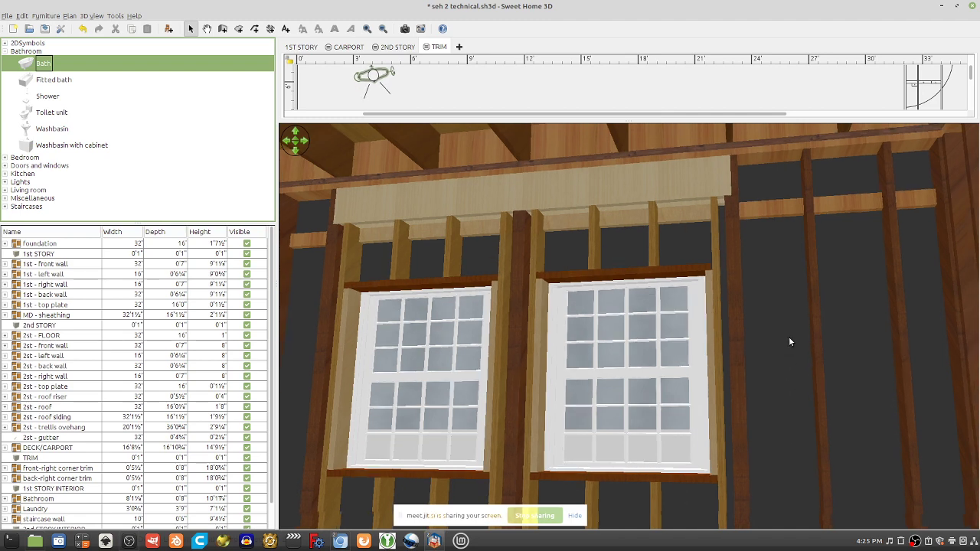
Step: Switch the 3D view from the virtual visit to the aerial view
click(110, 18)
mouse_move(92, 16)
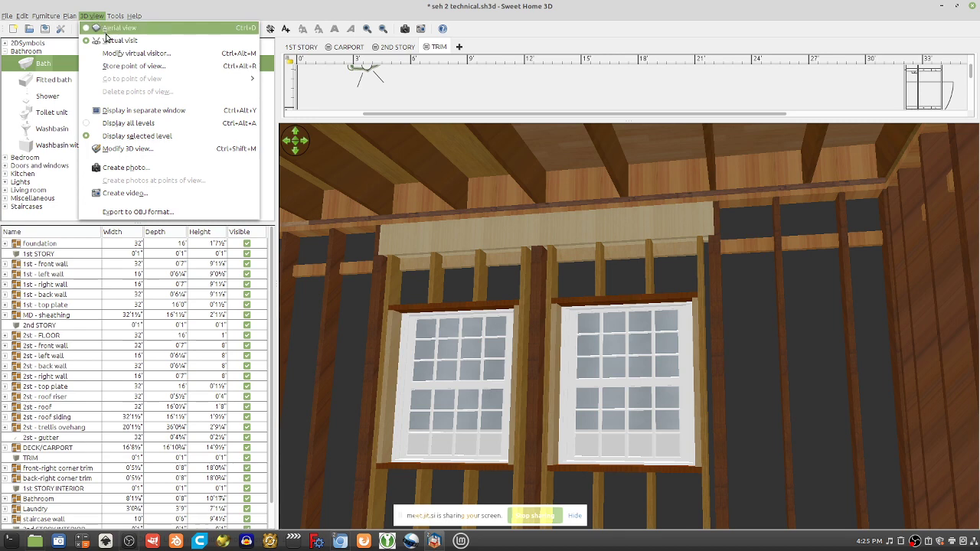
click(111, 28)
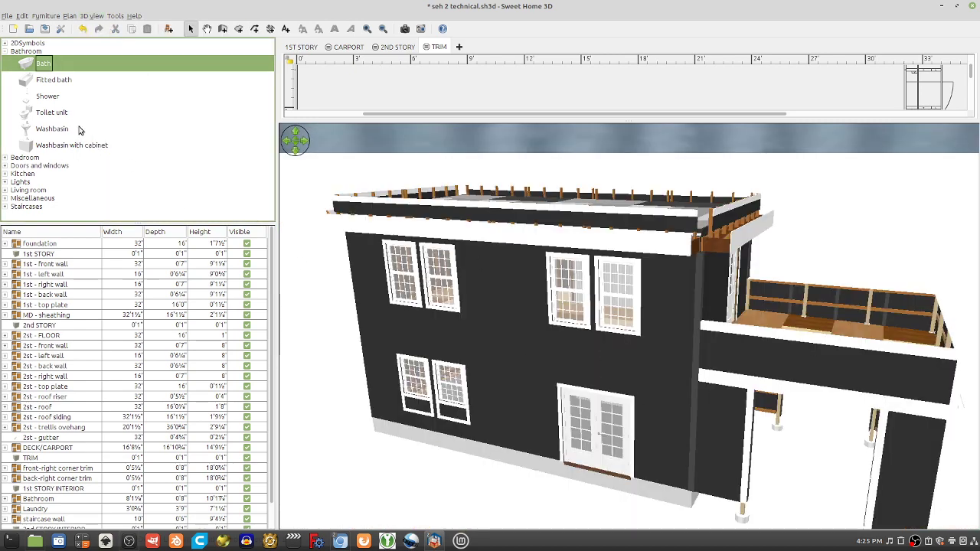
mouse_move(29, 65)
mouse_down()
mouse_move(399, 246)
mouse_move(416, 77)
mouse_move(37, 73)
mouse_move(17, 65)
mouse_up()
scroll(531, 278, up, 2)
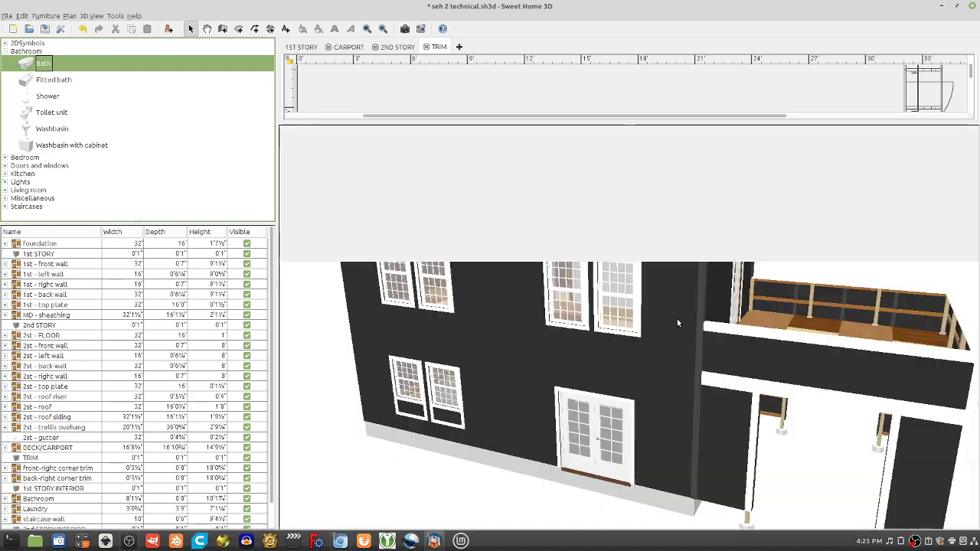
Step: Enlarge the plan and place a Bath on the TRIM level in the western part of the house
drag(677, 319, 680, 327)
scroll(618, 209, down, 3)
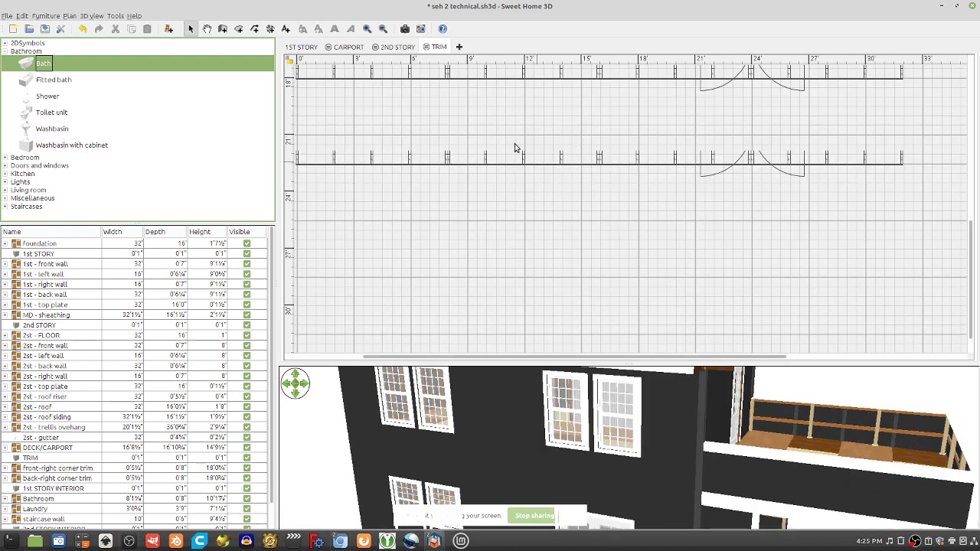
click(368, 29)
click(382, 28)
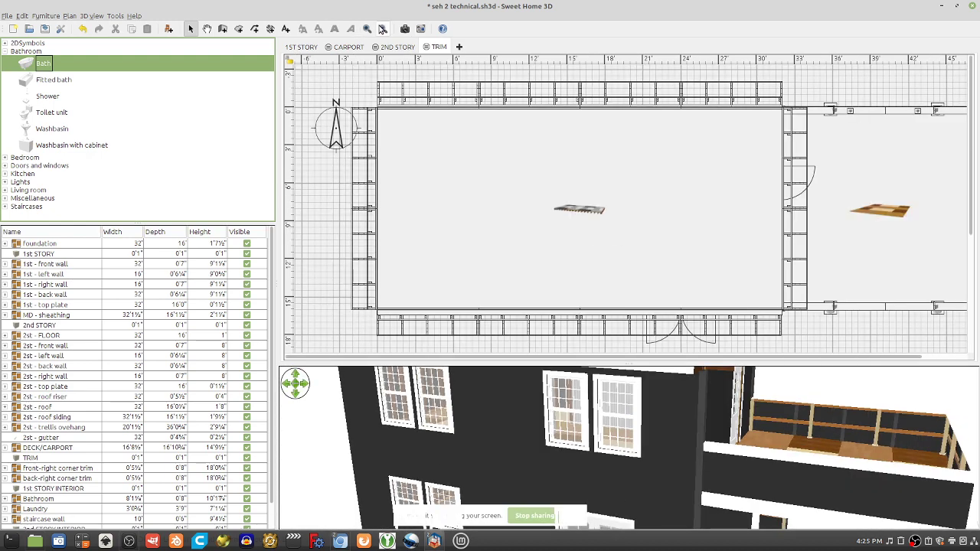
click(383, 29)
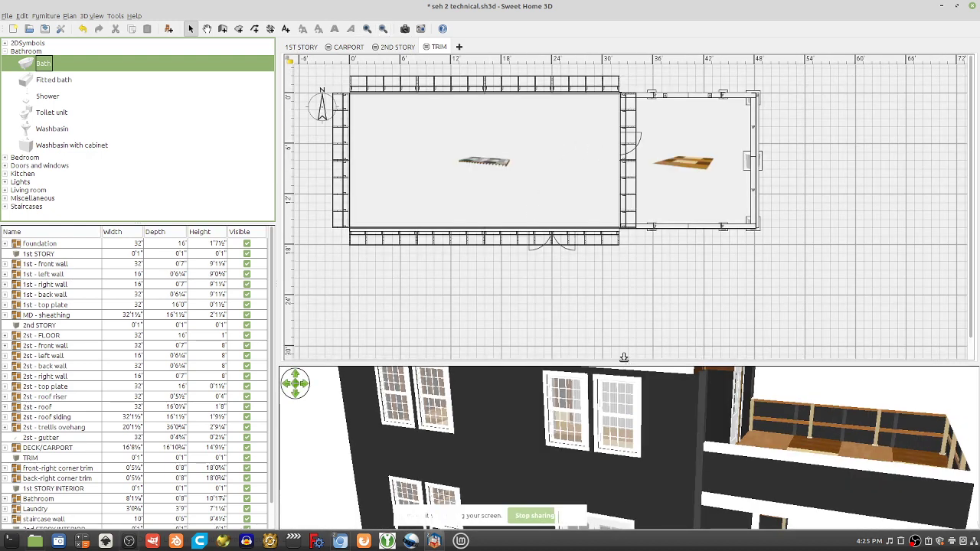
drag(624, 364, 624, 334)
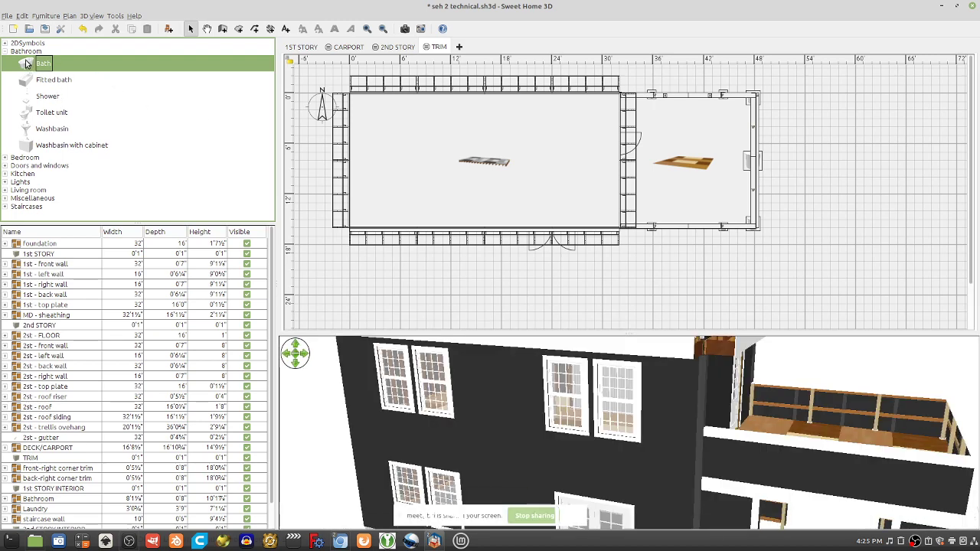
drag(27, 64, 411, 167)
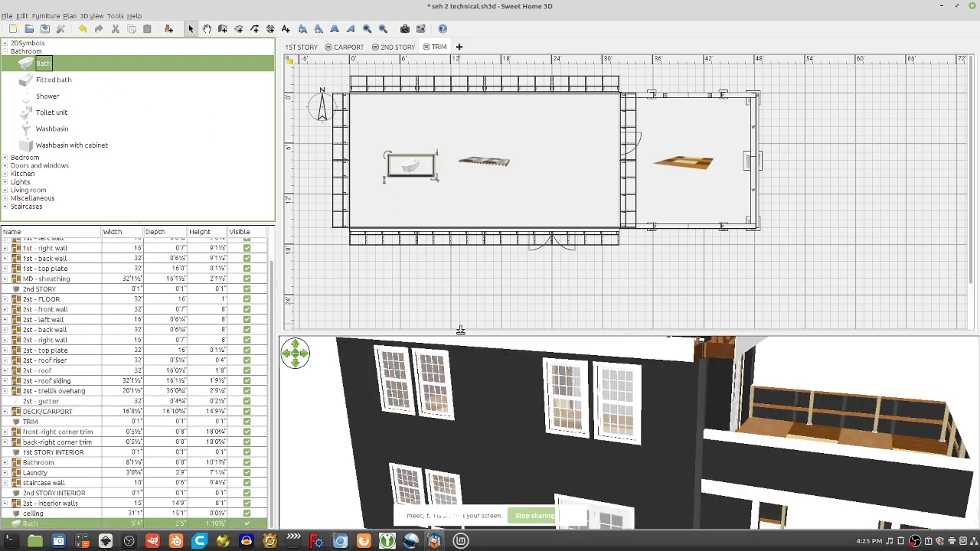
Step: Switch to the virtual visit, enlarge the 3D view and look around the framed interior
mouse_move(532, 419)
mouse_down()
mouse_move(521, 420)
mouse_move(527, 403)
mouse_move(522, 412)
mouse_up()
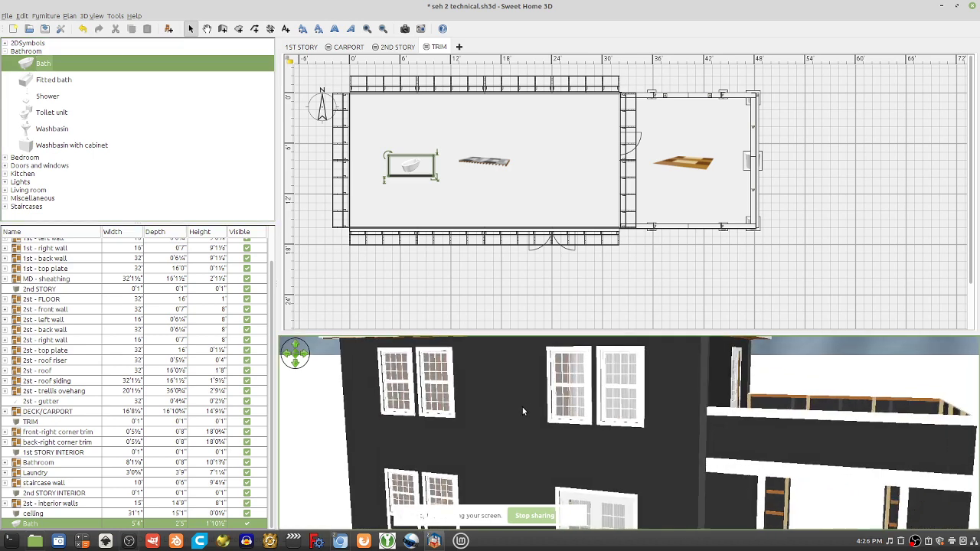
click(92, 15)
click(118, 40)
drag(562, 436, 558, 488)
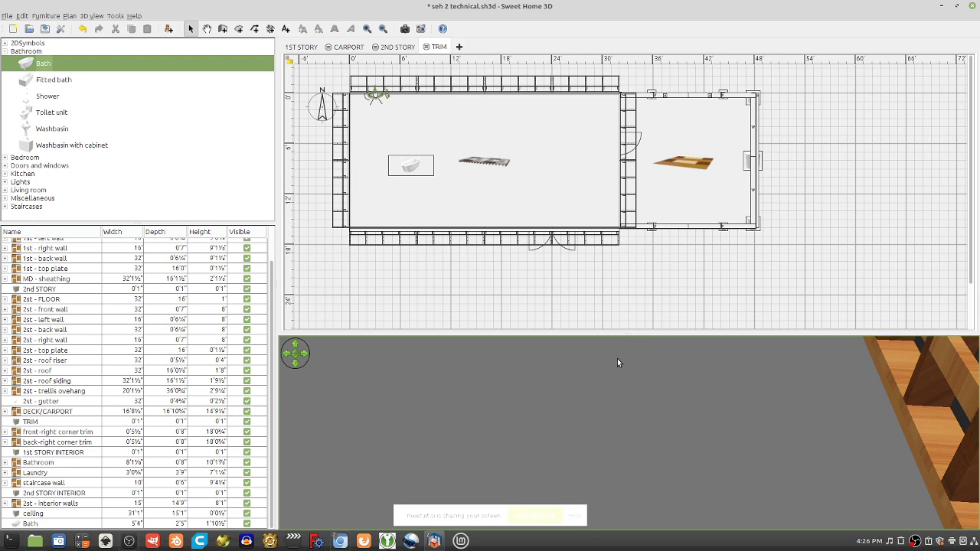
drag(625, 330, 617, 218)
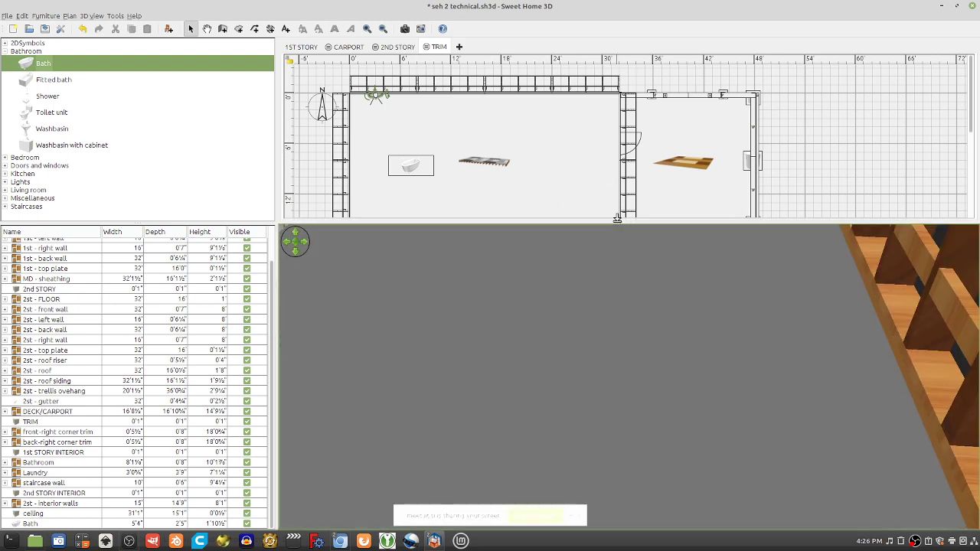
drag(779, 363, 726, 346)
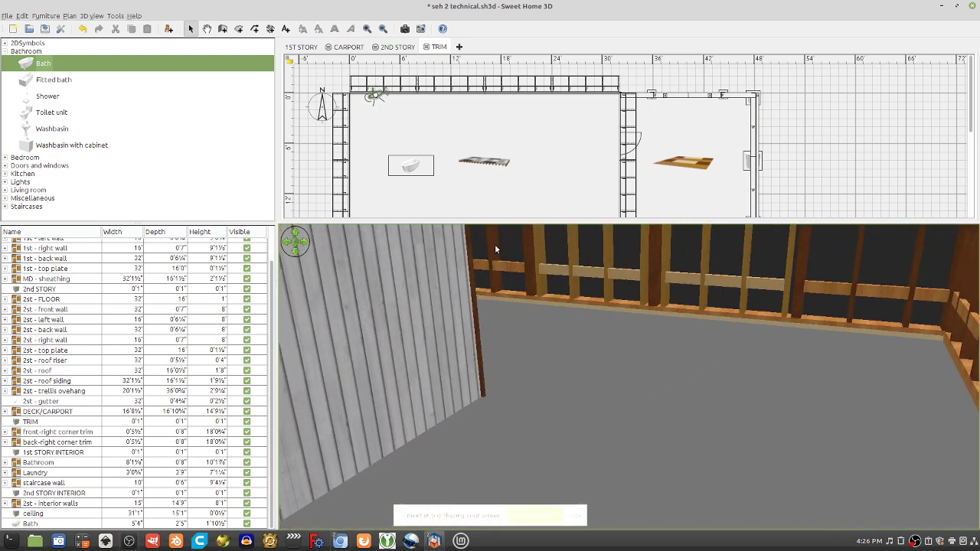
Step: Return to the aerial view and examine the bath on top of the house
click(94, 16)
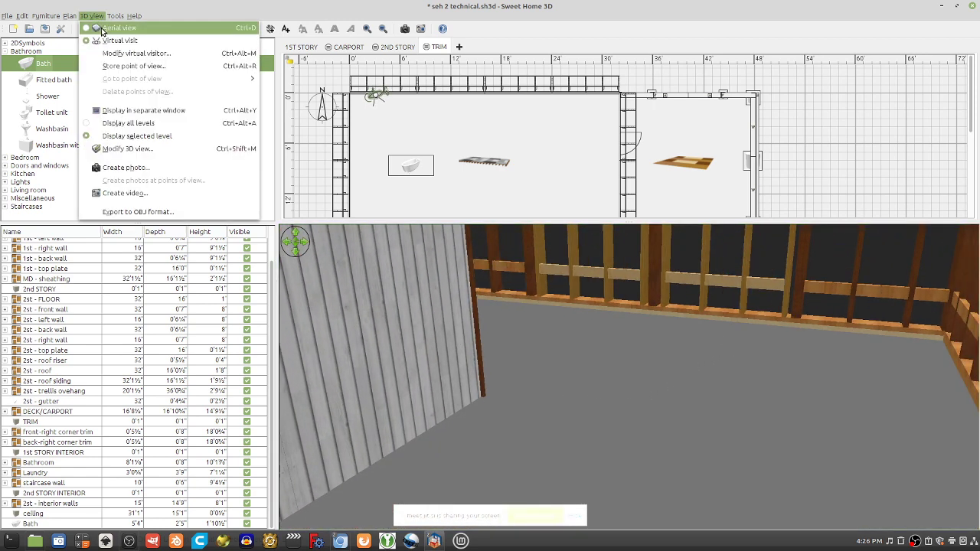
click(107, 28)
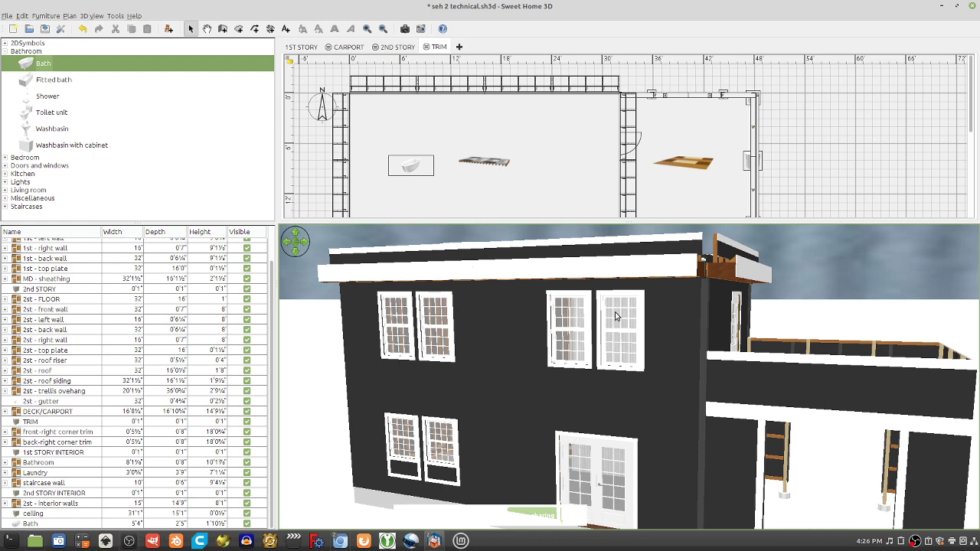
drag(679, 405, 706, 438)
drag(523, 377, 547, 439)
drag(689, 452, 490, 326)
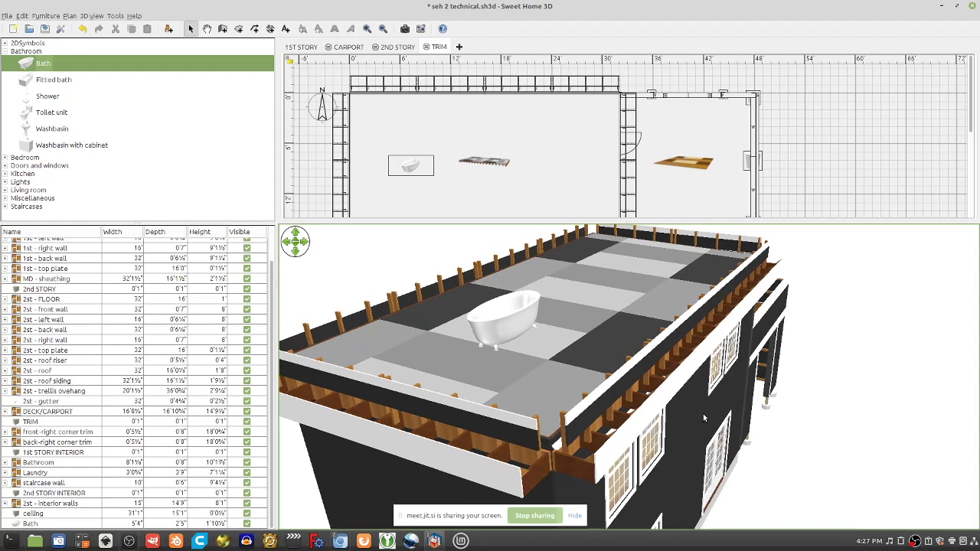
Step: Move the bath to the northeastern part of the house, around the 24' mark on the plan
drag(703, 418, 675, 415)
drag(414, 164, 559, 121)
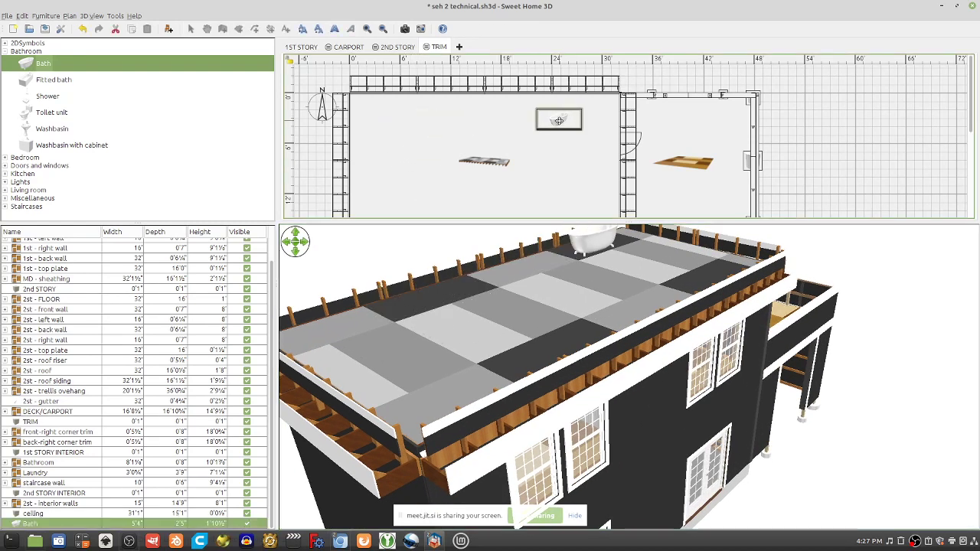
drag(697, 473, 586, 460)
Step: Frame the front of the house and render a photo of the aerial view at the best quality, 4
click(92, 15)
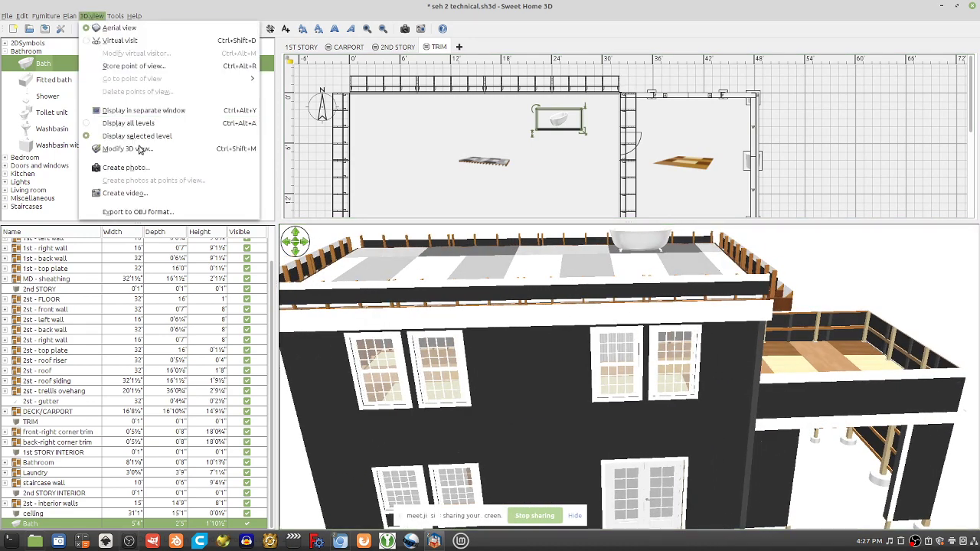
drag(345, 329, 409, 342)
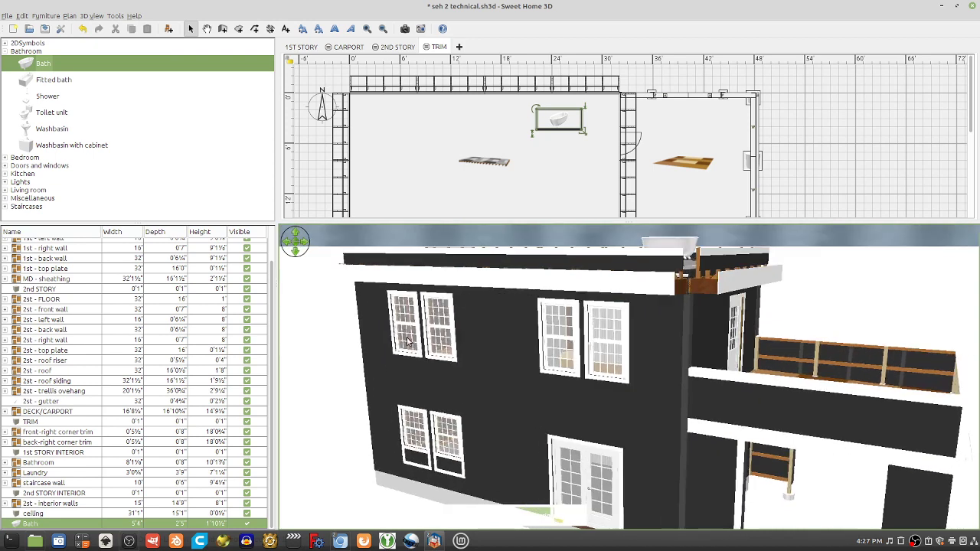
click(92, 15)
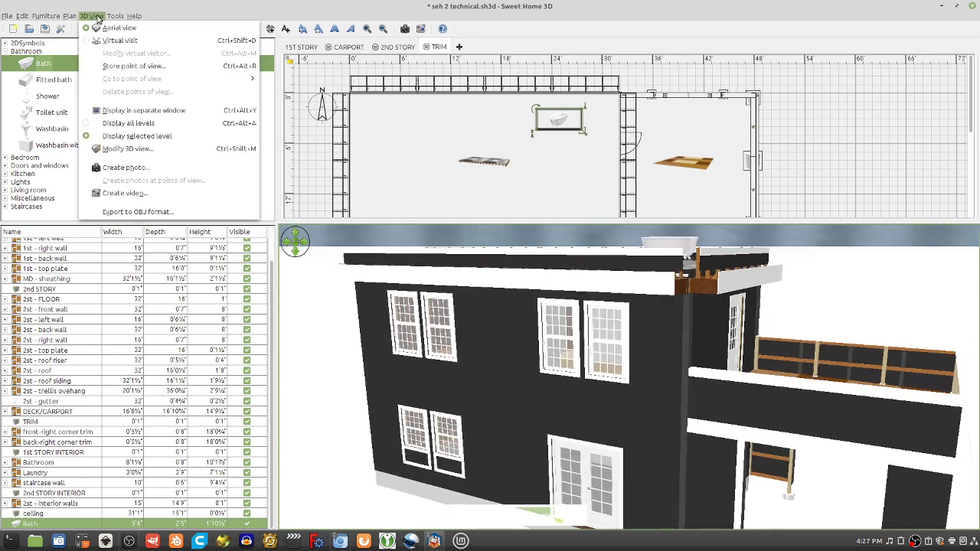
click(138, 169)
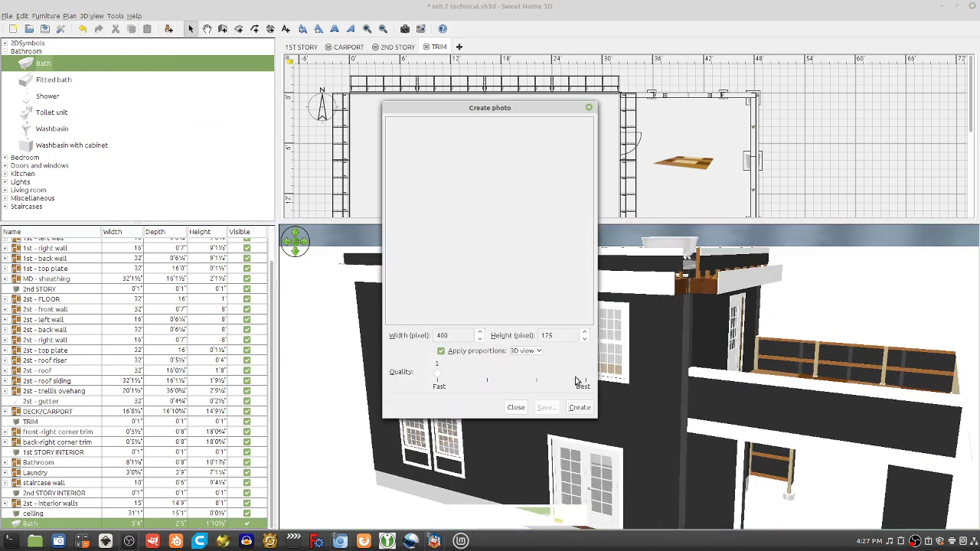
drag(438, 378, 605, 369)
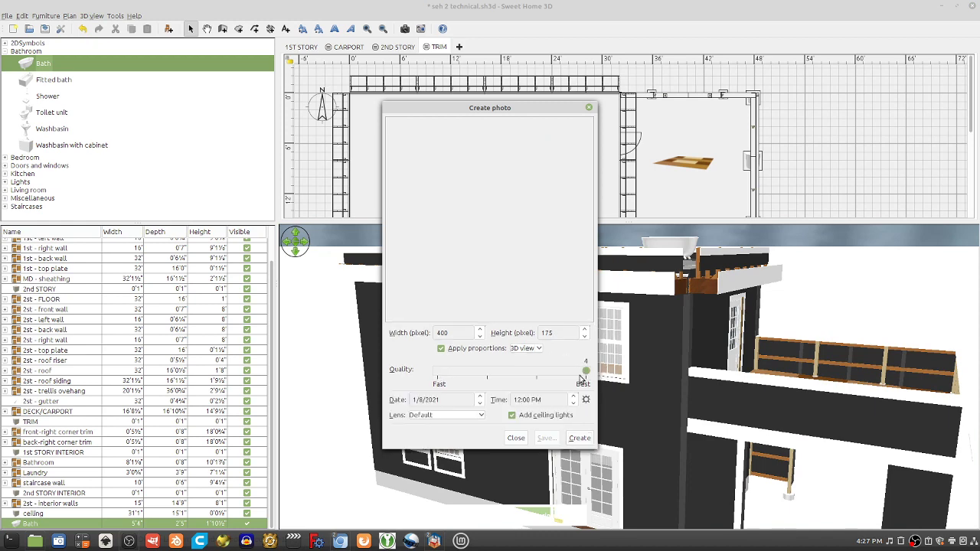
click(580, 438)
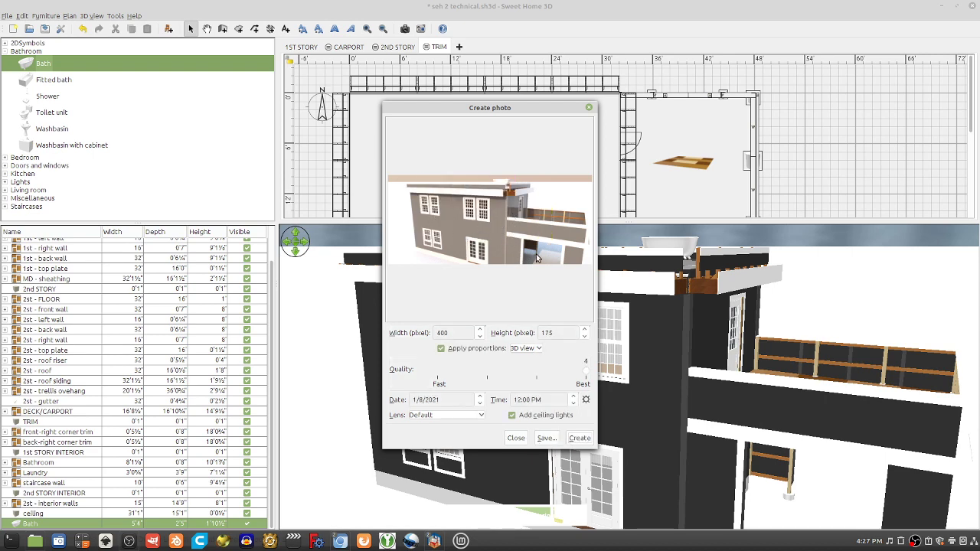
click(589, 108)
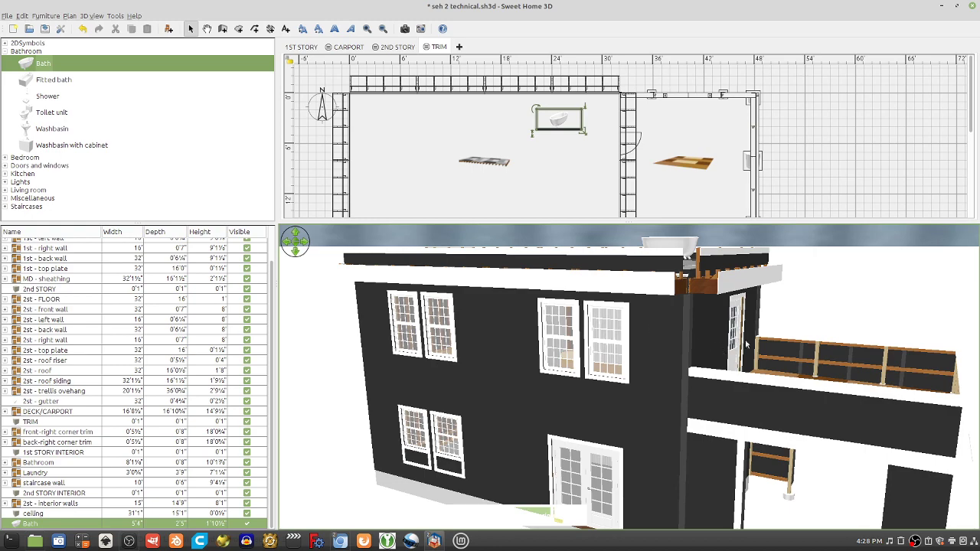
Step: Inspect the roof, deck, carport and window side of the house from raised and ground-level angles
drag(760, 337, 495, 399)
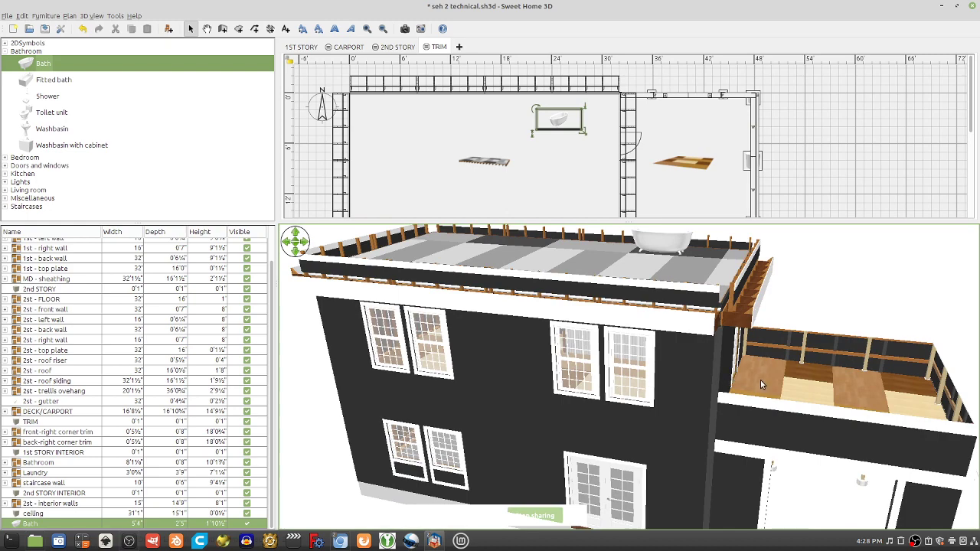
drag(753, 406, 733, 412)
drag(721, 410, 717, 409)
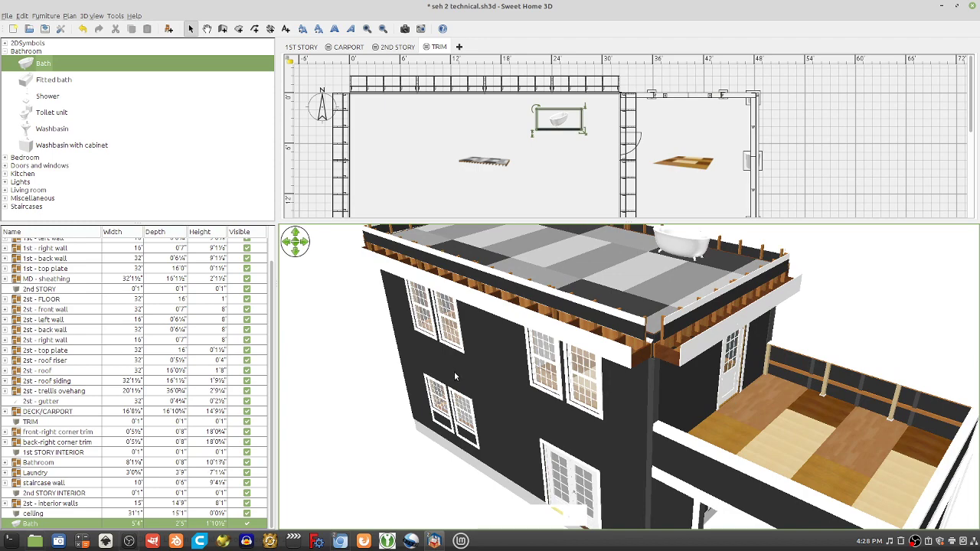
drag(454, 371, 596, 423)
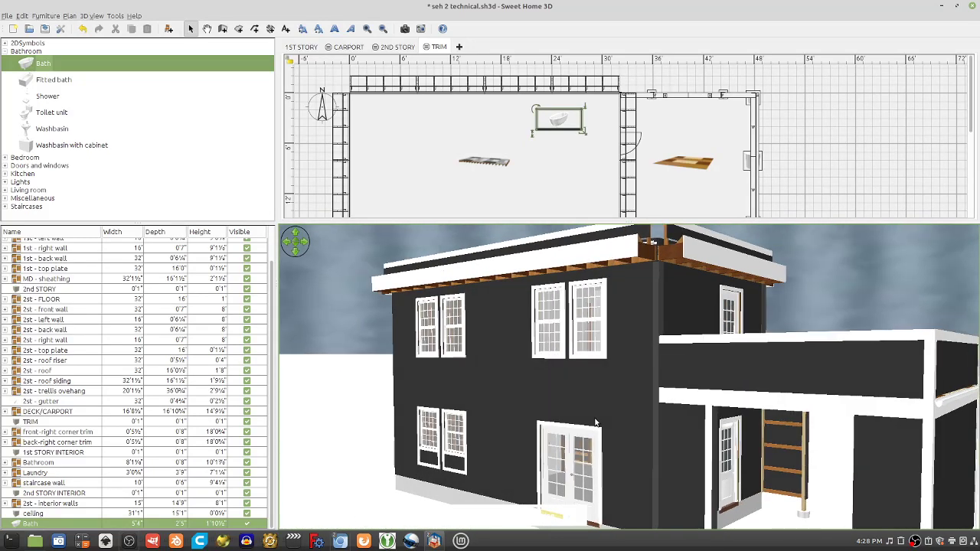
drag(656, 321, 586, 187)
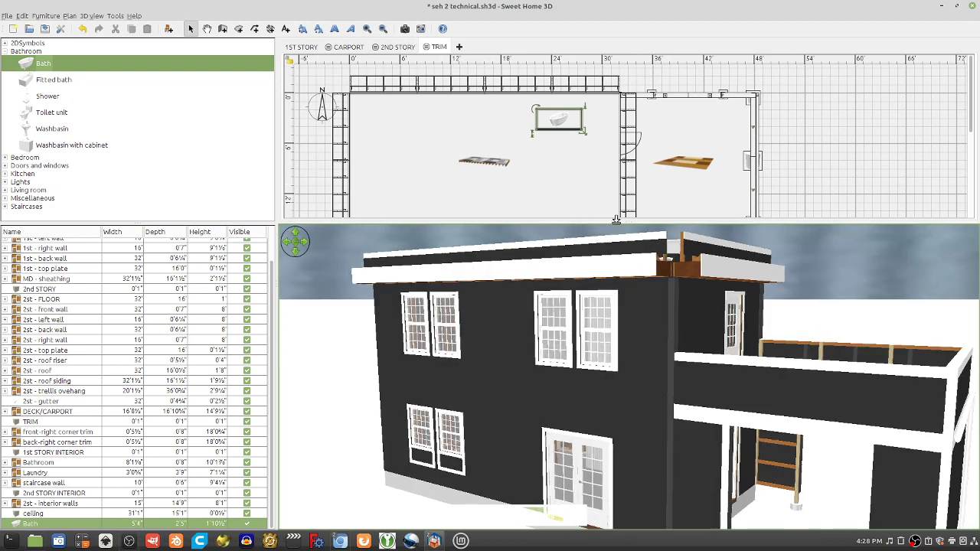
Step: Give the furniture catalog more height and make the plan slightly taller above the 3D view
drag(625, 220, 627, 248)
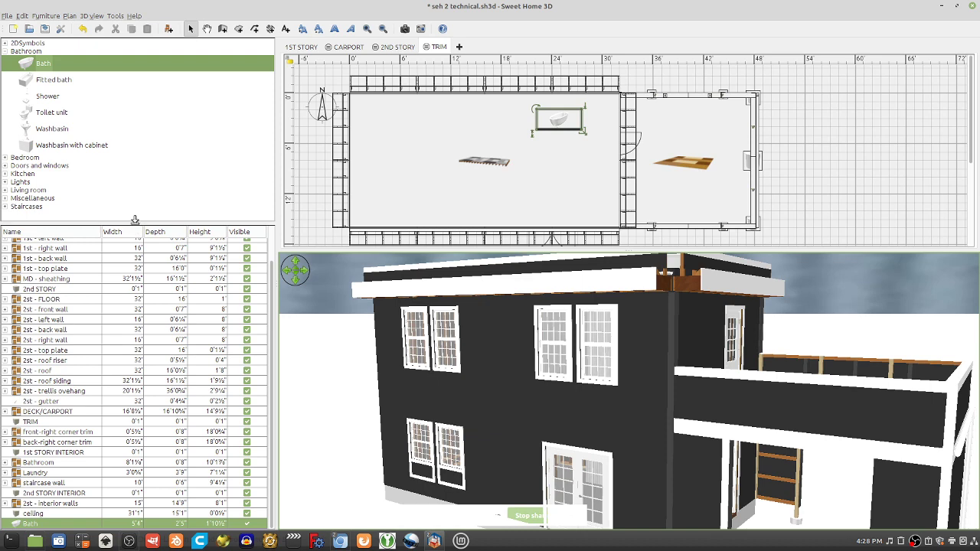
drag(135, 221, 126, 271)
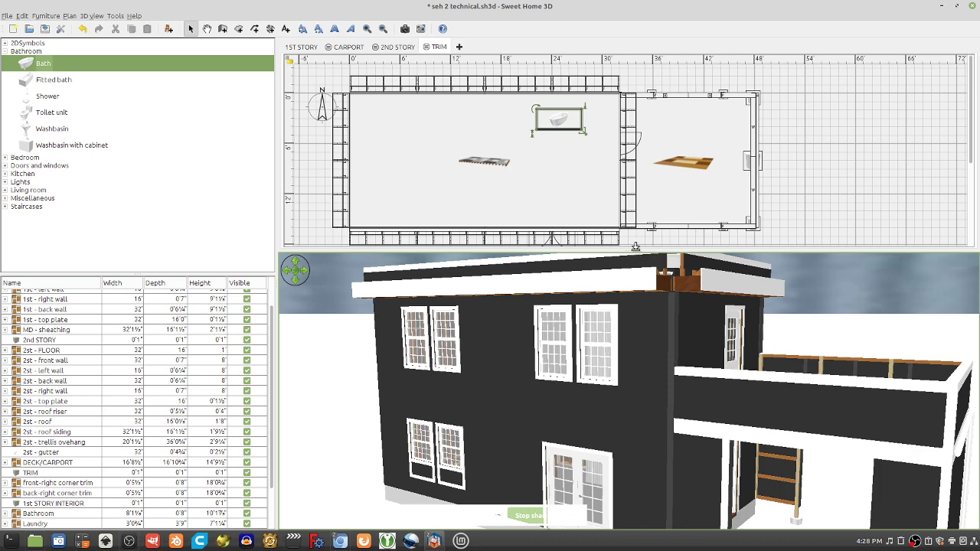
drag(636, 246, 639, 233)
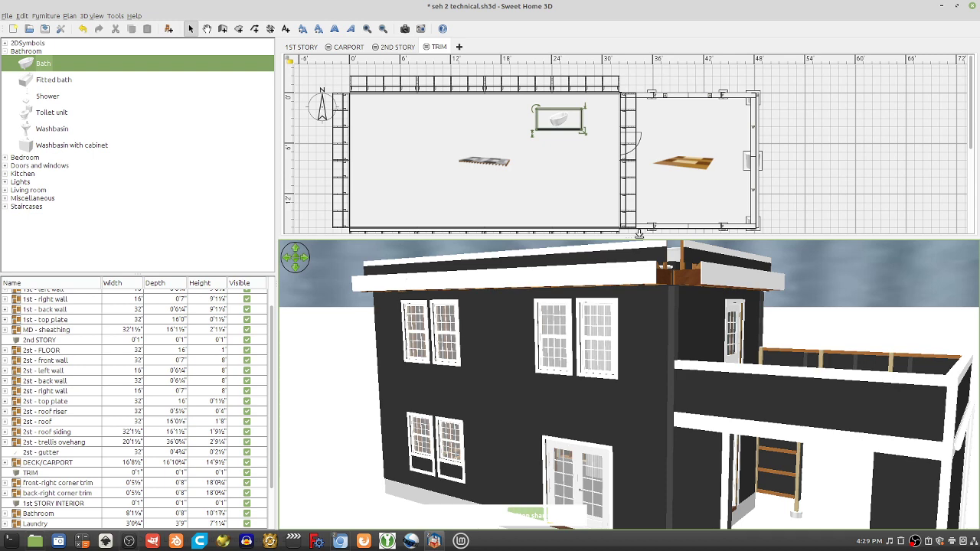
Step: Examine the house's front facade and carport side by orbiting the model near ground level
drag(807, 345, 748, 450)
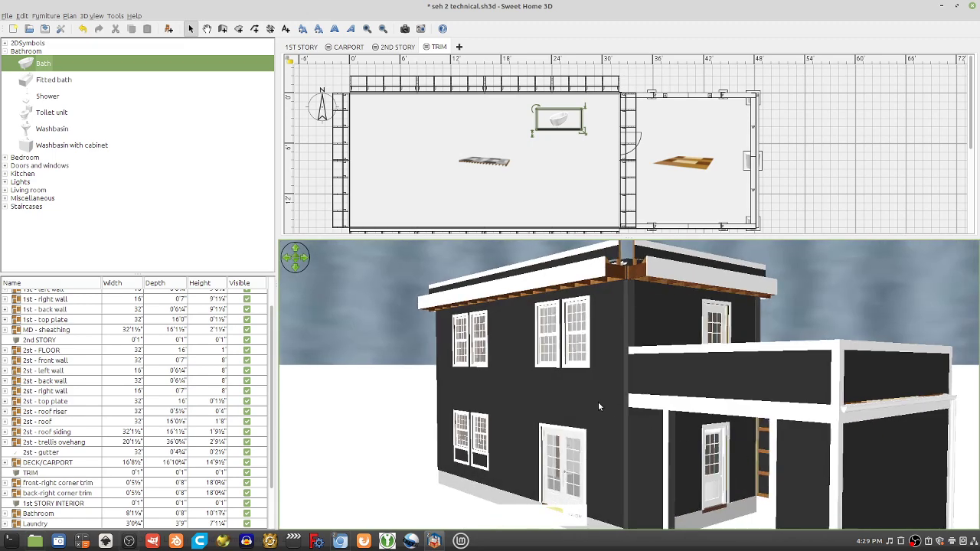
drag(598, 401, 837, 453)
drag(872, 425, 612, 420)
drag(884, 413, 507, 396)
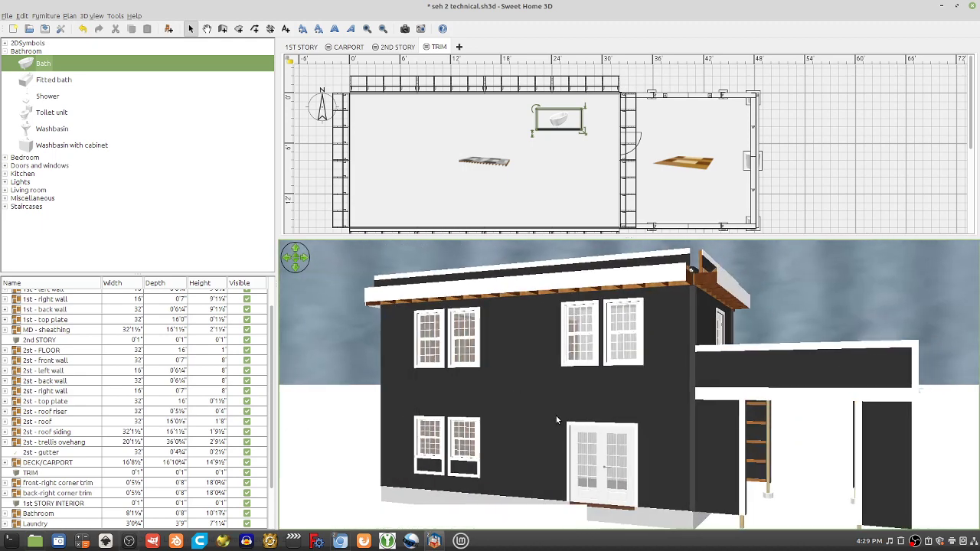
Step: Switch to Chromium and examine the framing drawing on the Wall Module 1 slide of the Wall Module Build Cheatsheets
mouse_move(439, 542)
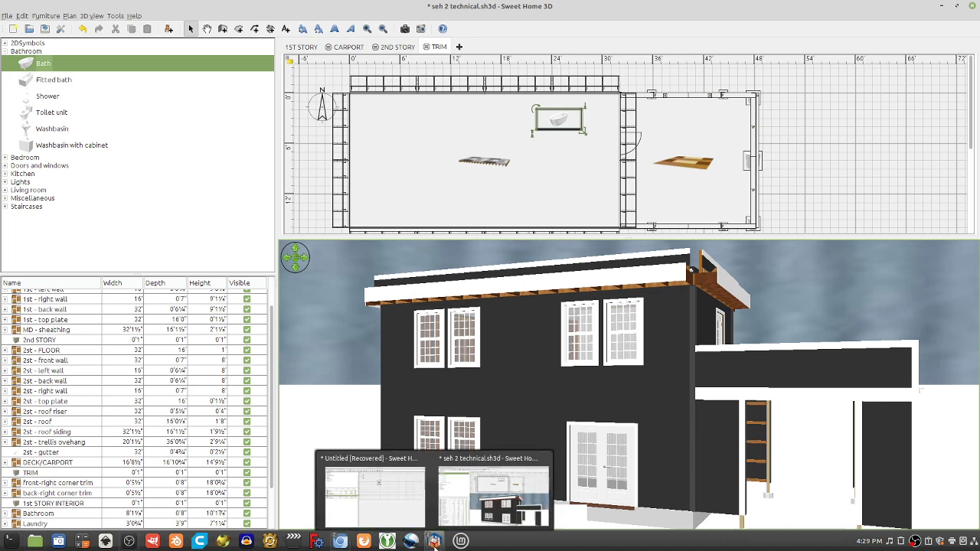
click(339, 541)
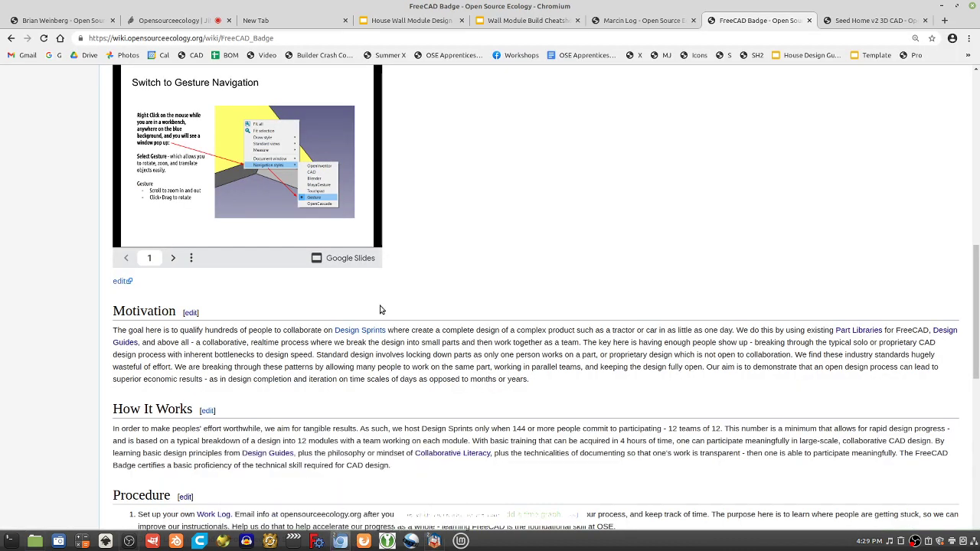
click(497, 23)
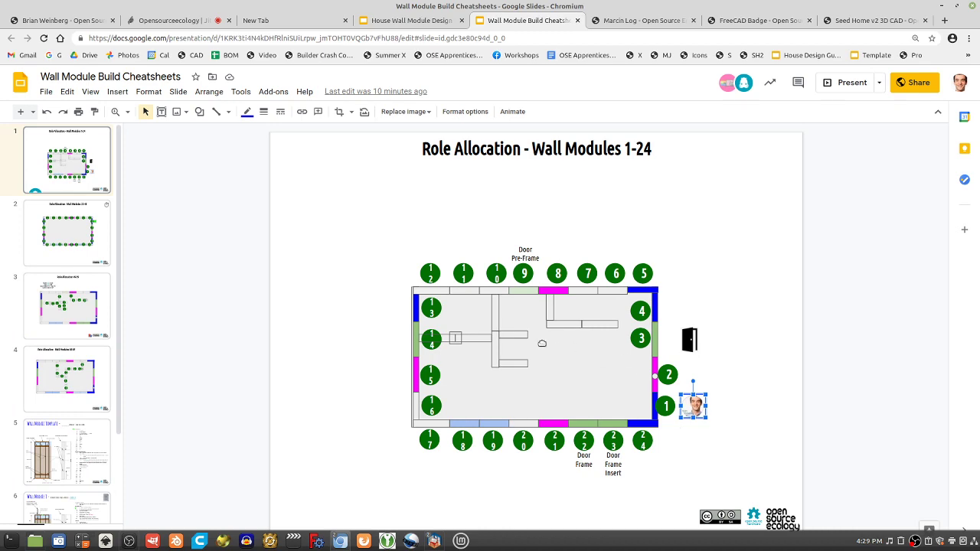
scroll(61, 358, down, 3)
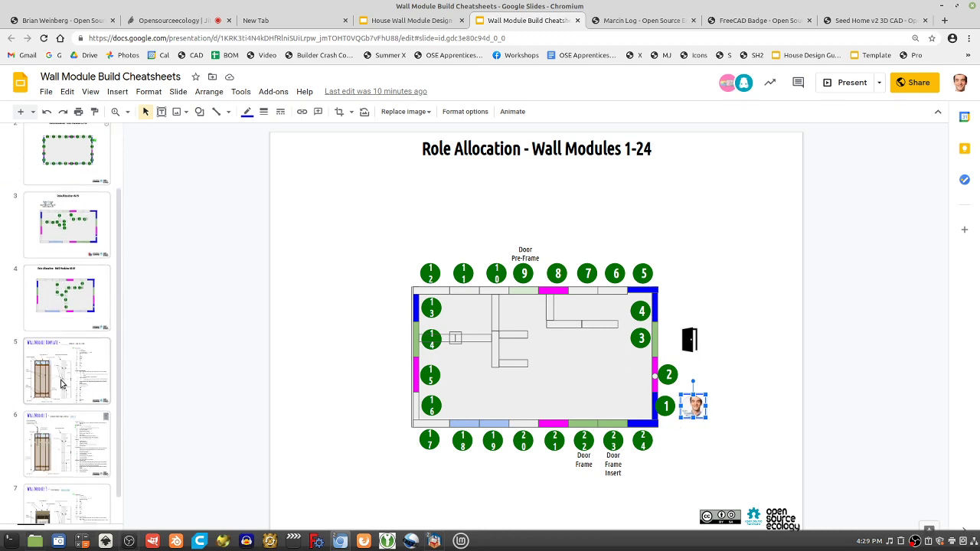
click(61, 383)
click(80, 442)
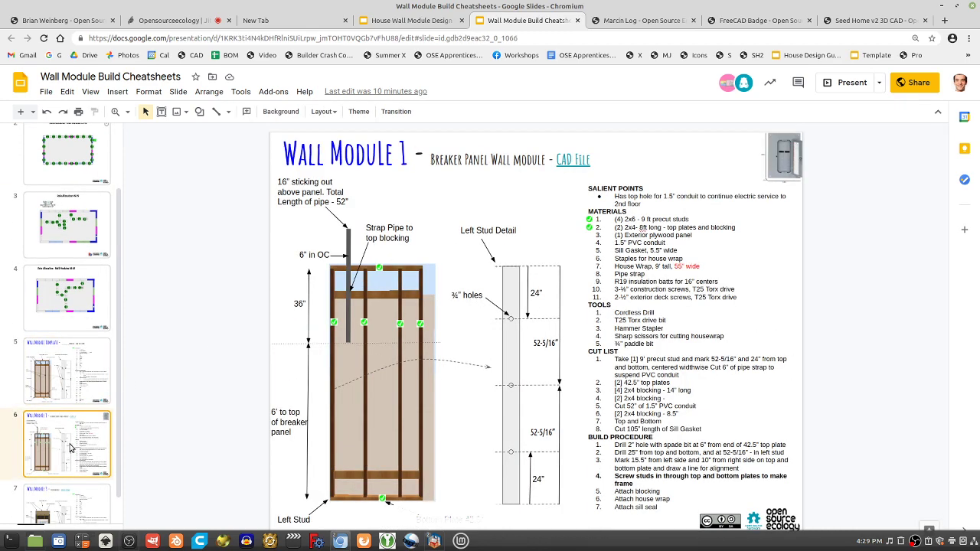
click(377, 354)
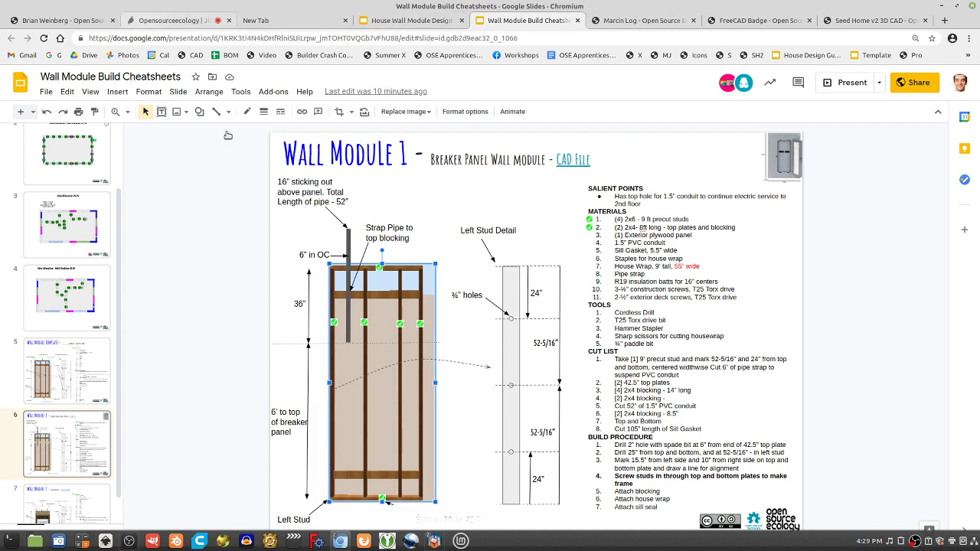
Step: Return to Sweet Home 3D, enlarge the furniture list, and hide the items from Bath up through Bathroom
click(432, 539)
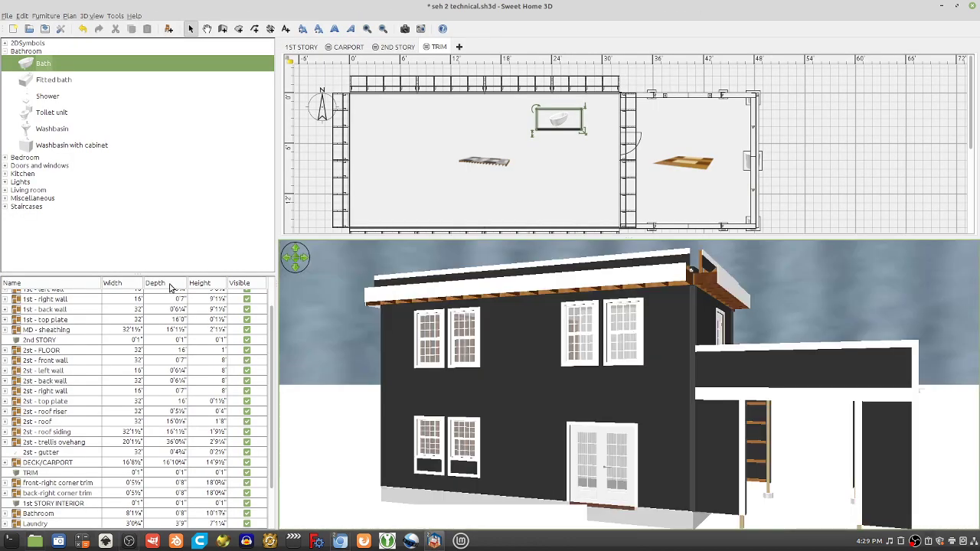
drag(170, 270, 193, 134)
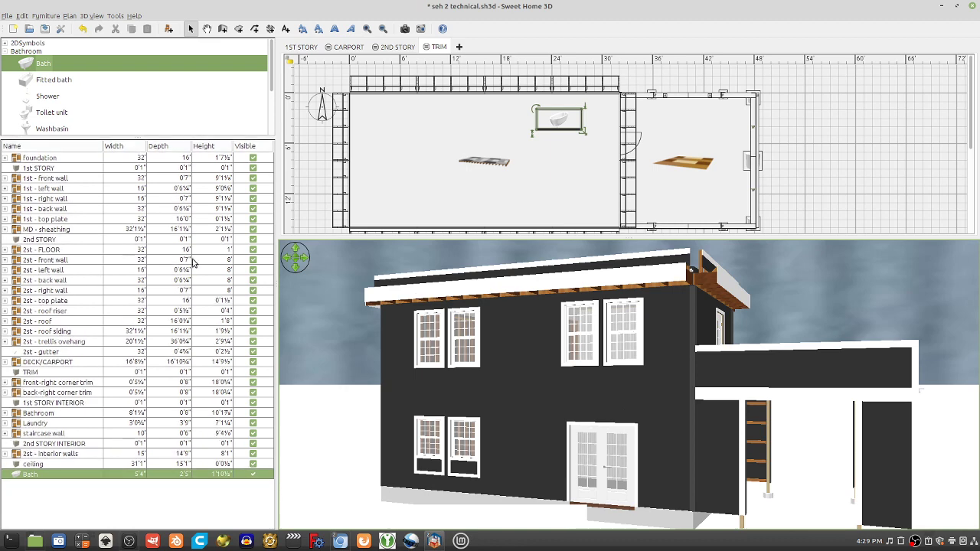
click(253, 474)
click(253, 464)
click(253, 454)
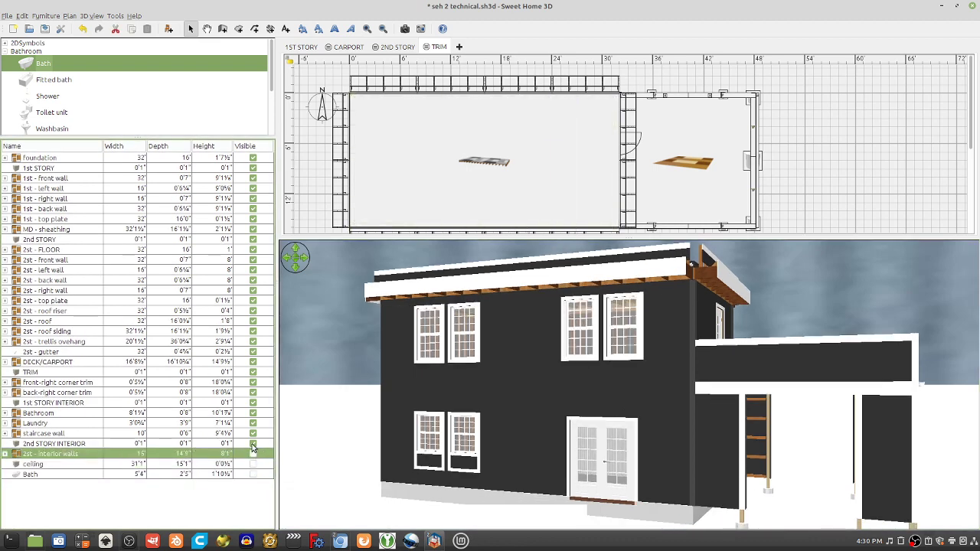
click(252, 443)
click(254, 434)
click(253, 423)
click(253, 412)
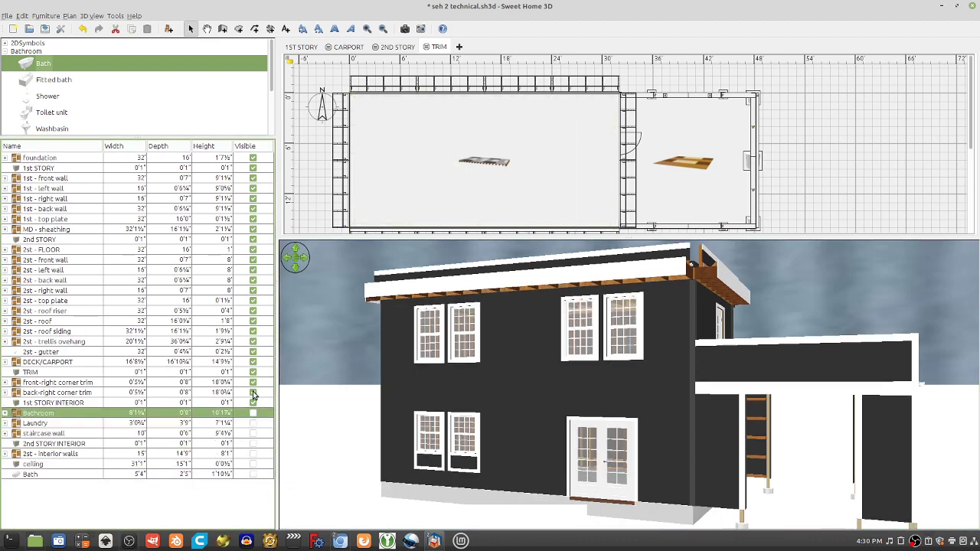
Step: Hide the 1st STORY INTERIOR marker, both right corner trims and the TRIM marker
click(253, 403)
click(253, 392)
click(253, 383)
click(252, 371)
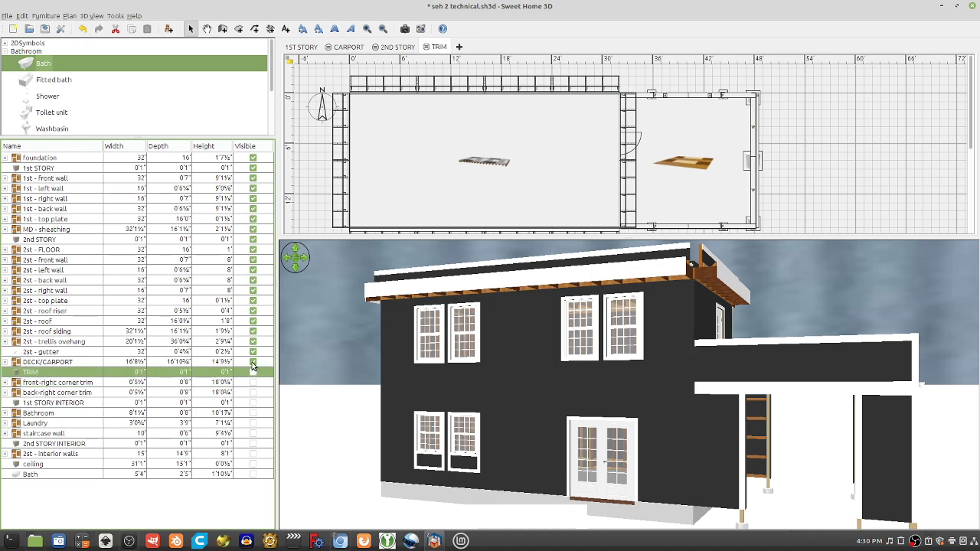
Step: Hide the deck/carport, gutter, trellis overhang, roof siding, roof, roof riser and second-story top plate
click(253, 362)
click(253, 352)
click(252, 341)
click(253, 331)
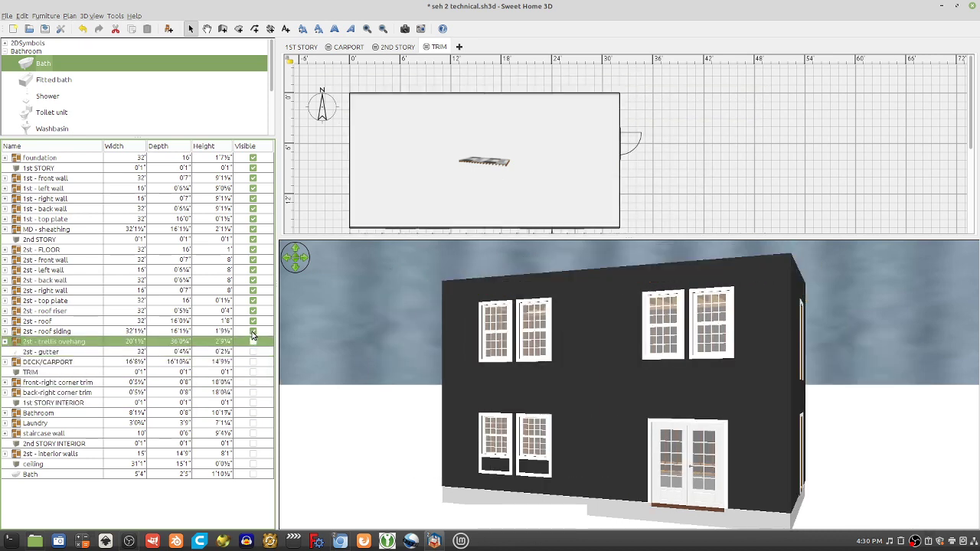
click(252, 321)
click(253, 311)
click(253, 300)
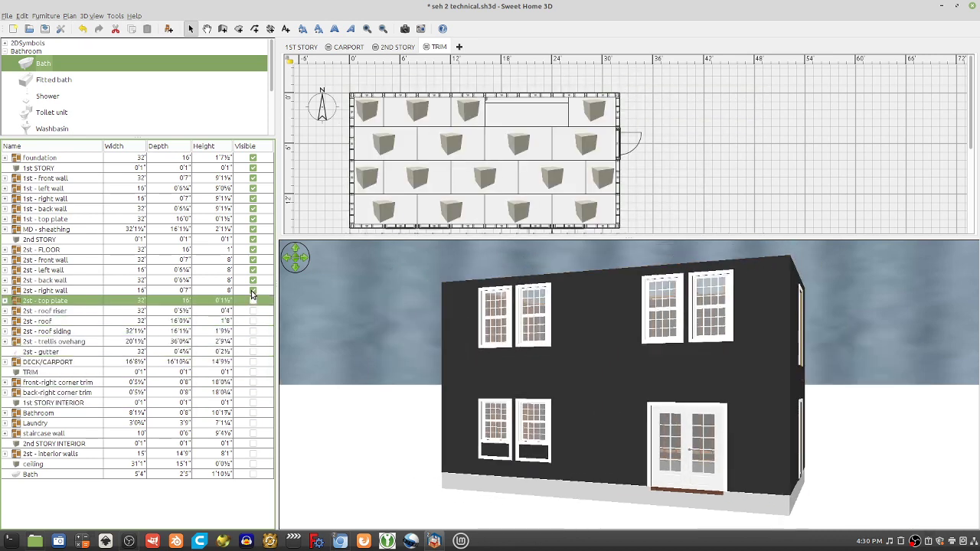
Step: Hide all four second-story walls, the second-story floor, the 2nd STORY marker and the MD - sheathing group
click(252, 291)
click(252, 280)
click(253, 270)
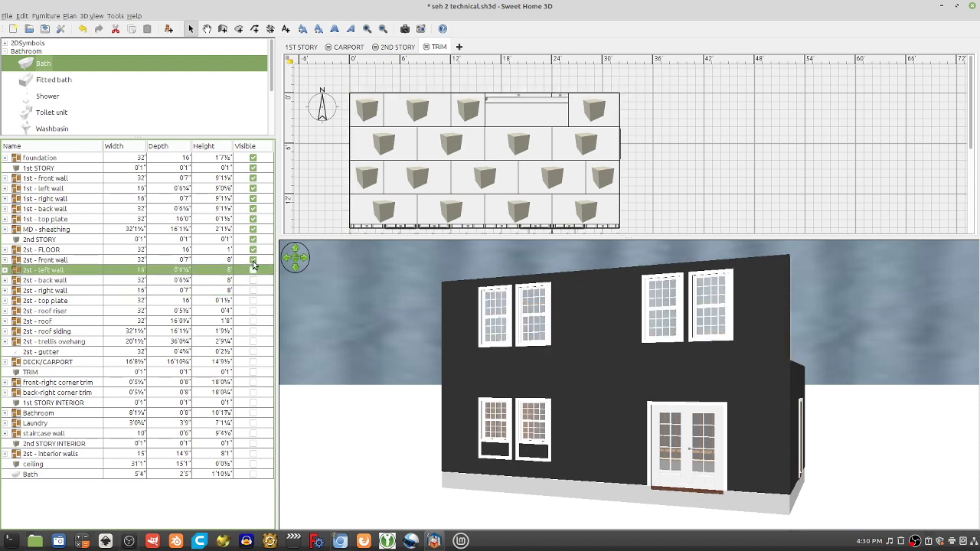
click(252, 260)
click(252, 250)
click(254, 238)
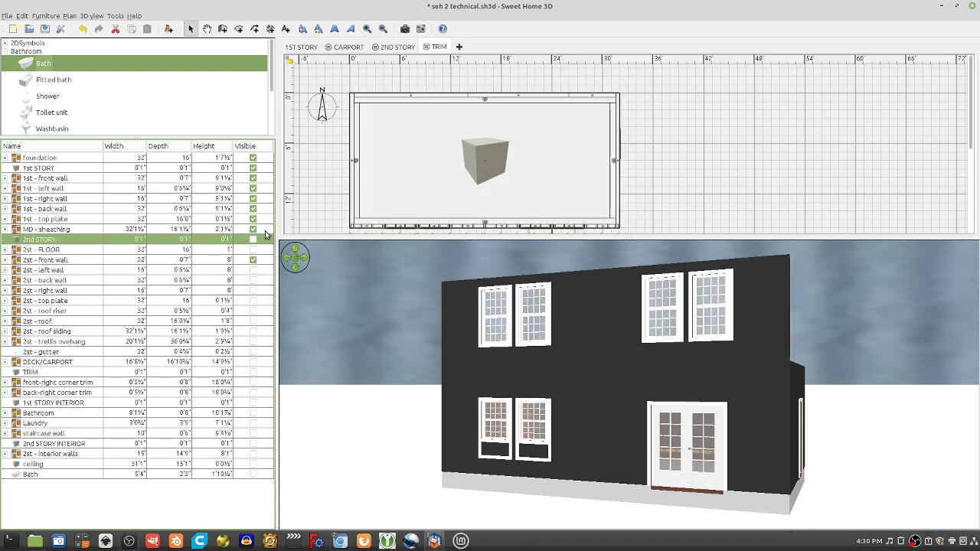
click(253, 229)
click(253, 260)
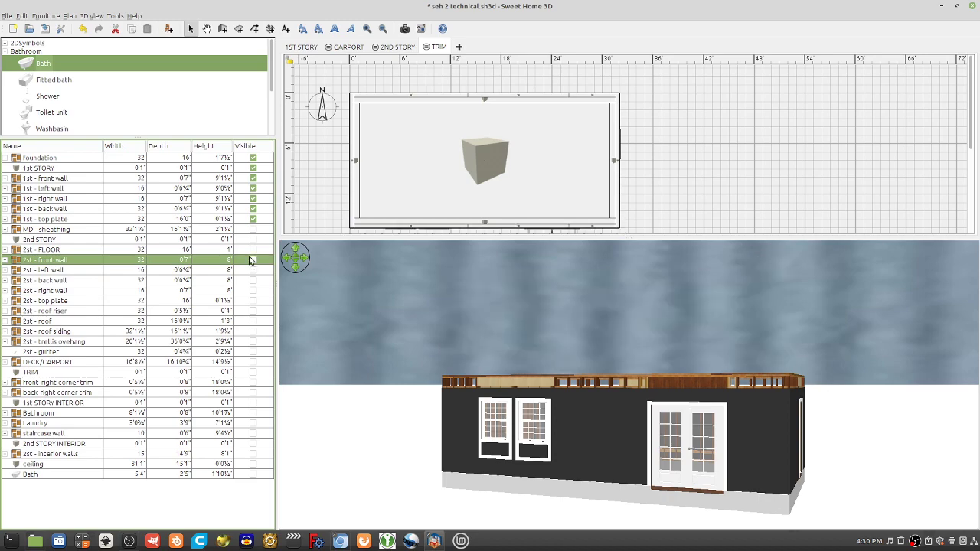
Step: Isolate the first-story right wall by hiding the foundation, 1st STORY marker, other first-story walls and top plate
drag(598, 412, 651, 323)
scroll(657, 364, up, 5)
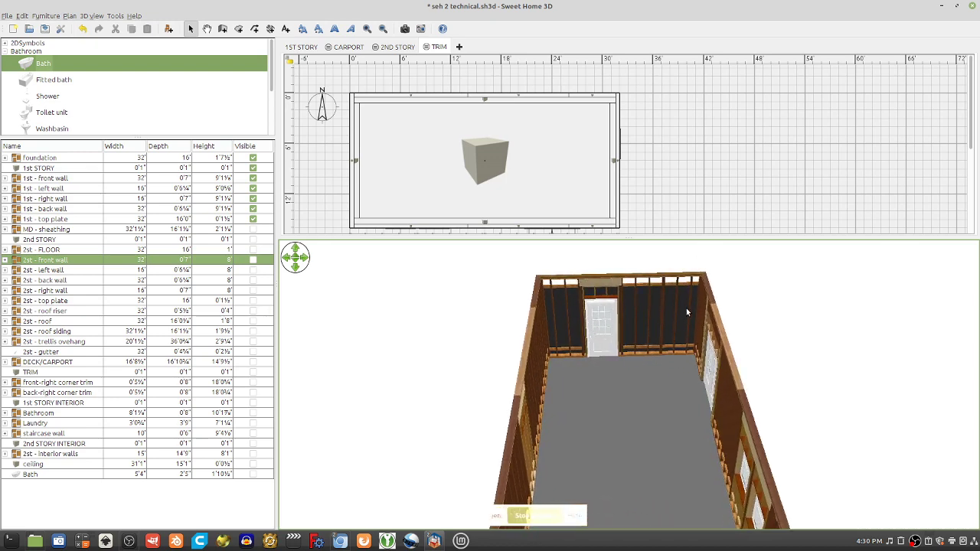
click(253, 158)
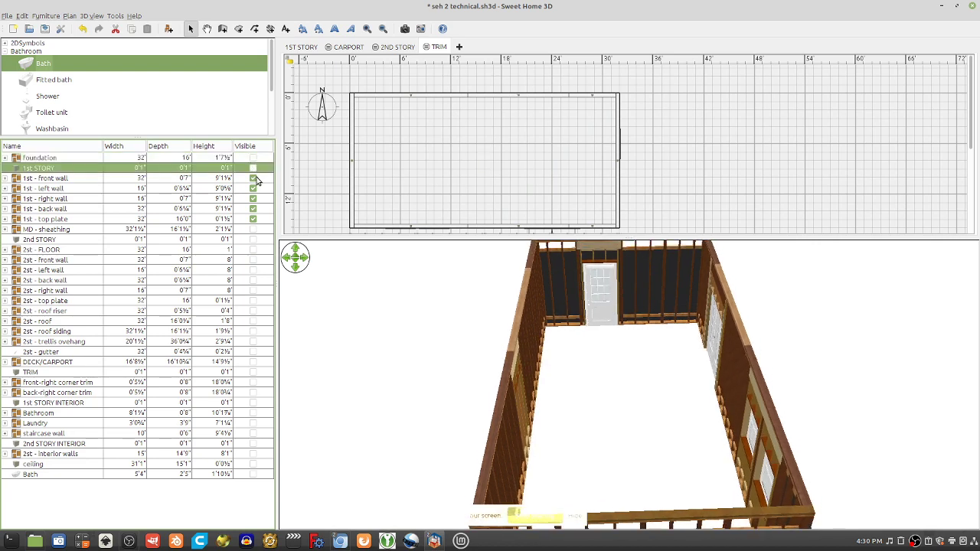
click(253, 178)
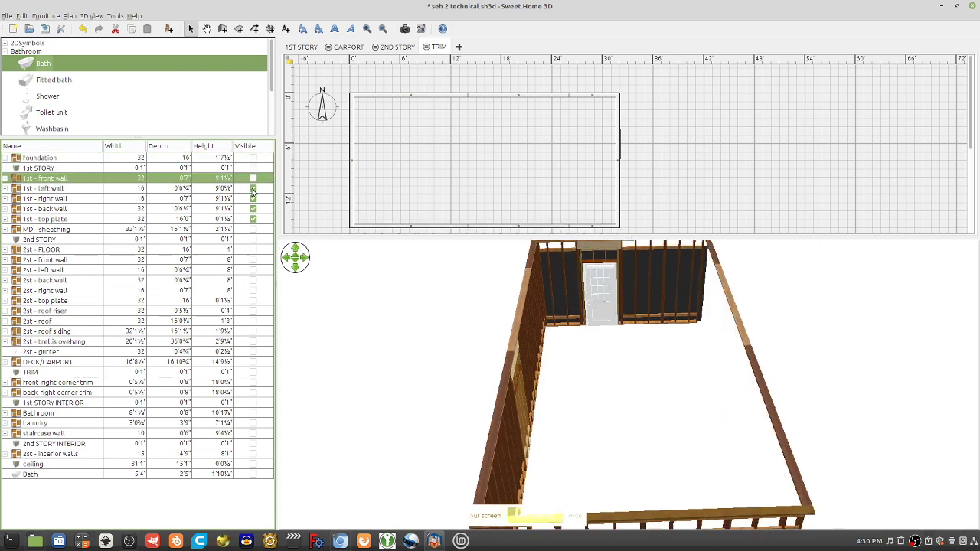
click(253, 189)
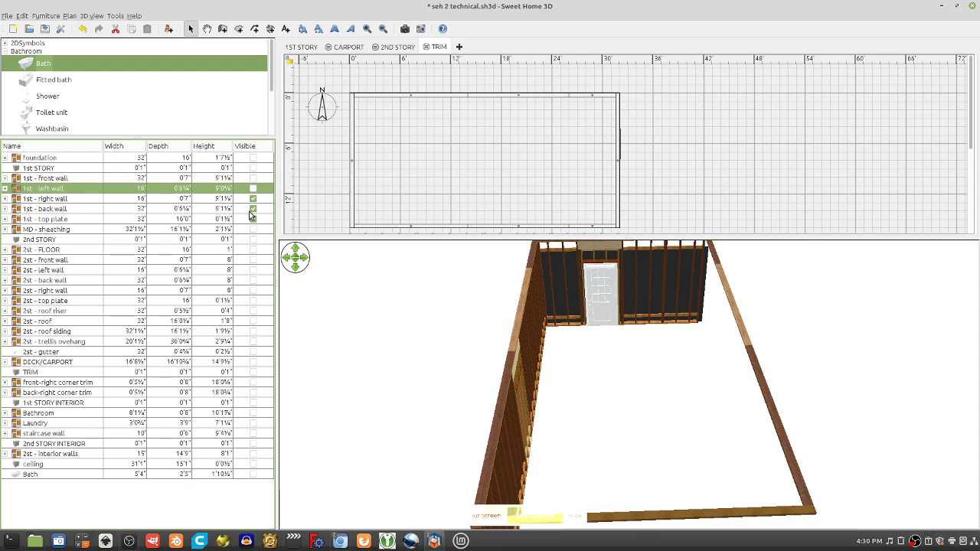
click(253, 208)
click(253, 219)
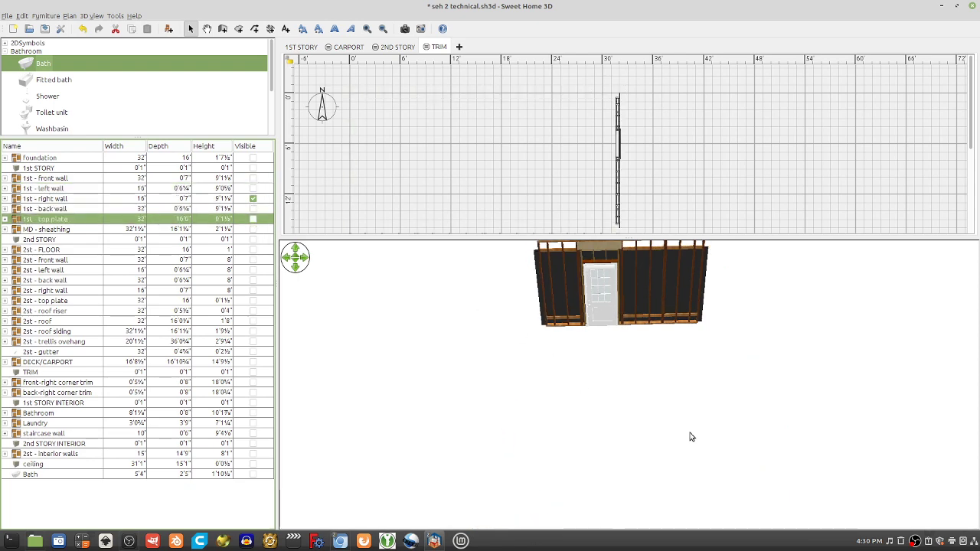
Step: Toggle the first-story right wall's visibility off and on, select its wall48 - 9ft module, and inspect the framing in 3D
drag(692, 436, 720, 421)
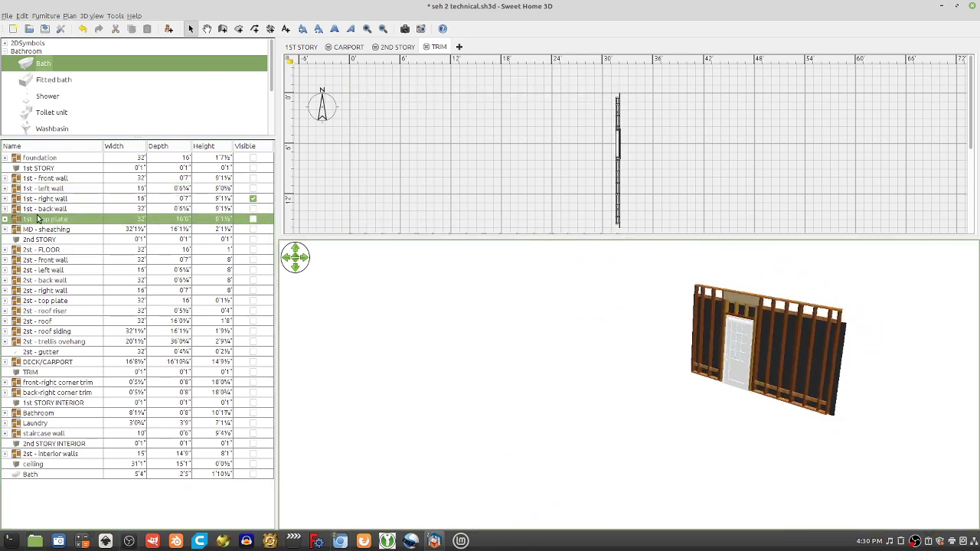
click(44, 179)
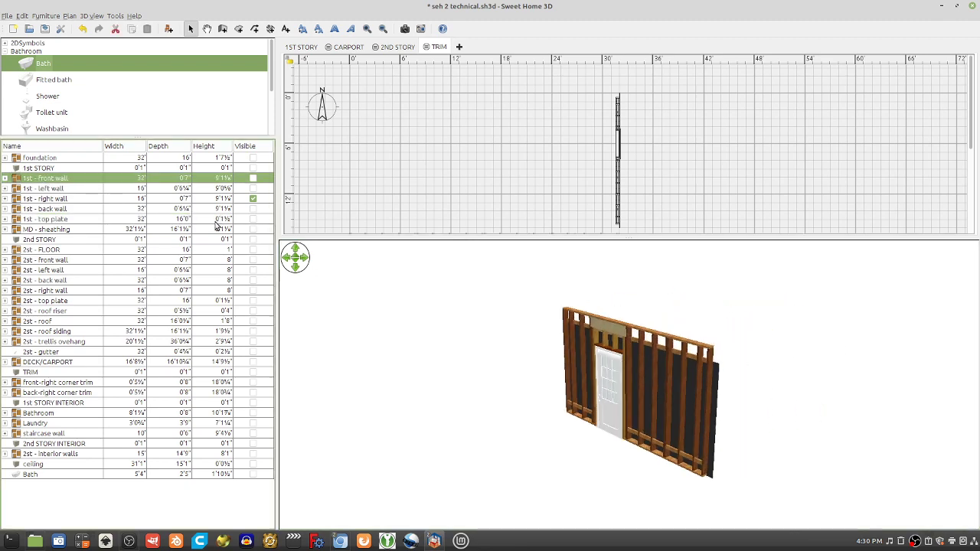
click(63, 200)
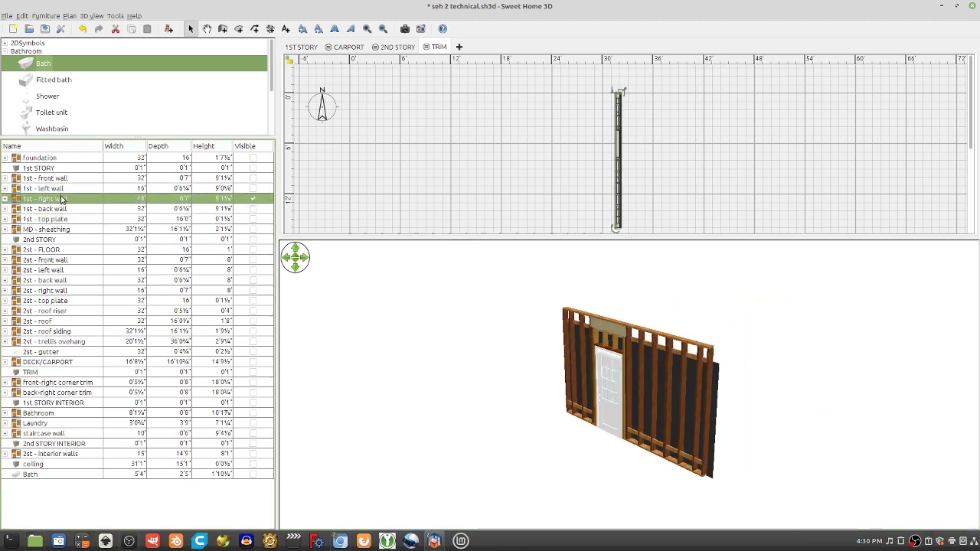
click(253, 199)
click(254, 199)
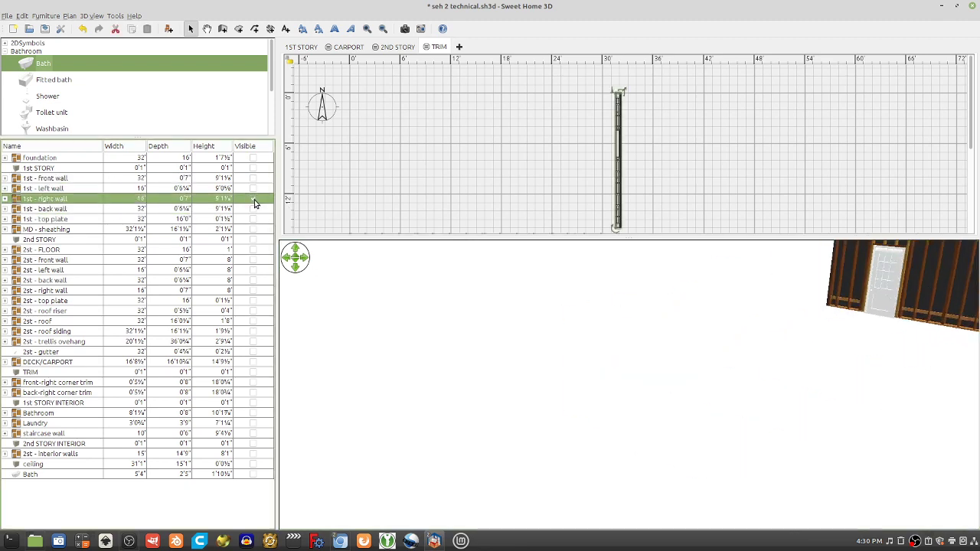
click(619, 187)
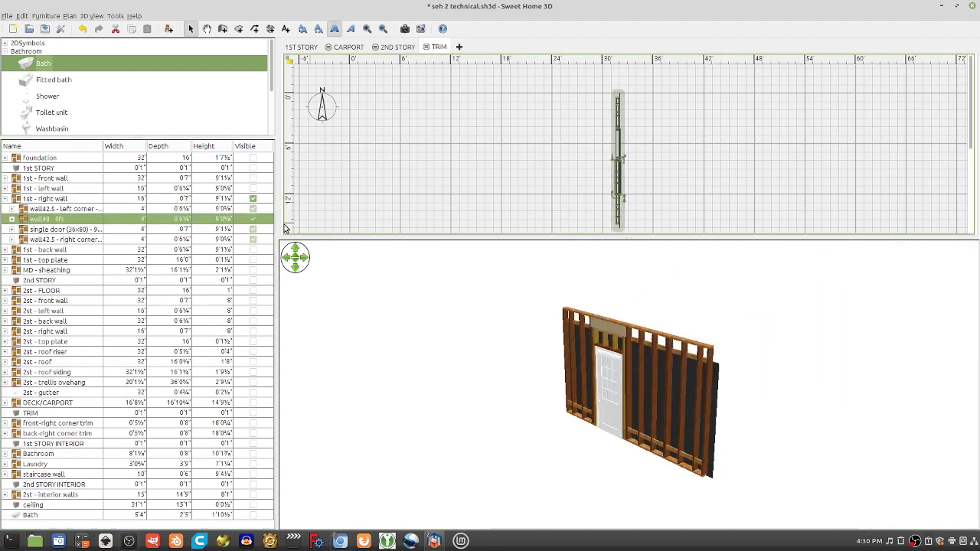
drag(730, 338, 825, 408)
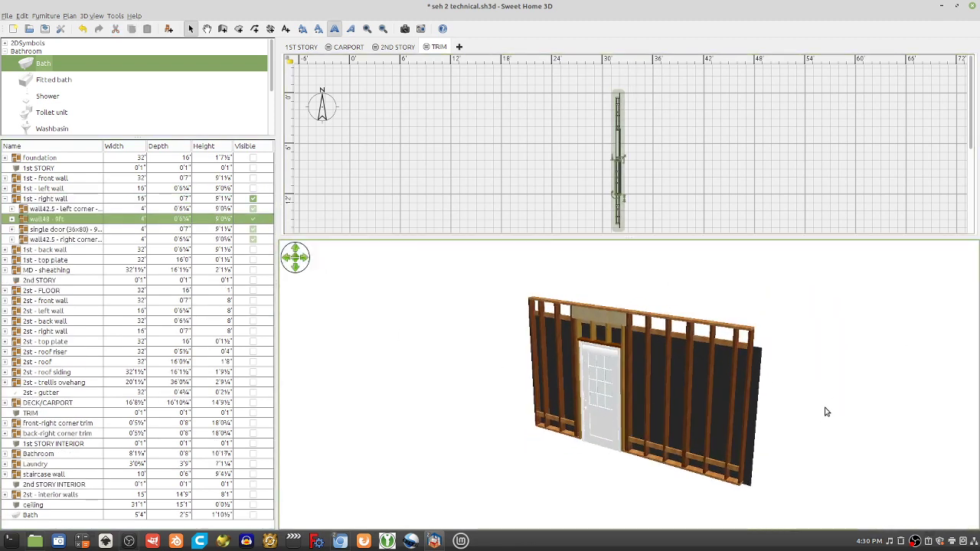
Step: Expand the 1st - right wall group and its left corner, wall48 - 9ft and single door modules to examine their parts
click(6, 199)
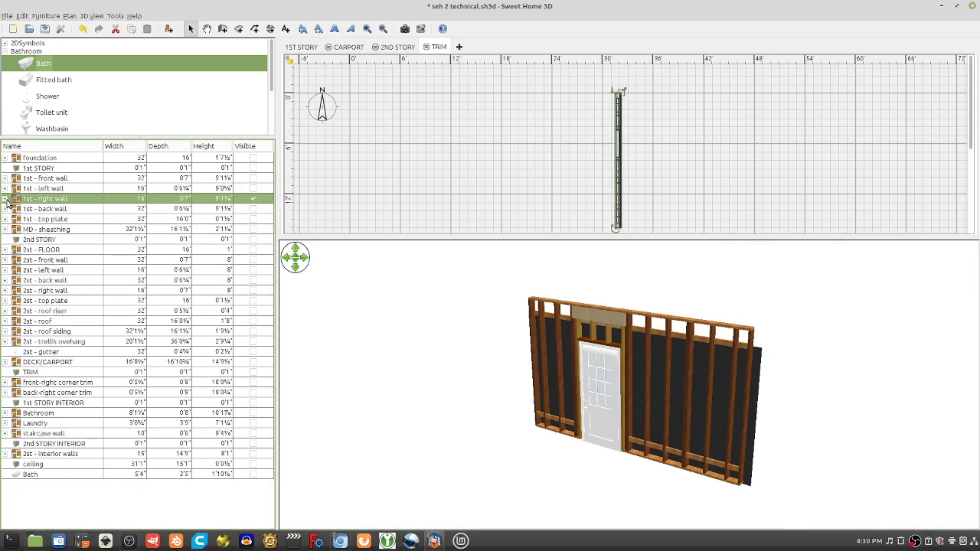
click(5, 198)
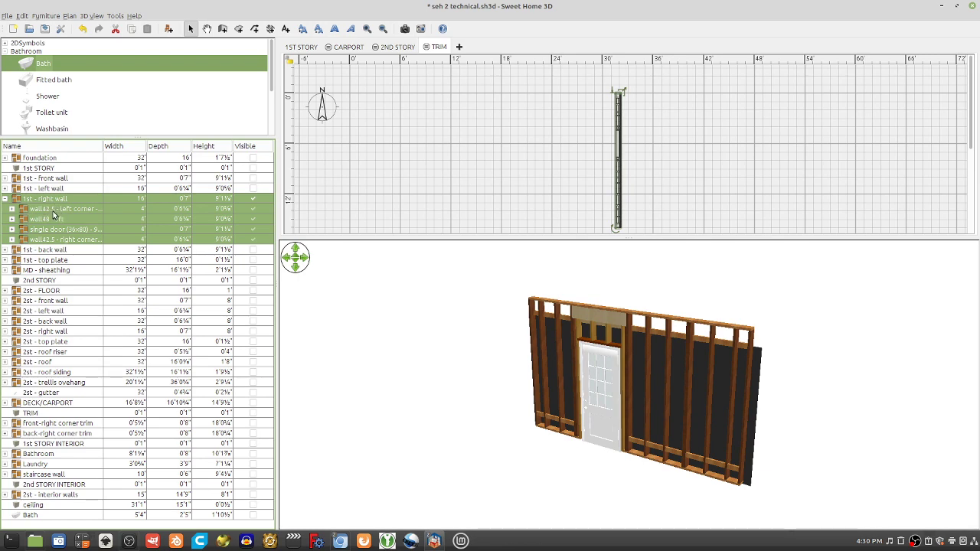
click(12, 209)
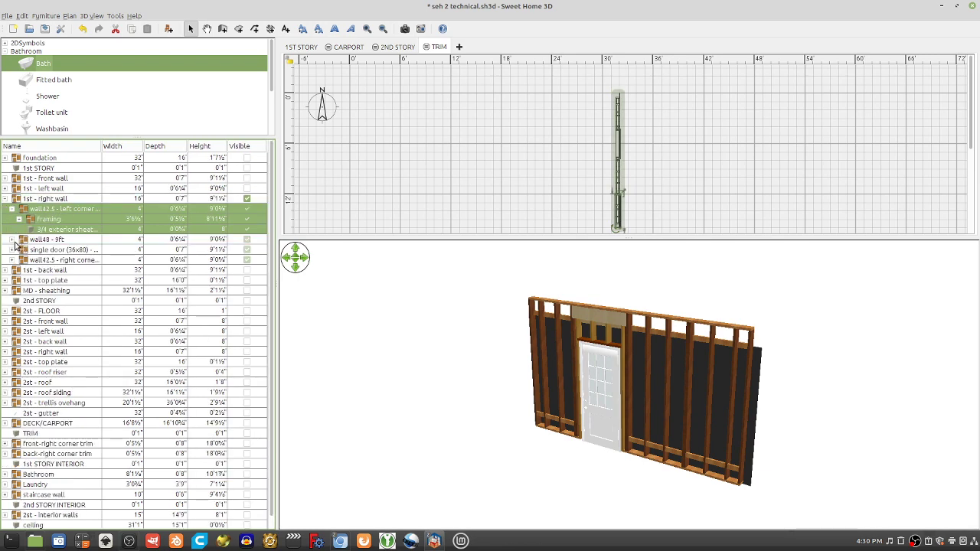
click(13, 239)
click(12, 291)
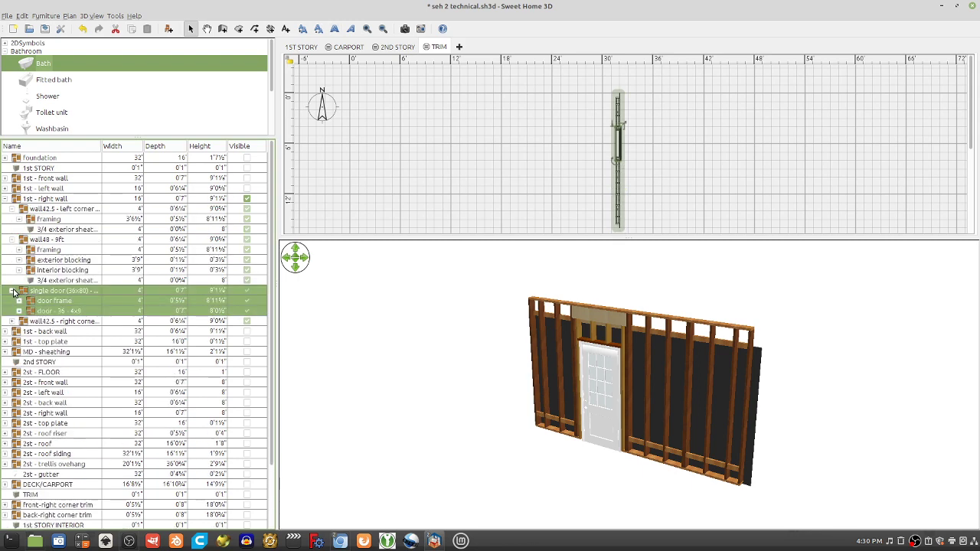
Step: Collapse the right wall's expanded module subgroups and select the whole 1st - right wall group
click(12, 321)
click(12, 321)
click(12, 321)
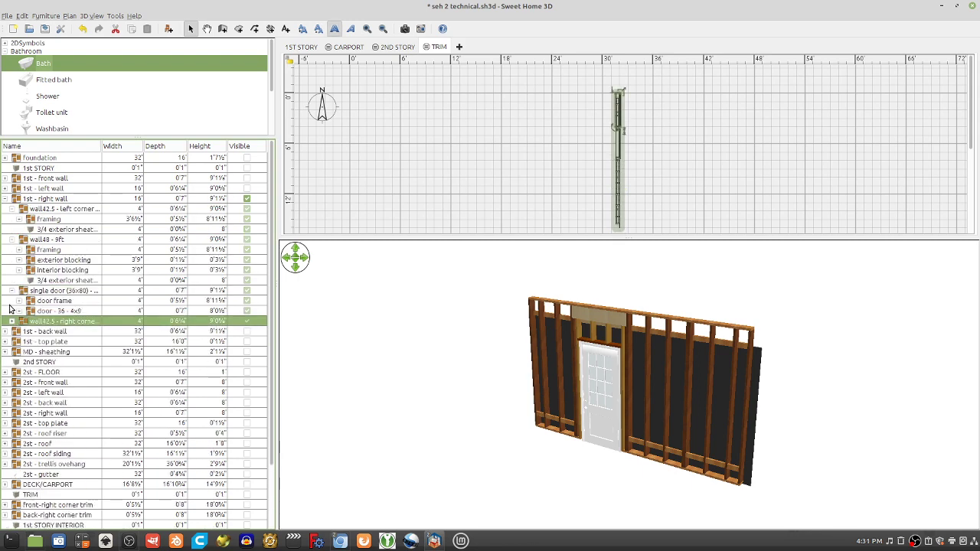
click(12, 291)
click(12, 240)
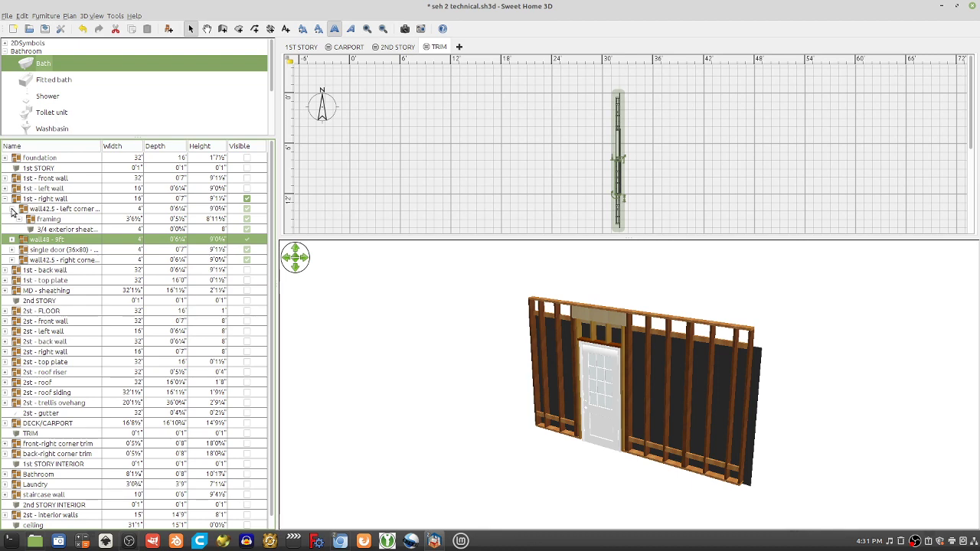
click(11, 210)
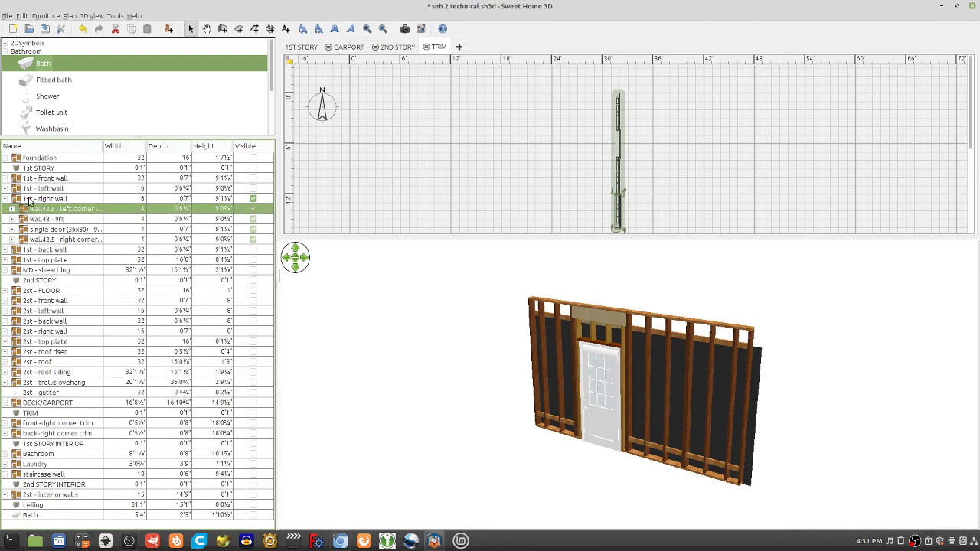
click(74, 201)
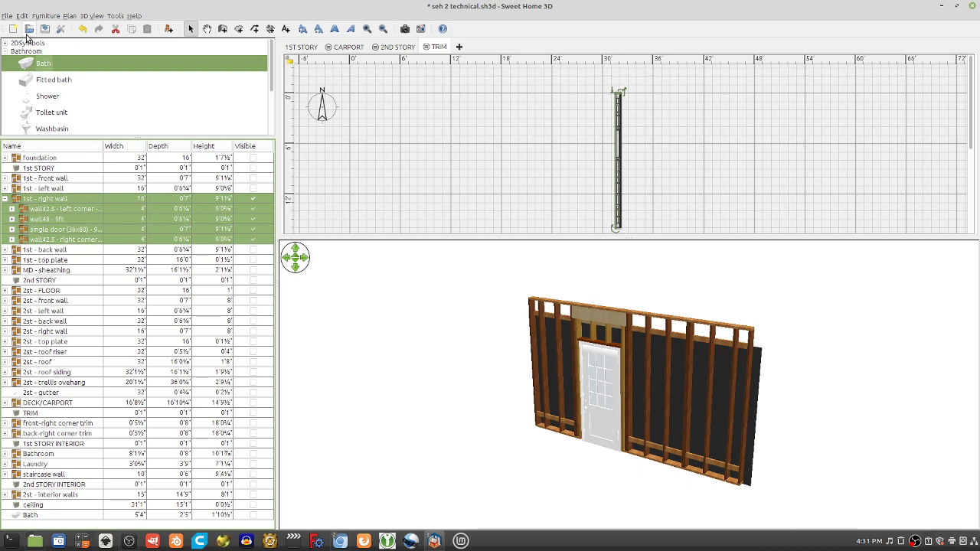
Step: Paste the 1st - right wall group into a new home and ungroup it into its four wall modules
key(ctrl+n)
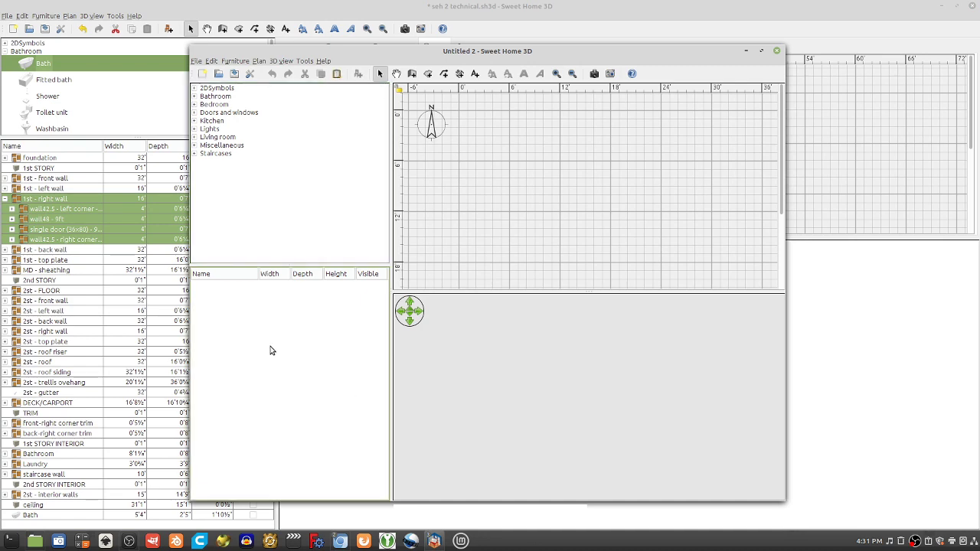
key(ctrl+v)
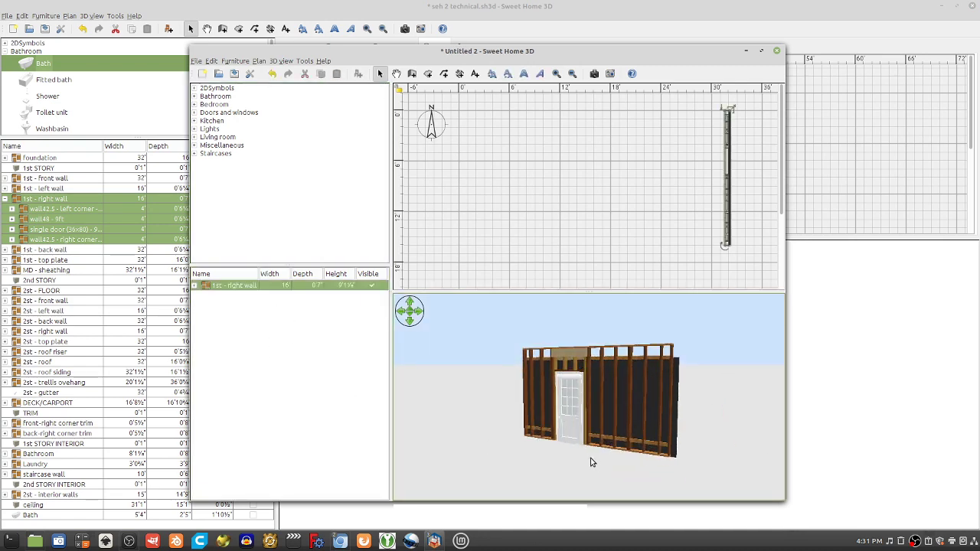
click(196, 285)
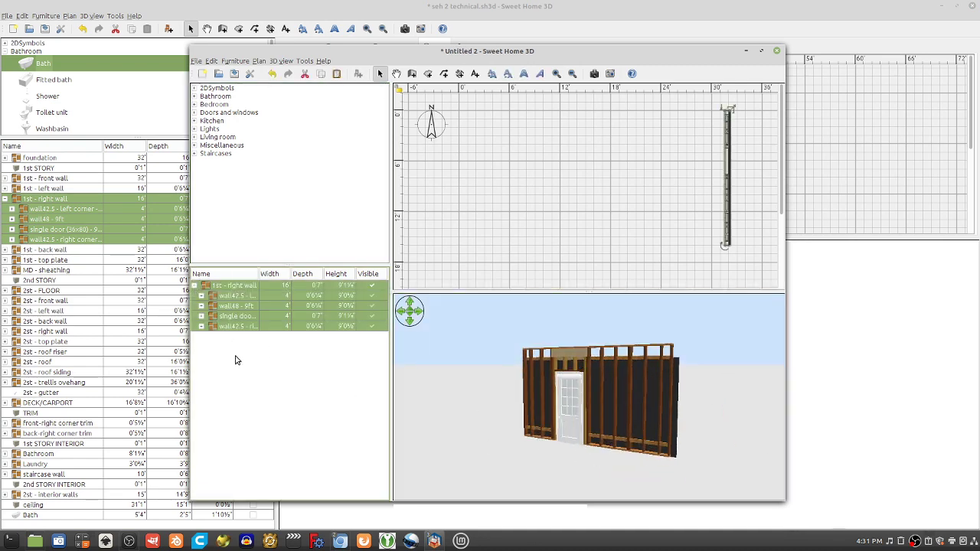
click(370, 286)
click(370, 285)
right_click(228, 289)
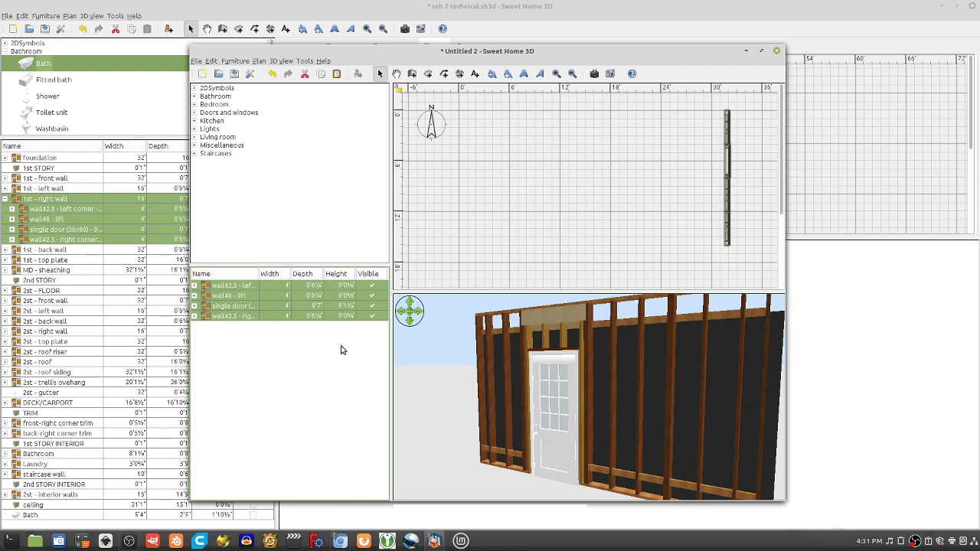
Step: Enlarge the new home's window slightly and examine the framed and sheathed sides of the ungrouped wall in 3D
drag(579, 428, 611, 394)
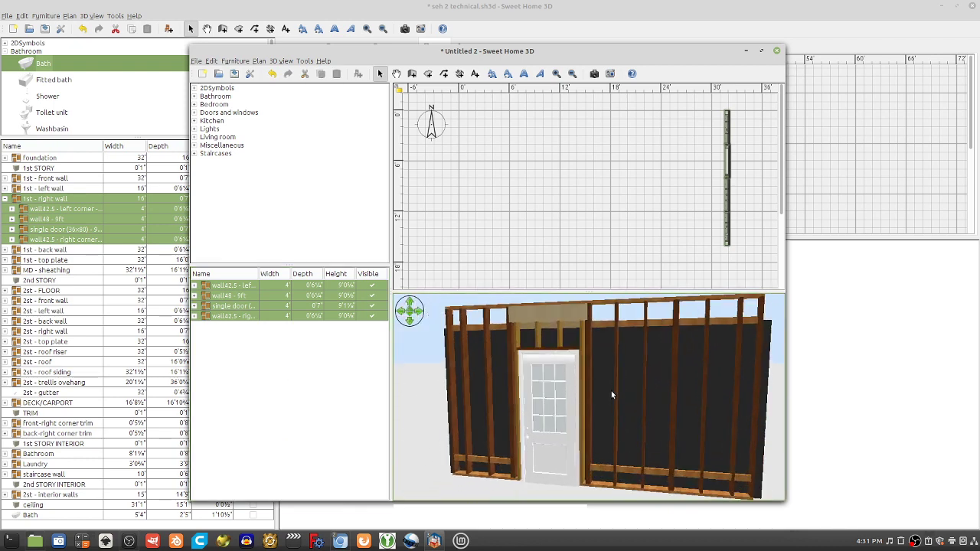
drag(720, 396, 759, 381)
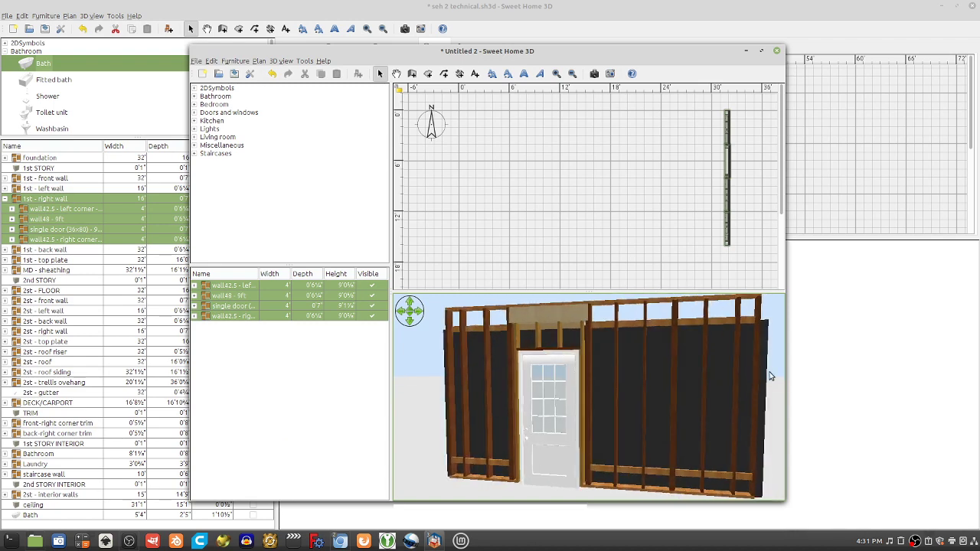
drag(785, 501, 808, 513)
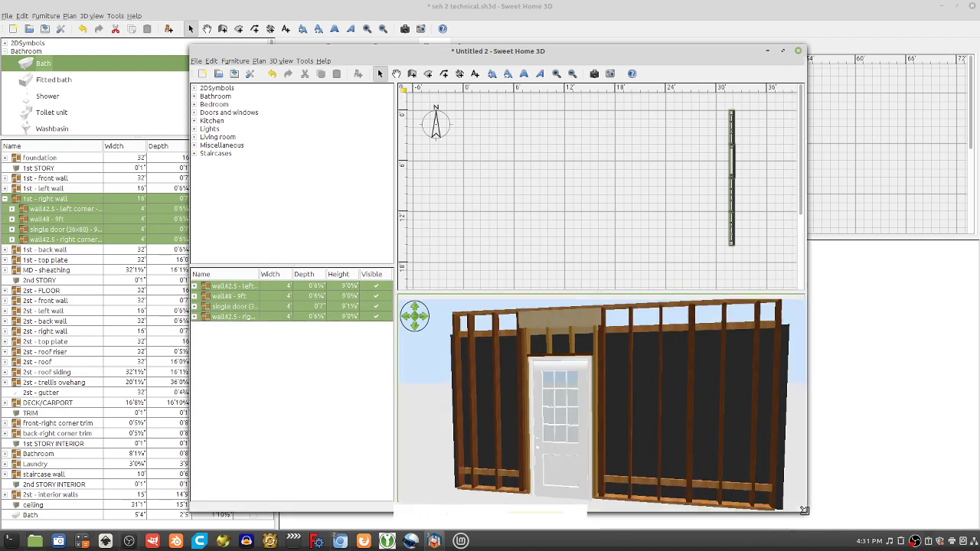
drag(717, 433, 715, 434)
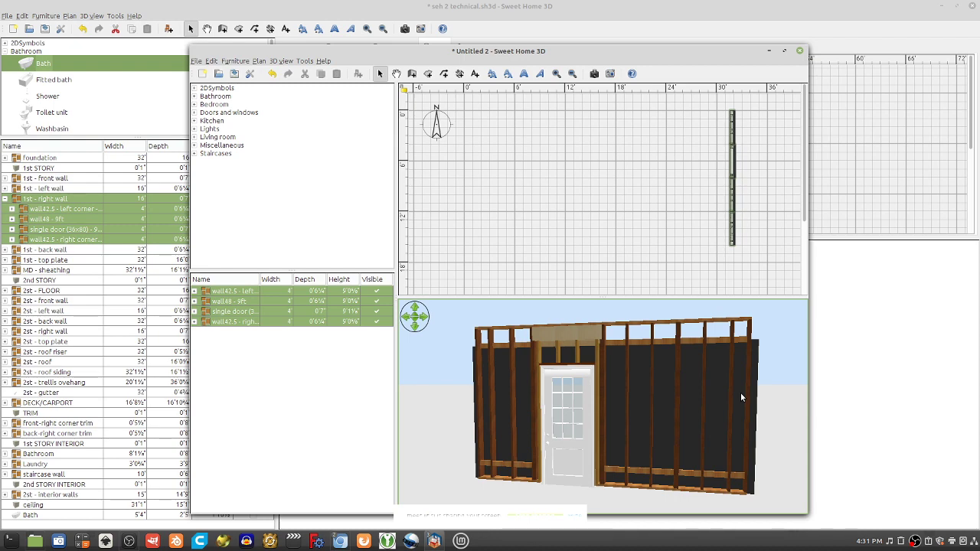
drag(724, 396, 700, 383)
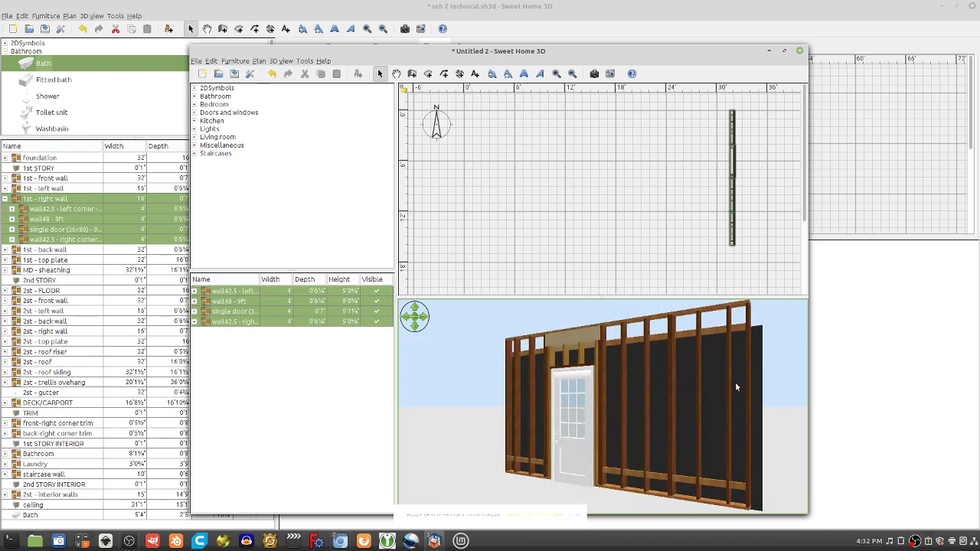
drag(769, 392, 751, 375)
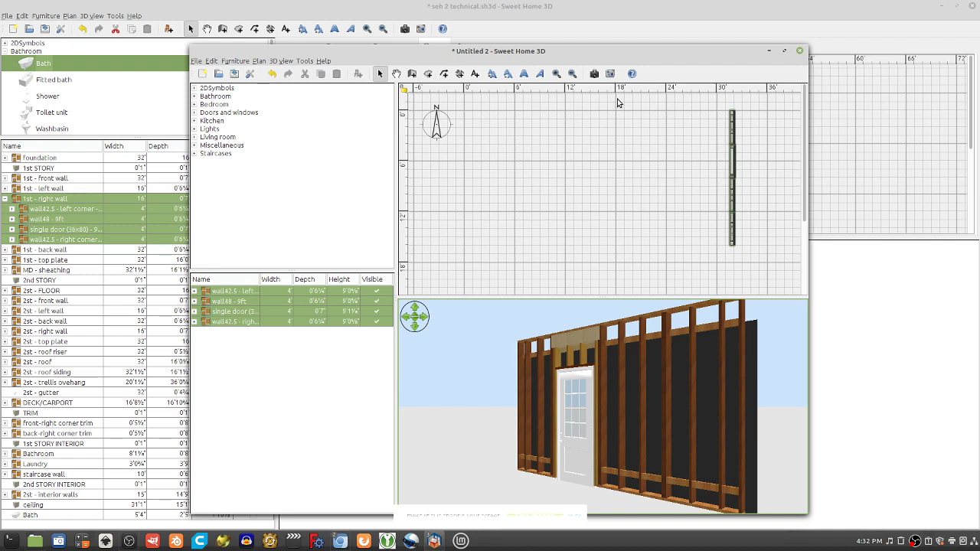
drag(740, 374, 595, 375)
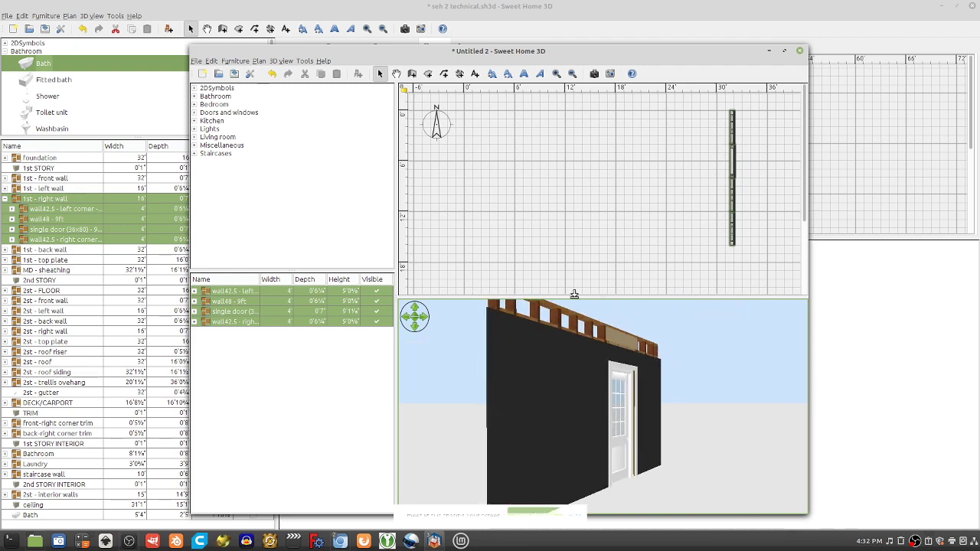
Step: Enlarge the 3D view and furniture list areas of the new home and view the wall's framing from its end
drag(576, 295, 576, 221)
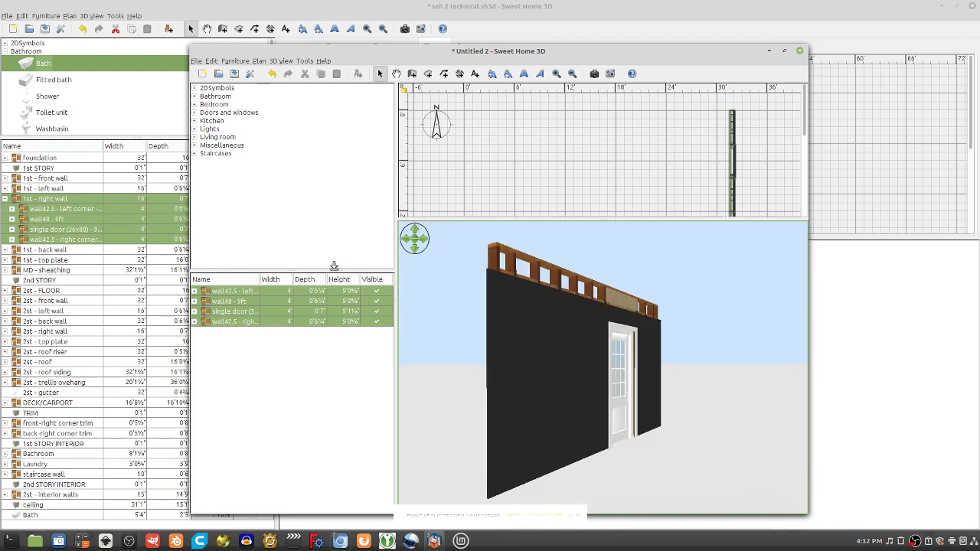
drag(334, 273, 337, 217)
drag(628, 366, 715, 367)
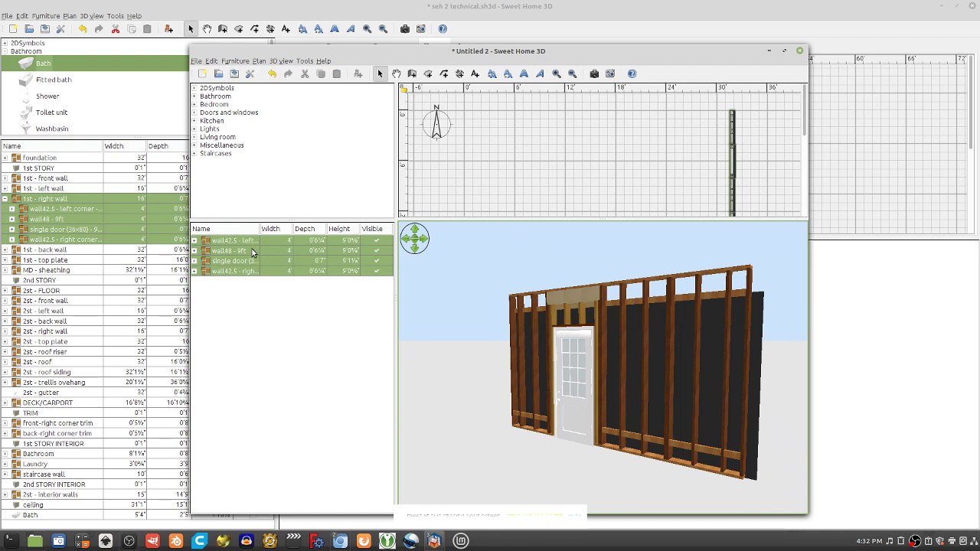
drag(686, 305, 666, 322)
Step: Hide the wall48 - 9ft, single door and right corner modules, leaving only the wall42.5 left corner module visible
click(218, 241)
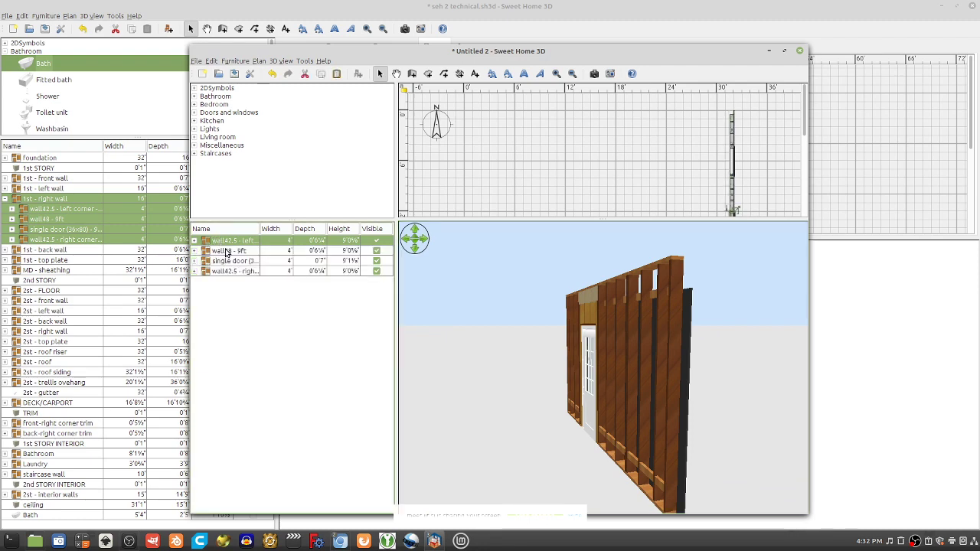
click(377, 250)
click(377, 261)
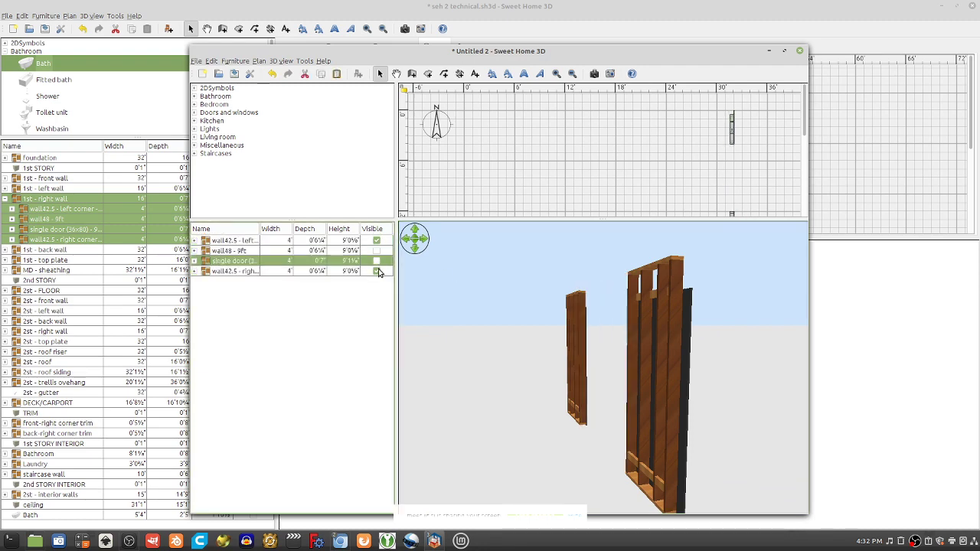
click(377, 271)
drag(685, 328, 708, 383)
right_click(711, 389)
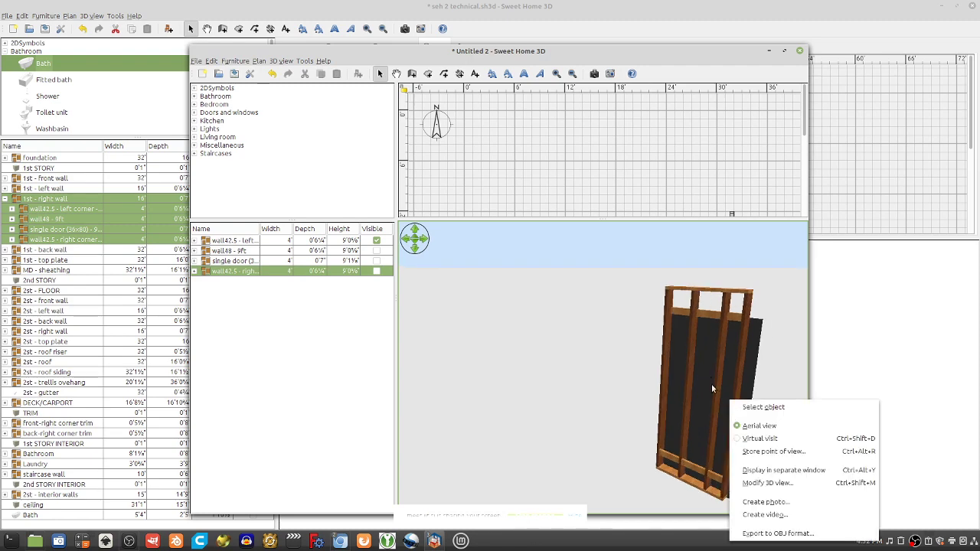
click(547, 359)
Step: Copy the wall42.5 left corner module into another new home and view its framing in 3D
click(268, 241)
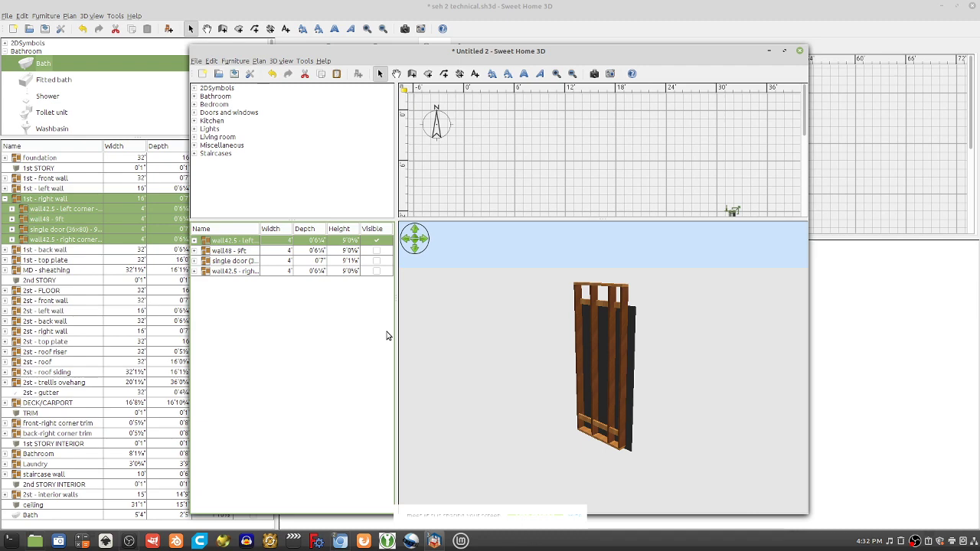
click(202, 74)
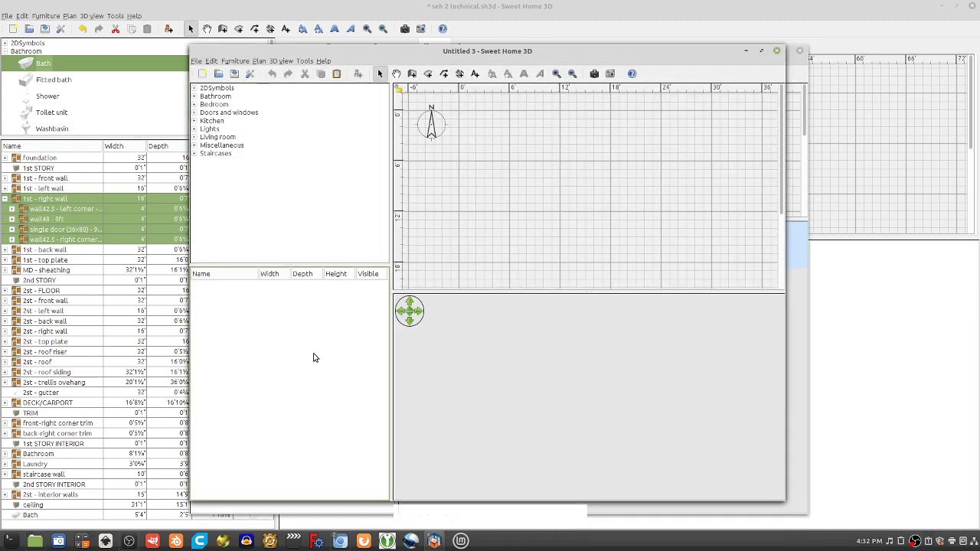
drag(306, 56, 473, 55)
click(227, 241)
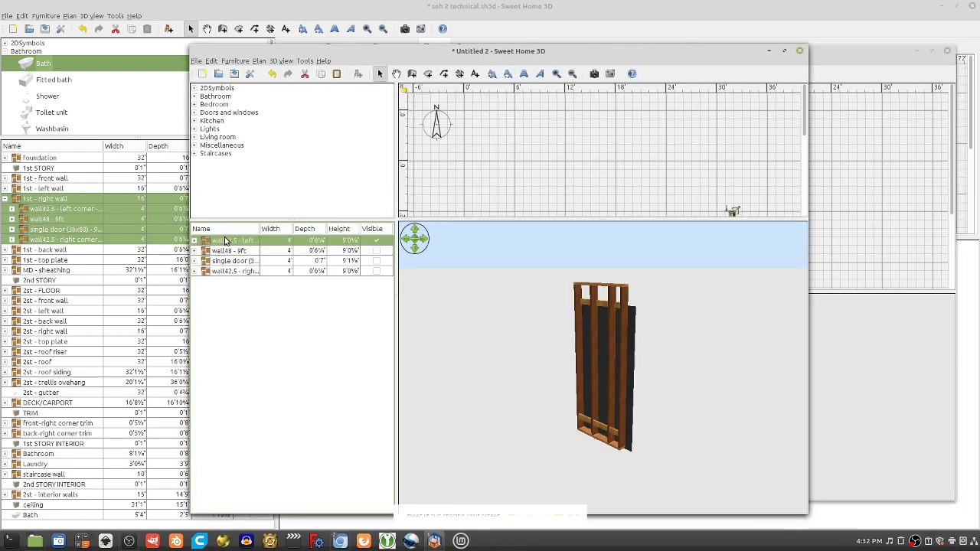
click(891, 358)
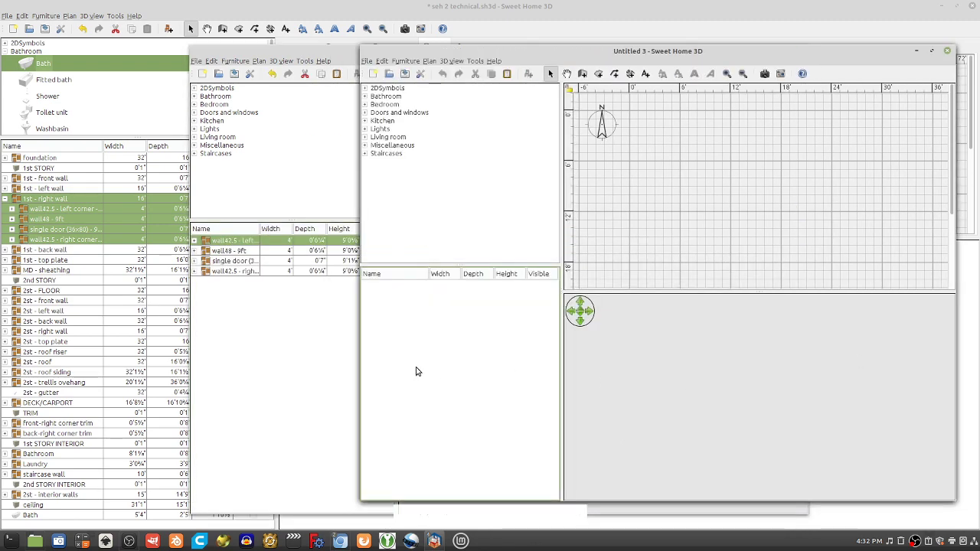
key(ctrl+v)
drag(464, 50, 228, 41)
drag(498, 303, 546, 408)
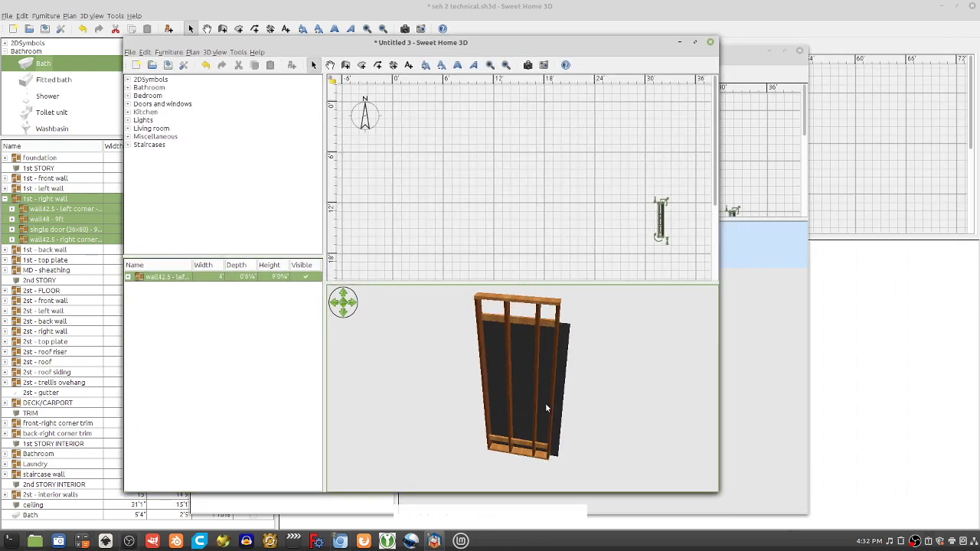
Step: Expand the wall42.5 left corner module and ungroup its framing, studs, exterior blocking and interior blocking subgroups
click(128, 276)
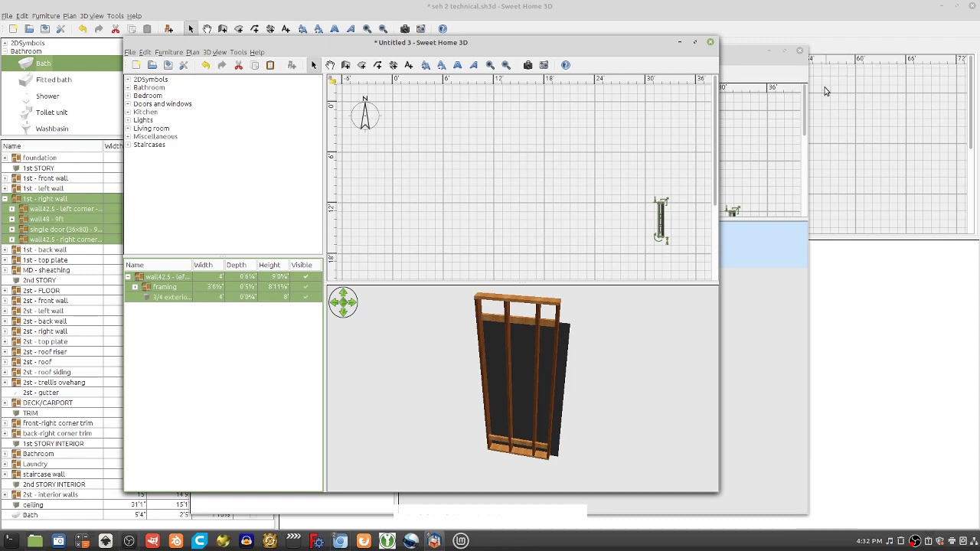
click(135, 287)
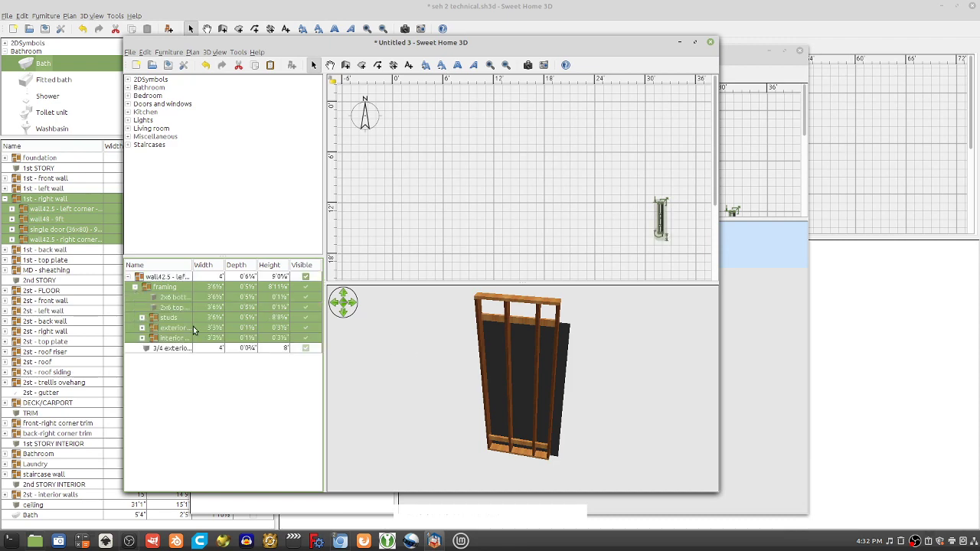
right_click(153, 285)
click(177, 417)
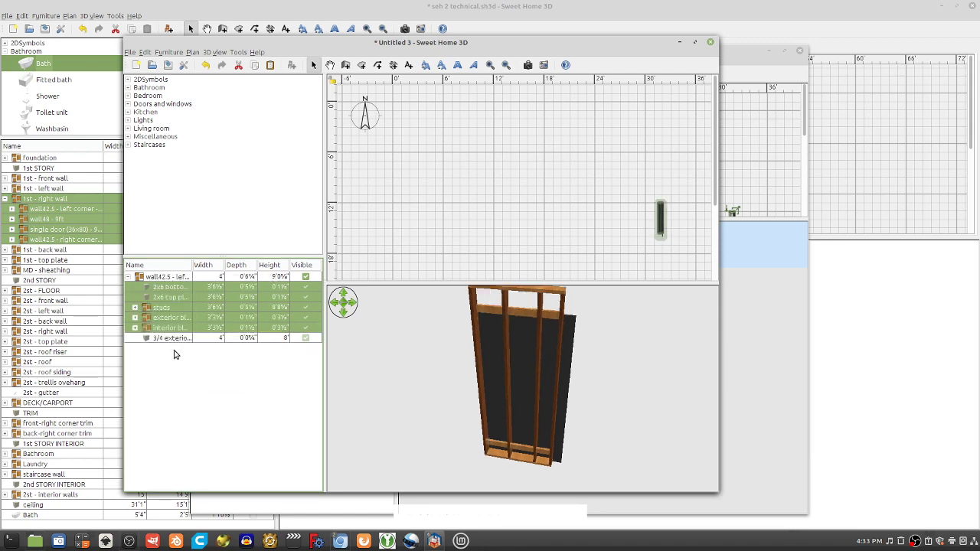
right_click(148, 309)
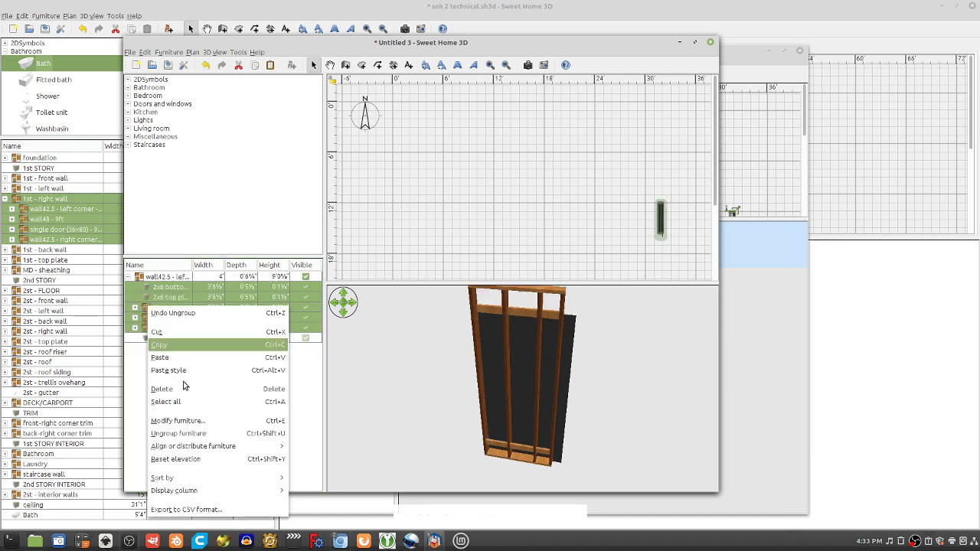
click(176, 437)
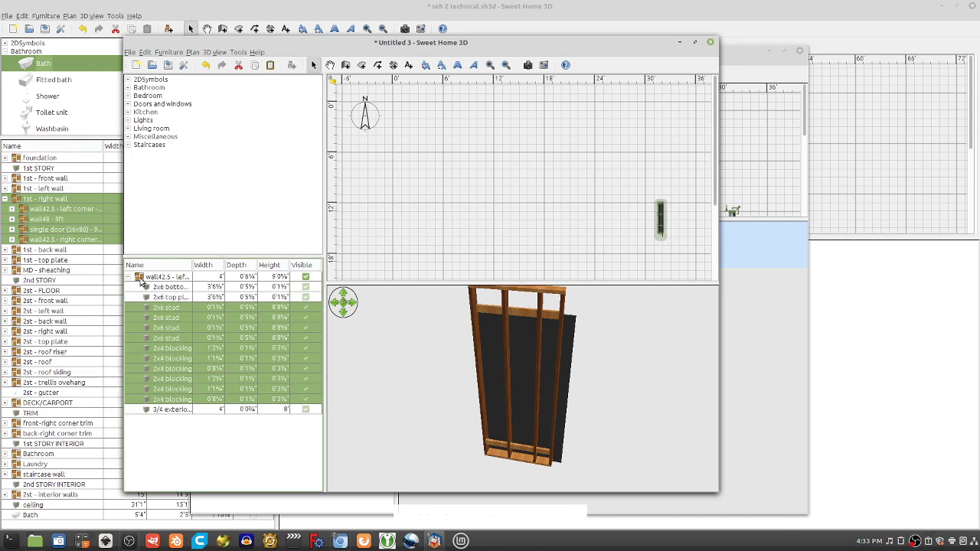
Step: Ungroup the wall42.5 left corner module itself into individual plates, studs, blocking and exterior sheathing
right_click(141, 282)
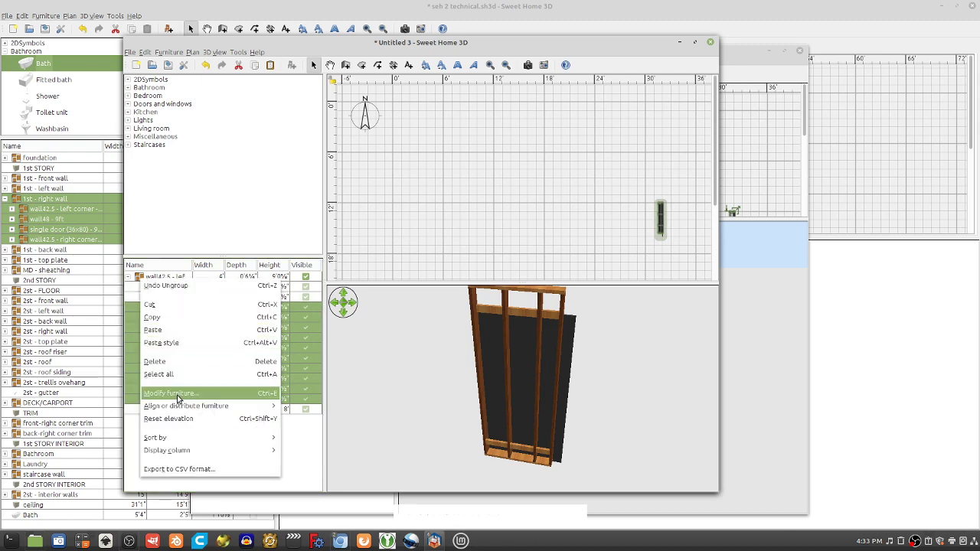
key(Escape)
click(157, 297)
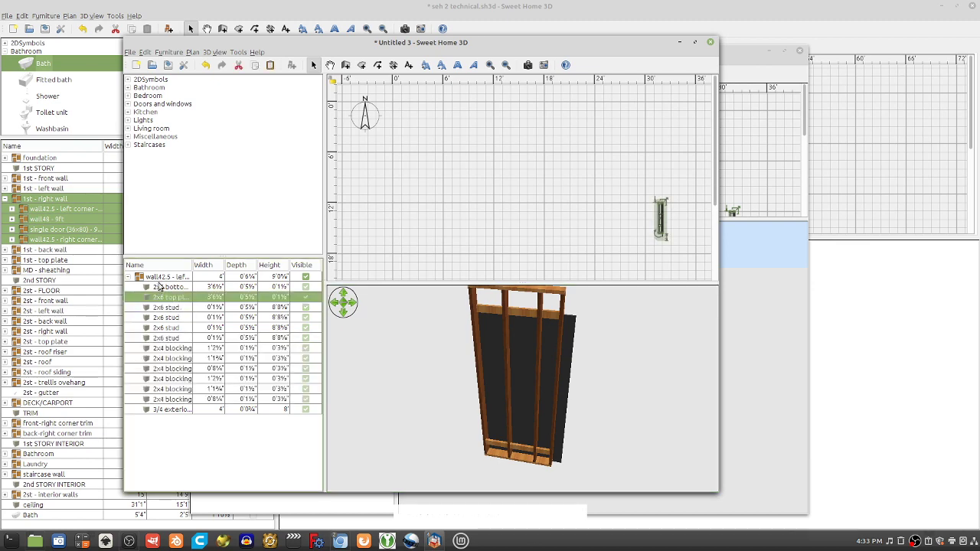
click(146, 279)
click(131, 278)
click(131, 278)
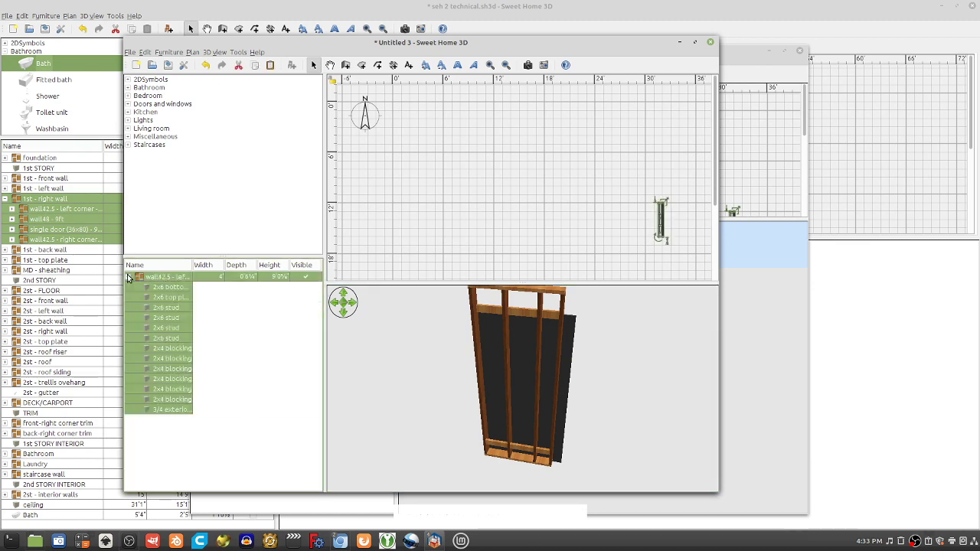
click(304, 278)
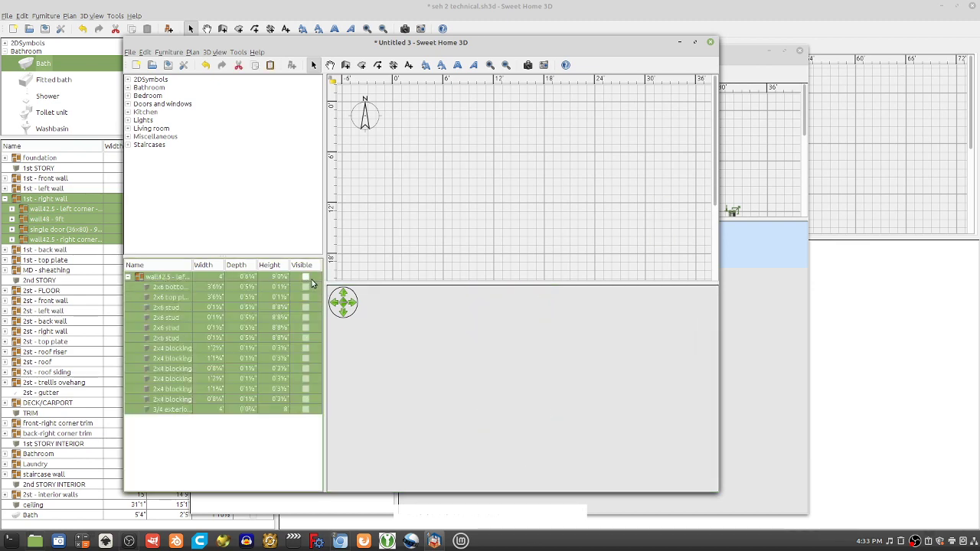
right_click(138, 277)
click(189, 410)
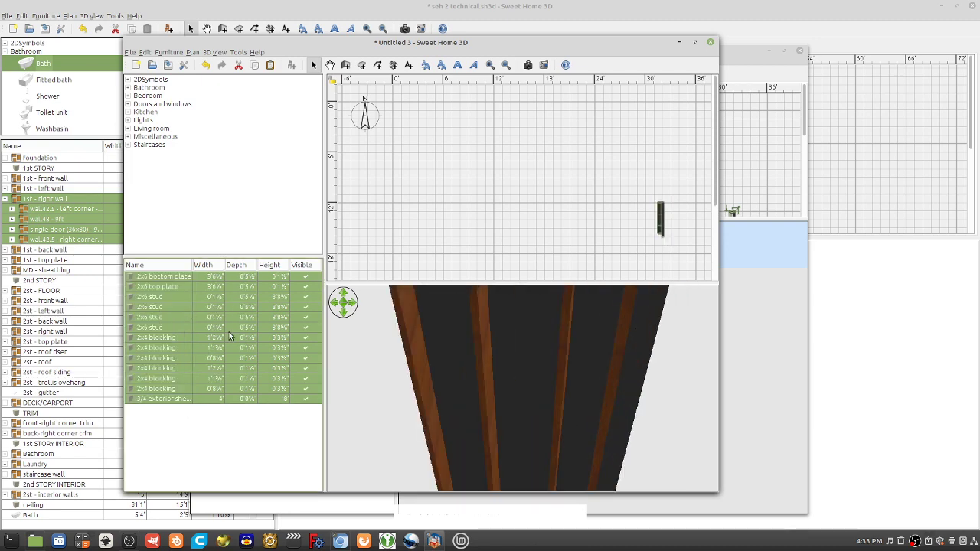
Step: Hide the 2x6 bottom plate, the 2x6 top plate and all four 2x6 studs of the ungrouped module
click(138, 307)
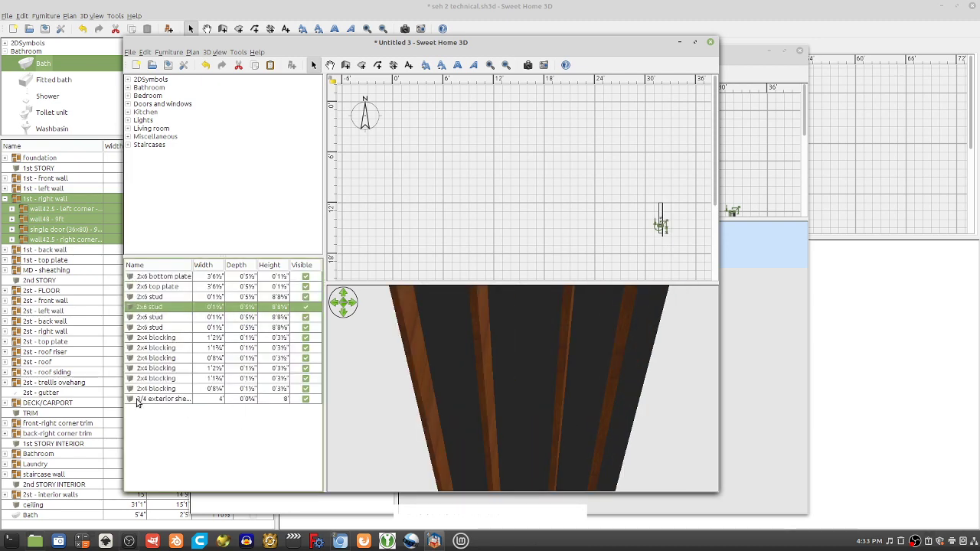
scroll(564, 399, down, 5)
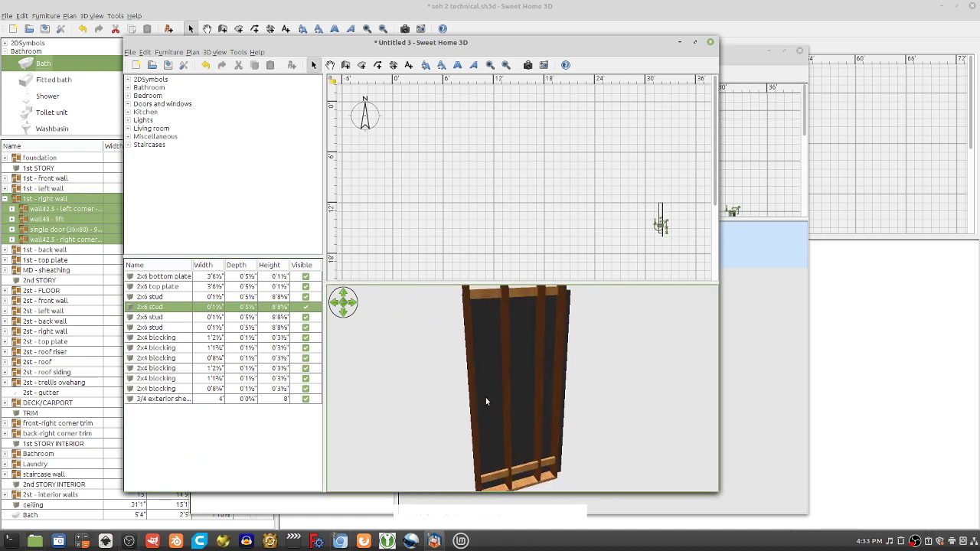
drag(486, 402, 368, 365)
click(306, 277)
click(306, 286)
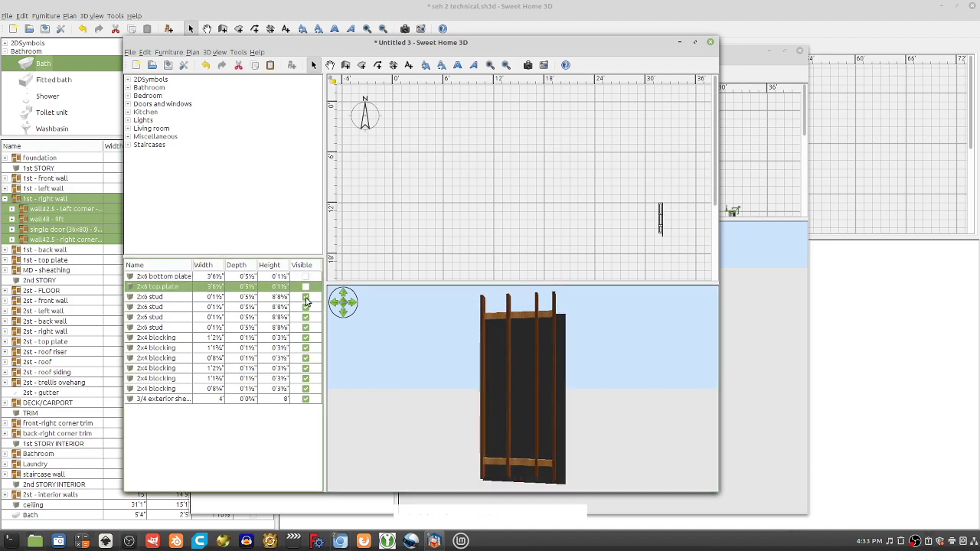
click(306, 307)
click(305, 296)
click(305, 317)
click(305, 327)
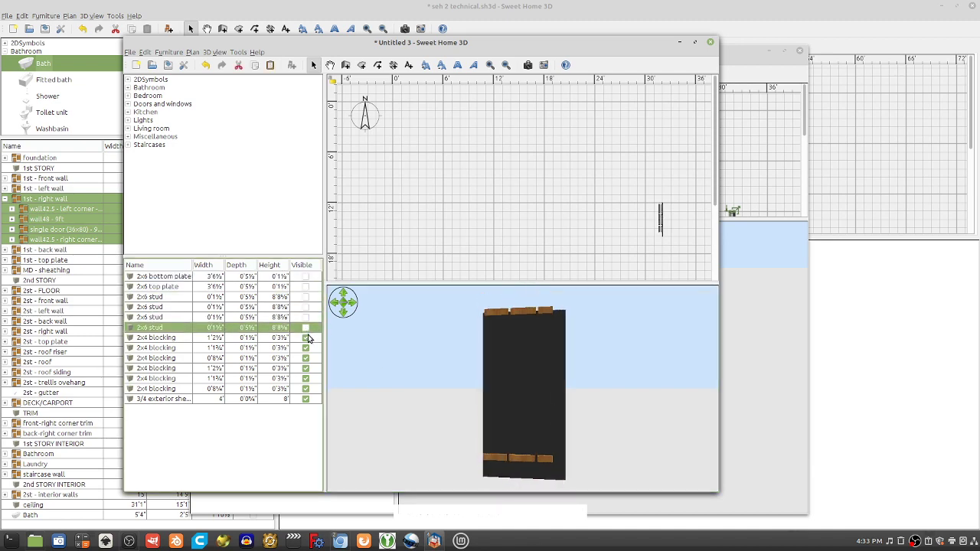
Step: Hide the first three 2x4 blocking pieces and the 3/4 exterior sheathing
click(306, 338)
click(306, 348)
click(305, 358)
drag(409, 361, 381, 383)
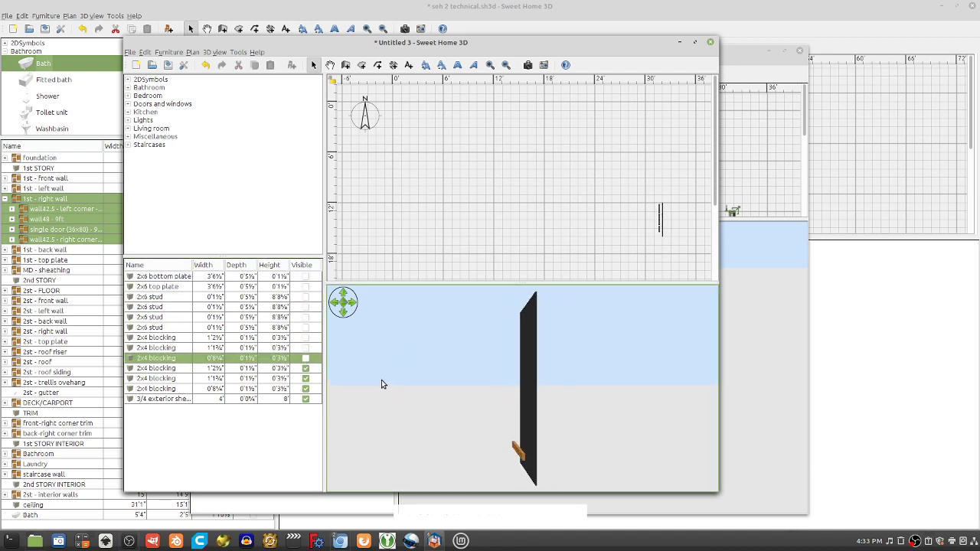
click(306, 399)
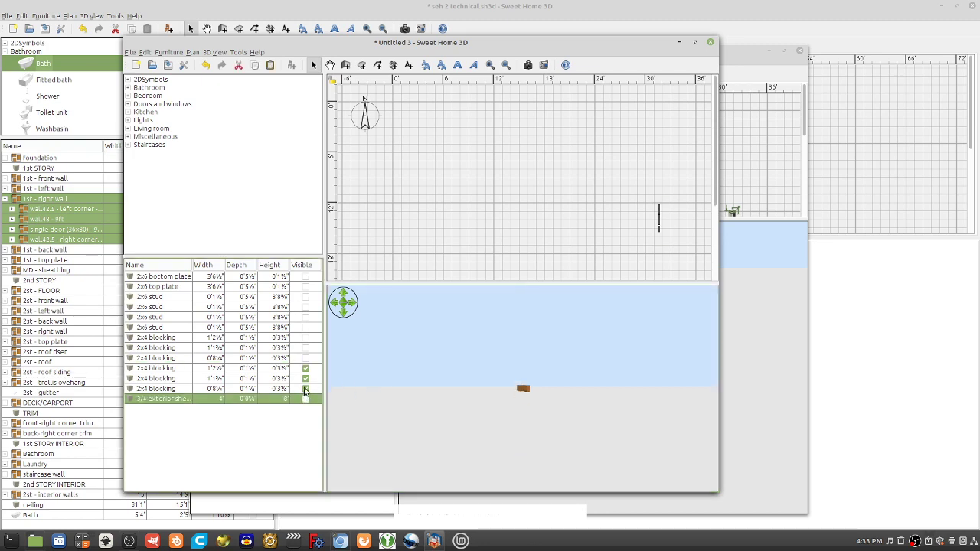
Step: Show the 2x6 bottom and top plates, all four 2x6 studs and the three hidden 2x4 blocking pieces again
click(306, 348)
click(305, 317)
click(305, 297)
click(305, 275)
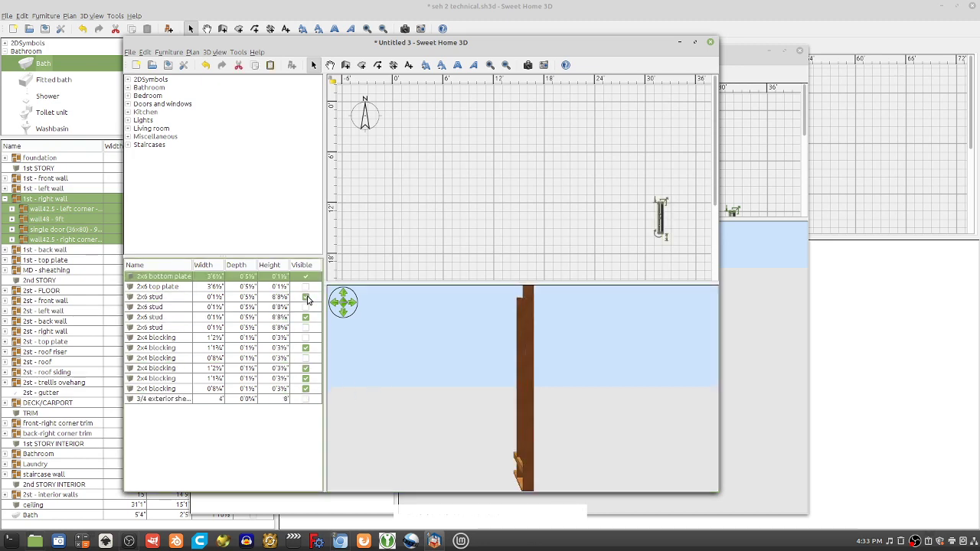
click(306, 337)
drag(551, 375, 626, 375)
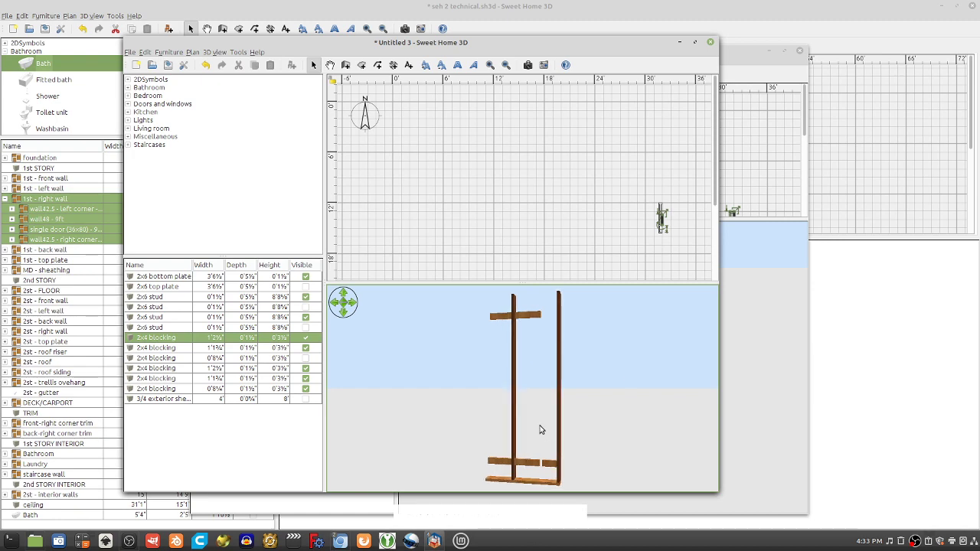
click(306, 327)
click(305, 307)
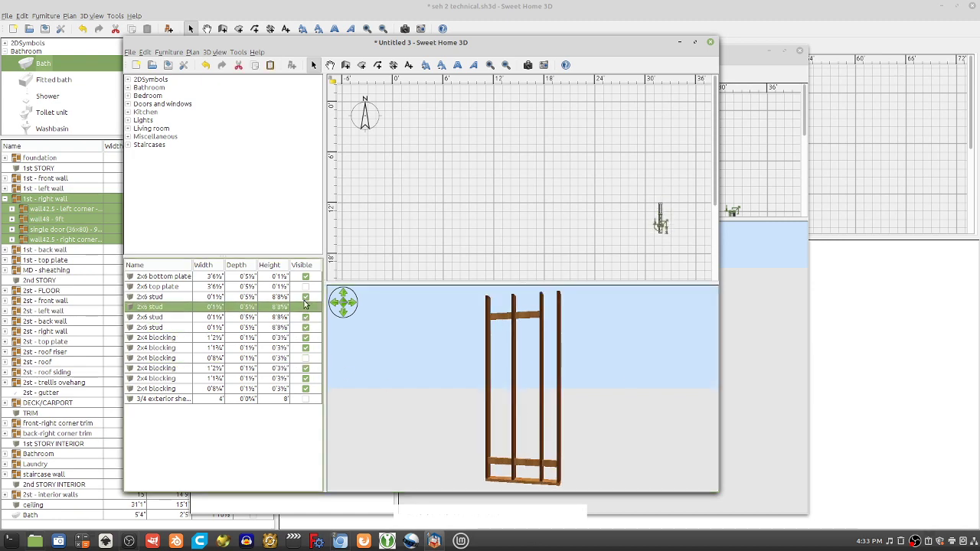
click(306, 287)
click(305, 358)
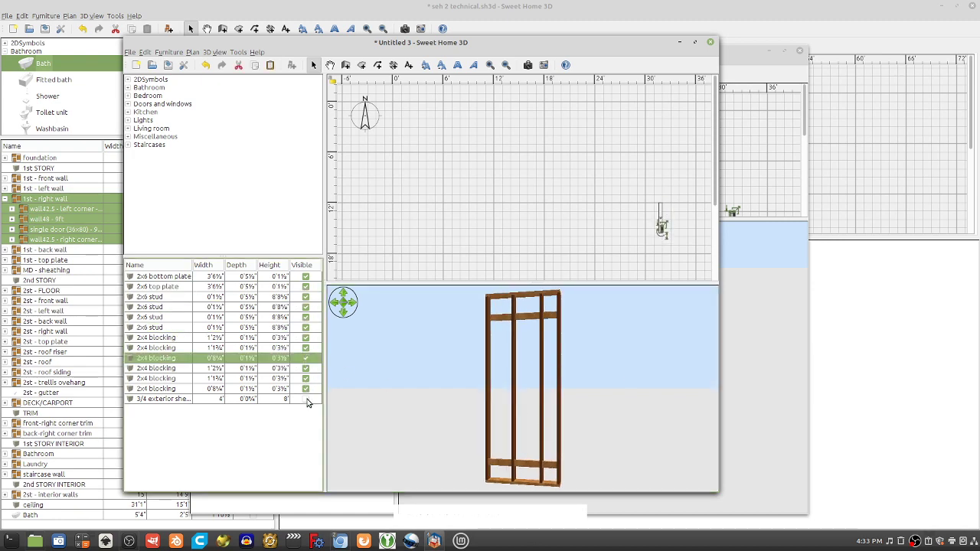
Step: Toggle the 3/4 exterior sheathing on and off to compare the wall with and without it, ending with it hidden
click(306, 399)
click(306, 399)
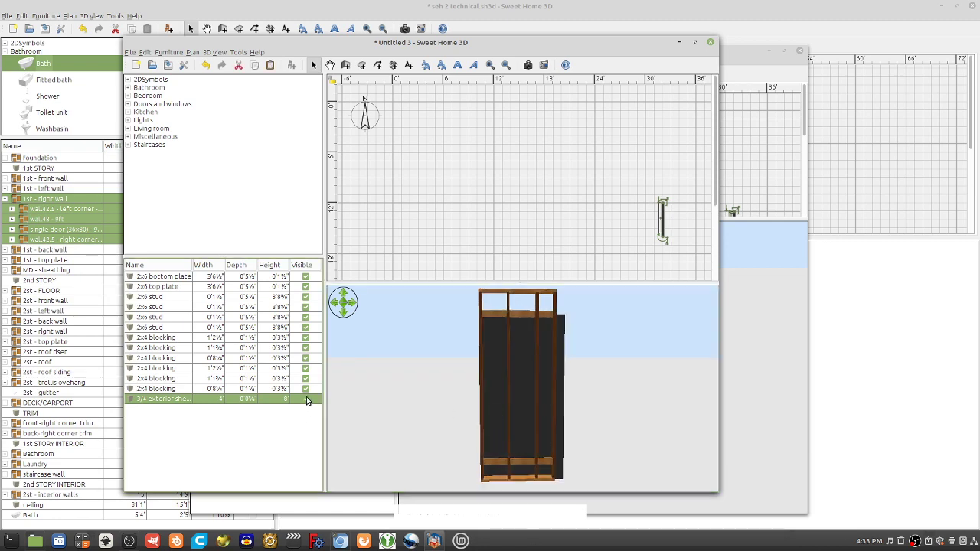
drag(576, 400, 515, 375)
click(306, 399)
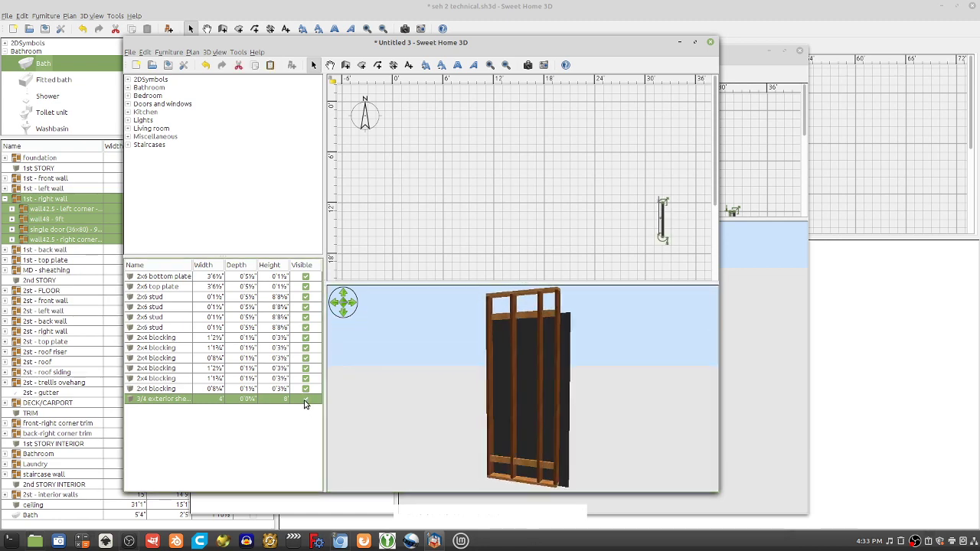
click(305, 399)
drag(460, 387, 533, 393)
Step: Open the first 2x6 stud's properties, check its X location and width, and close them without changes
double_click(206, 296)
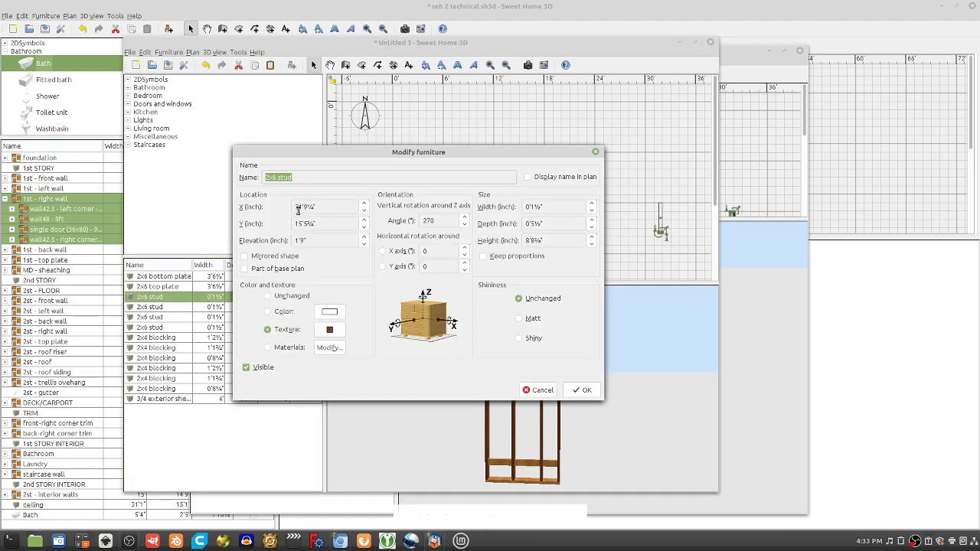
click(298, 210)
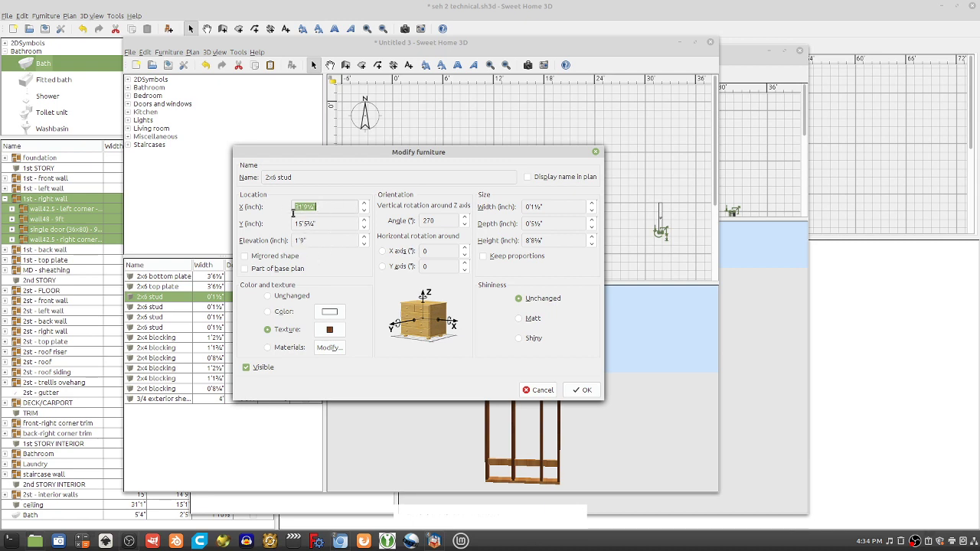
click(525, 207)
drag(547, 160, 696, 161)
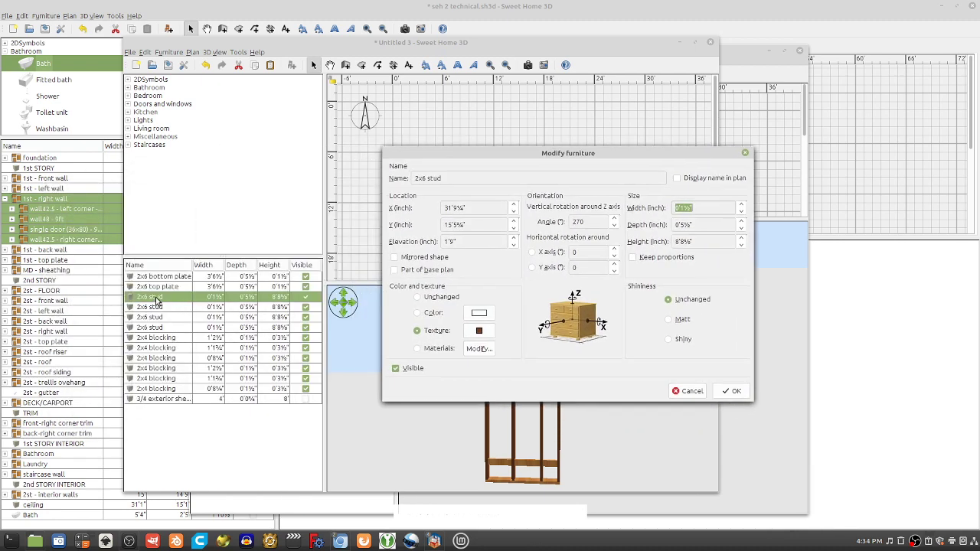
click(745, 153)
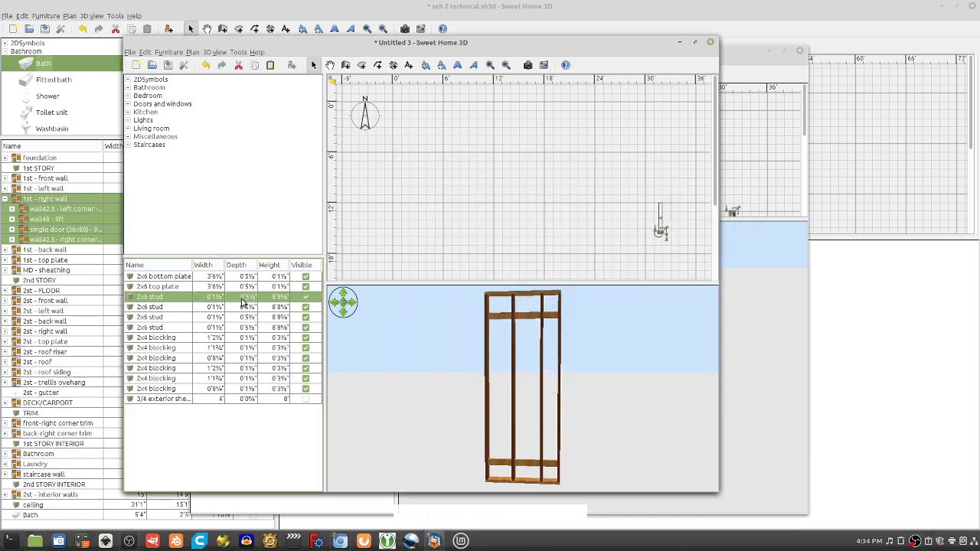
Step: Hide the other three 2x6 studs, all six 2x4 blocking pieces and both plates, leaving only the first 2x6 stud visible
click(305, 307)
click(306, 317)
click(306, 328)
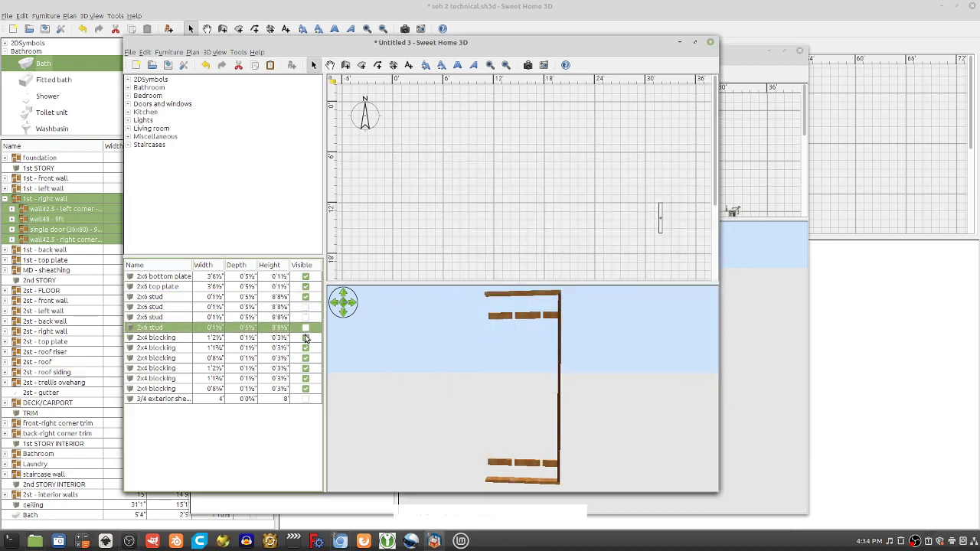
click(306, 338)
click(306, 347)
click(305, 358)
click(306, 368)
click(306, 379)
click(306, 389)
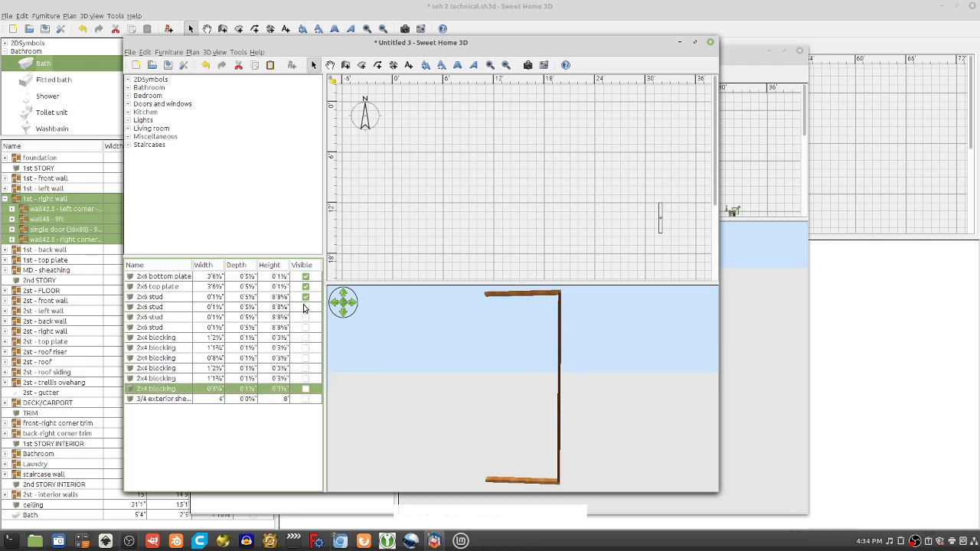
click(305, 286)
click(305, 277)
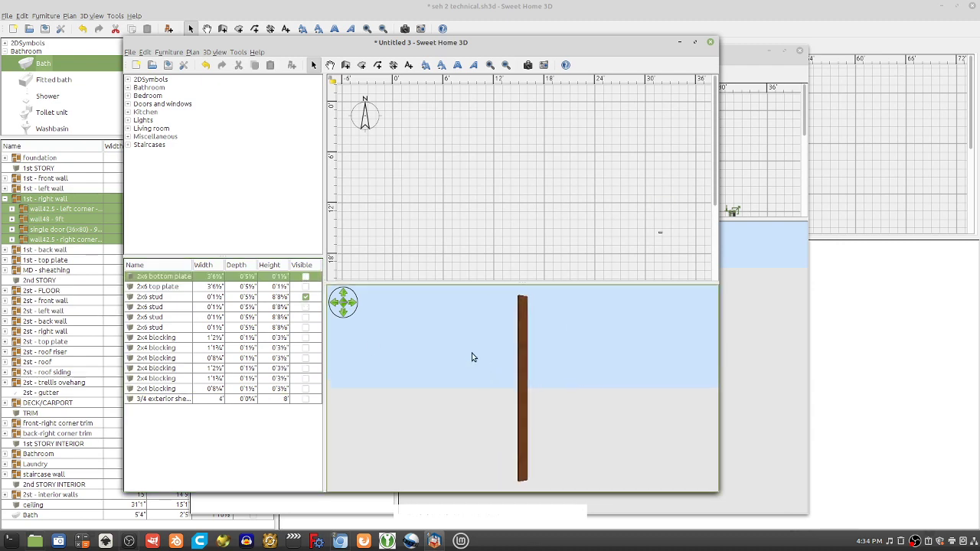
Step: Examine the isolated 2x6 stud in 3D and review its width, depth and height in its properties
drag(647, 357, 737, 370)
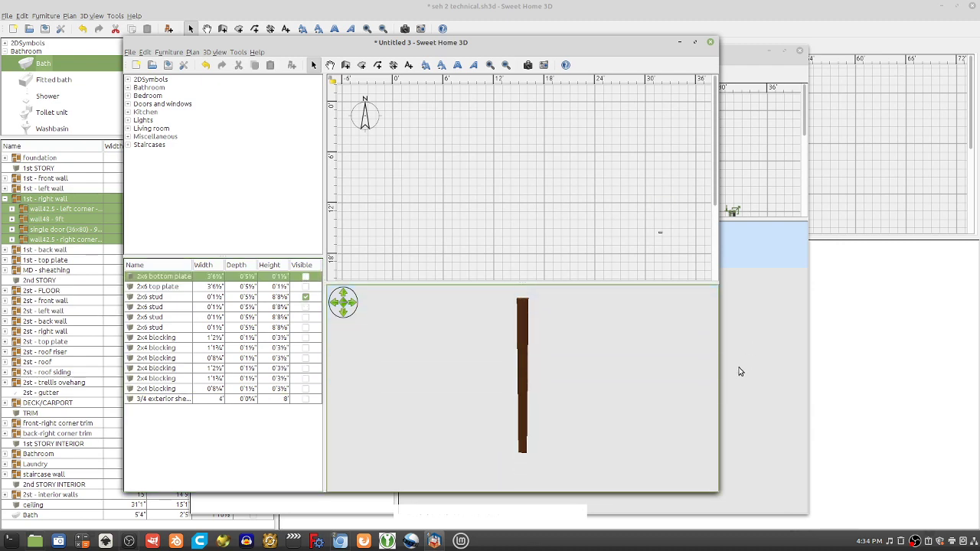
double_click(210, 299)
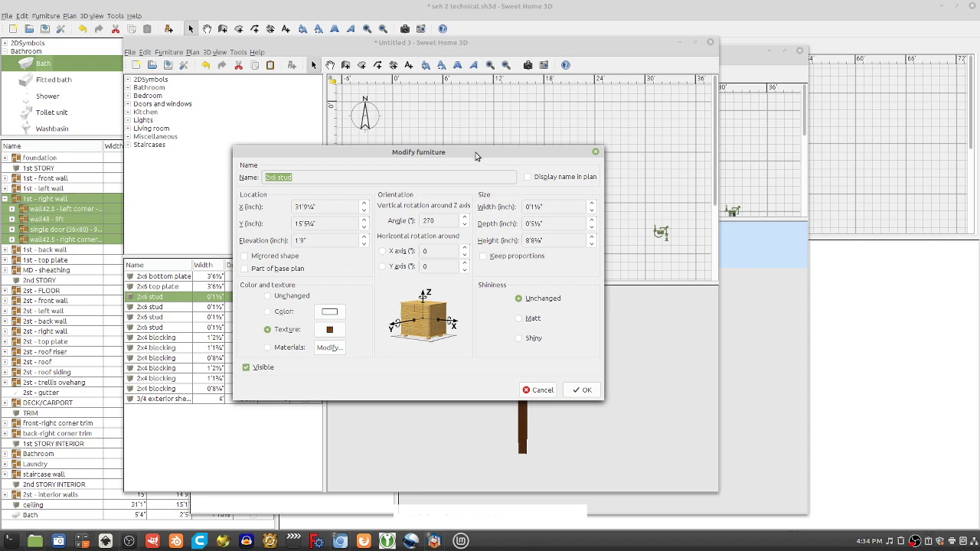
drag(480, 152, 427, 171)
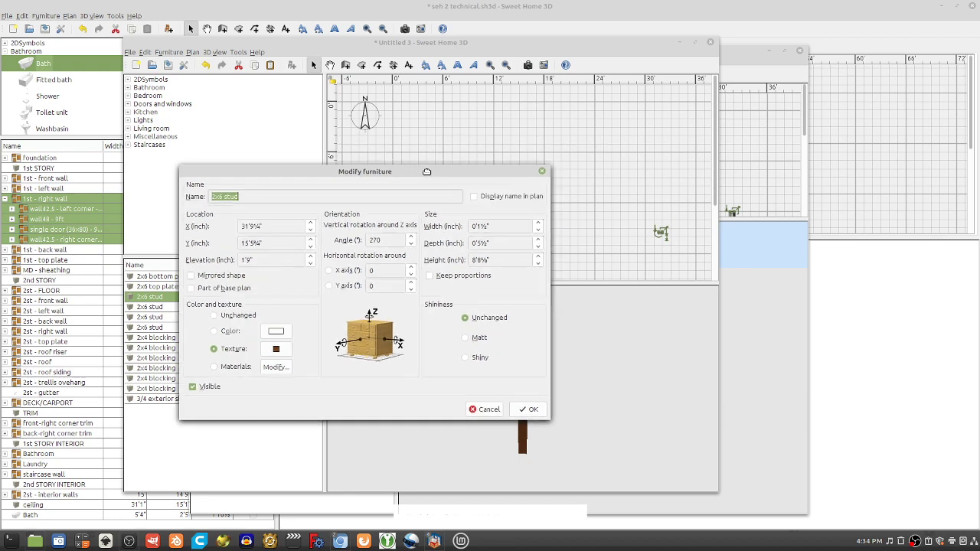
click(481, 226)
drag(507, 171, 431, 176)
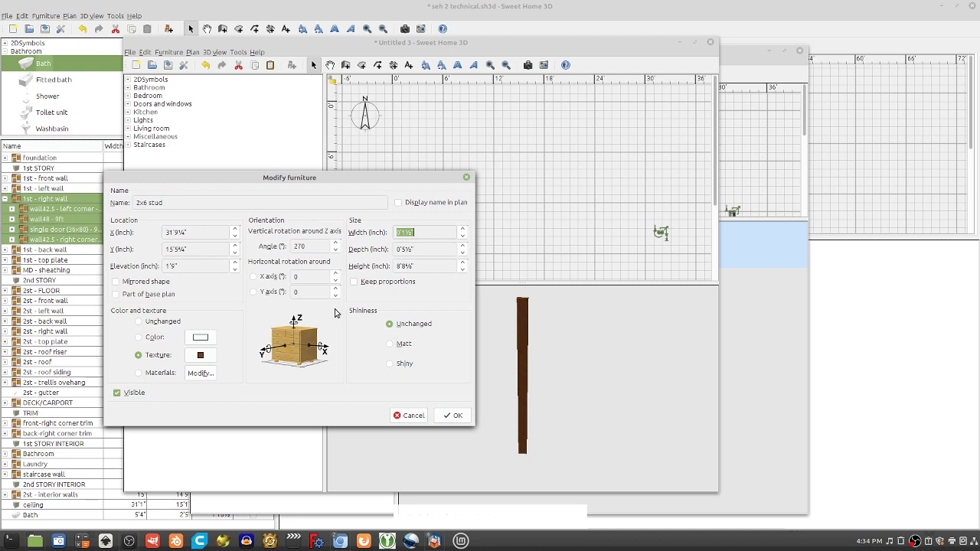
click(409, 251)
click(398, 233)
click(397, 249)
double_click(414, 265)
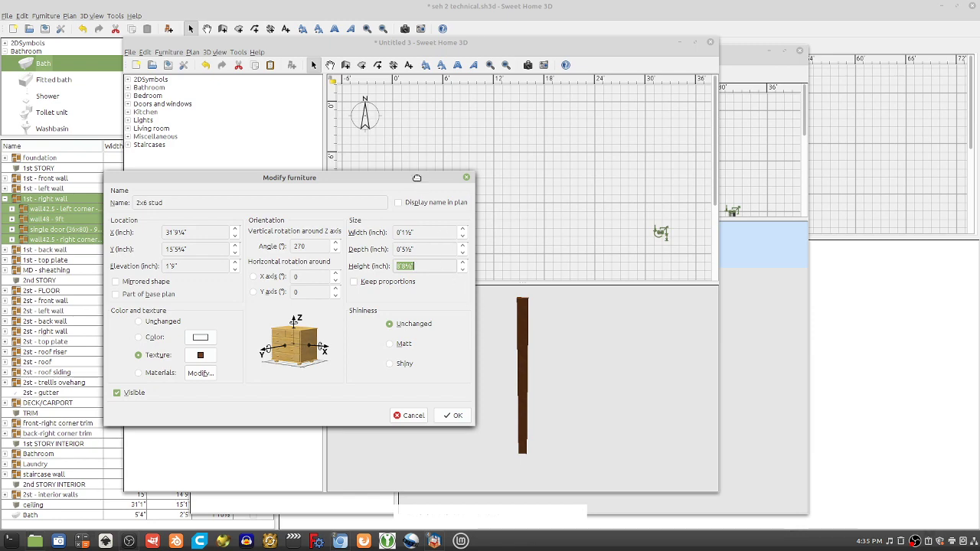
drag(417, 178, 409, 184)
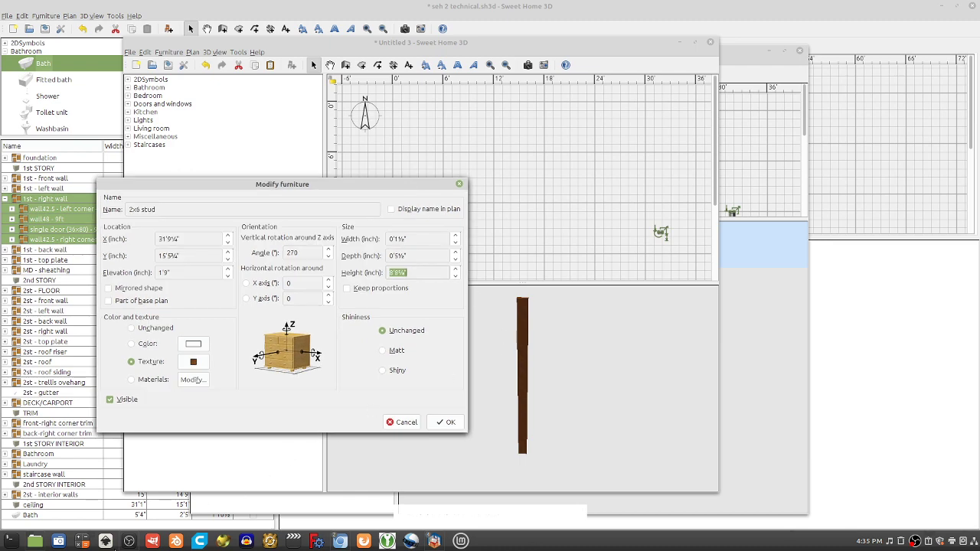
Step: Switch to the calculator and convert the stud's 8 feet of height to inches as 8×12
click(86, 543)
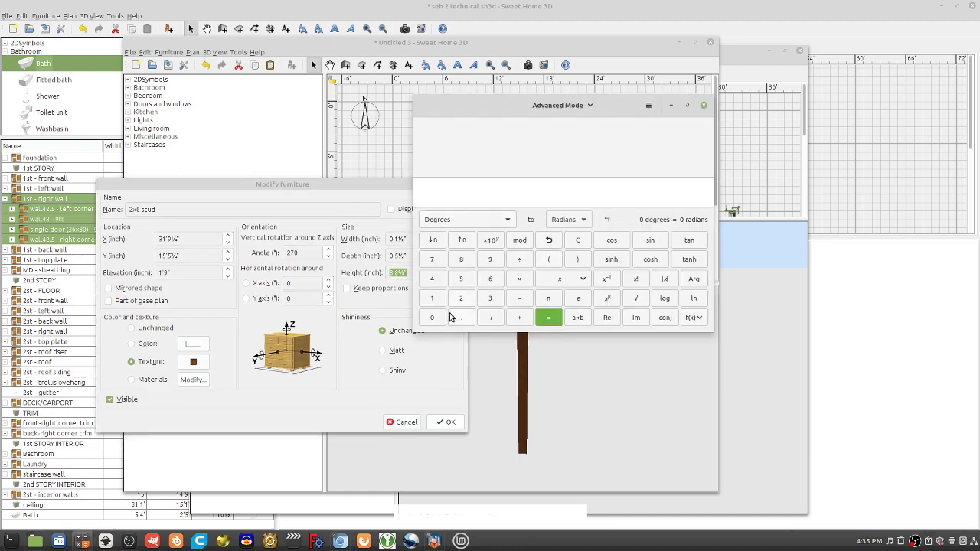
click(461, 260)
click(519, 279)
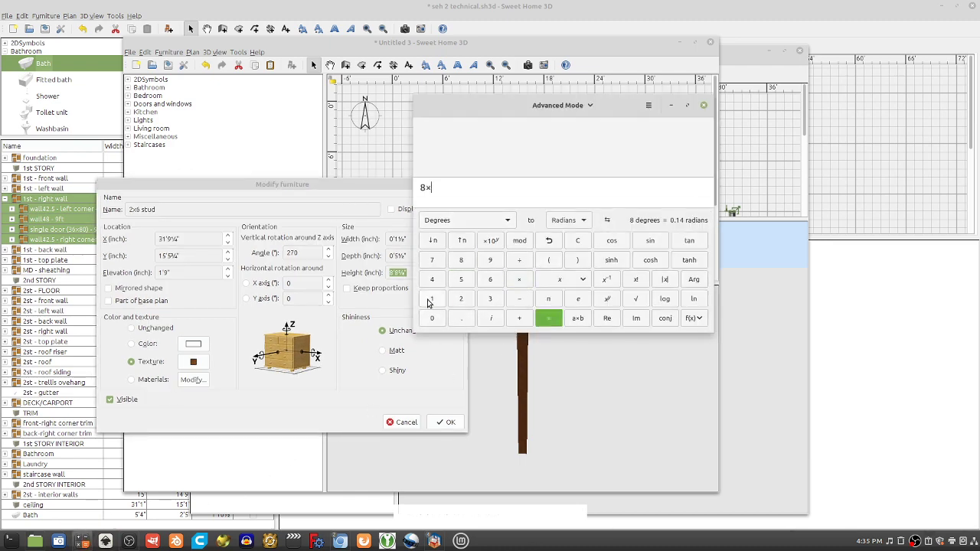
click(432, 298)
click(461, 298)
click(549, 318)
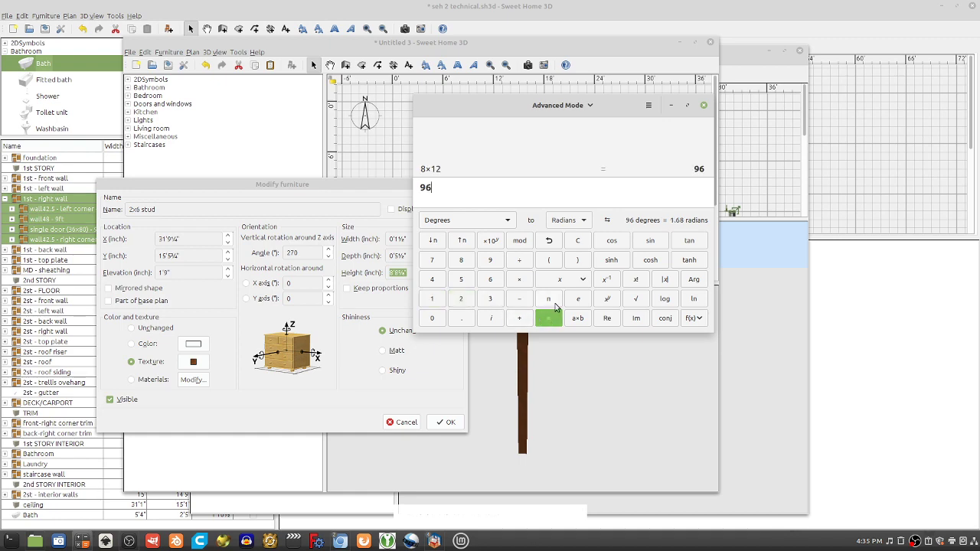
Step: Add the stud's remaining 8 inches to 96, and close the calculator and the stud's properties without changes
drag(485, 105, 556, 156)
click(591, 370)
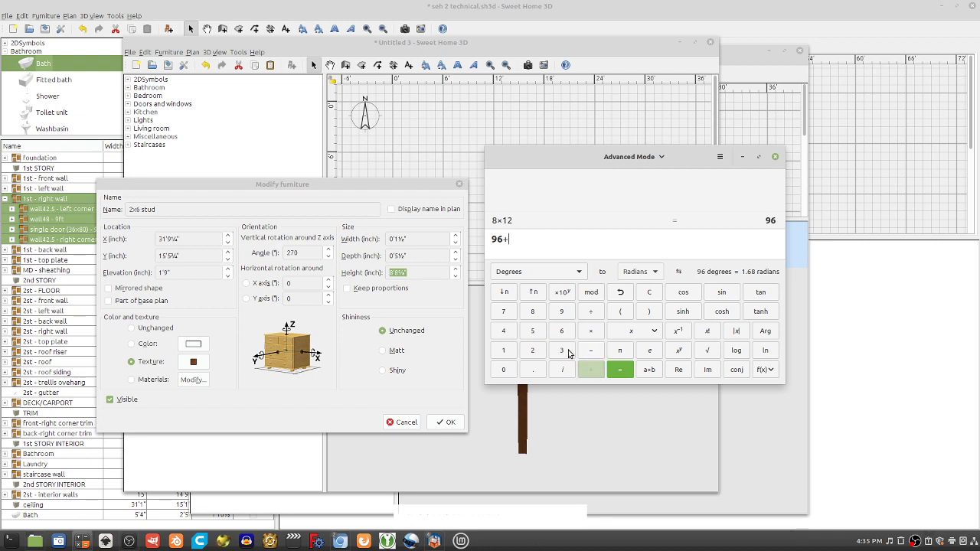
click(533, 312)
click(620, 370)
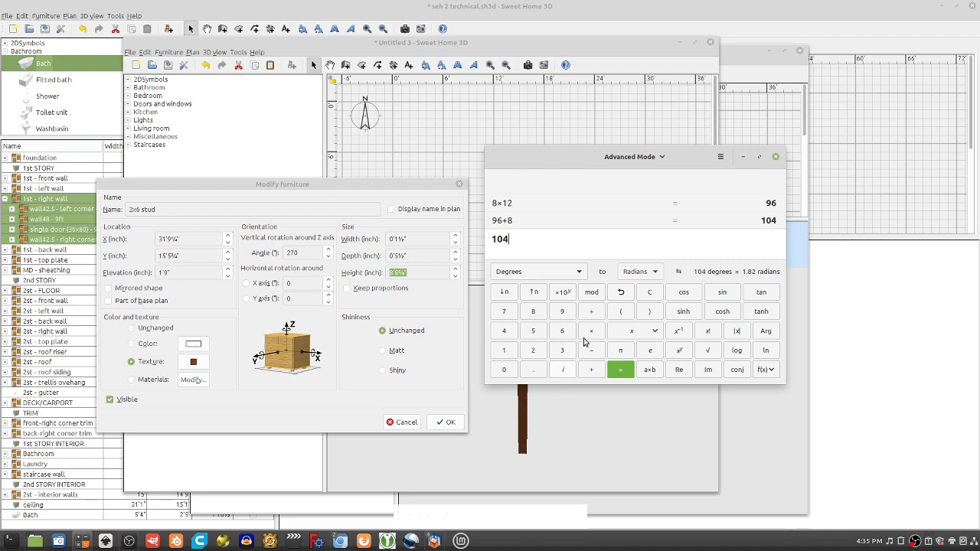
click(591, 370)
click(534, 333)
click(775, 158)
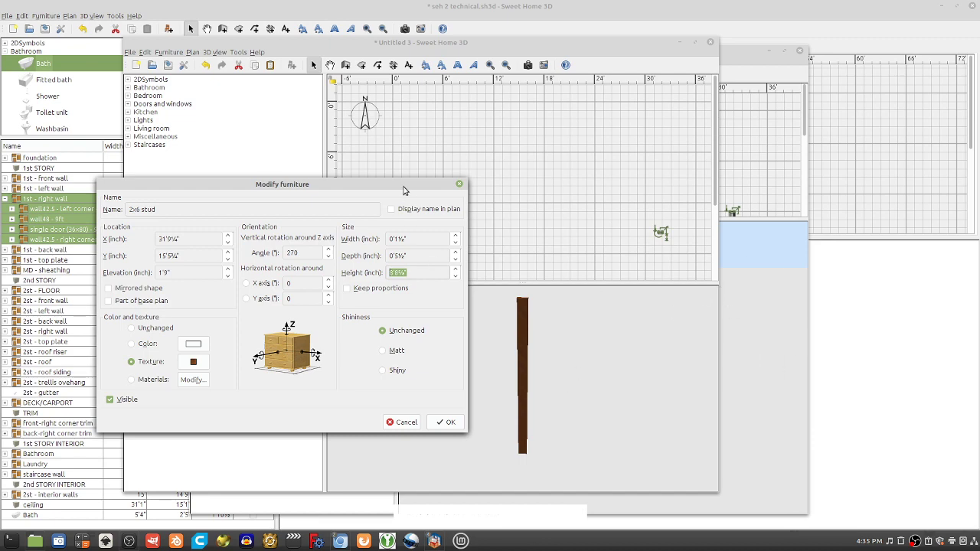
drag(423, 188, 878, 138)
click(912, 134)
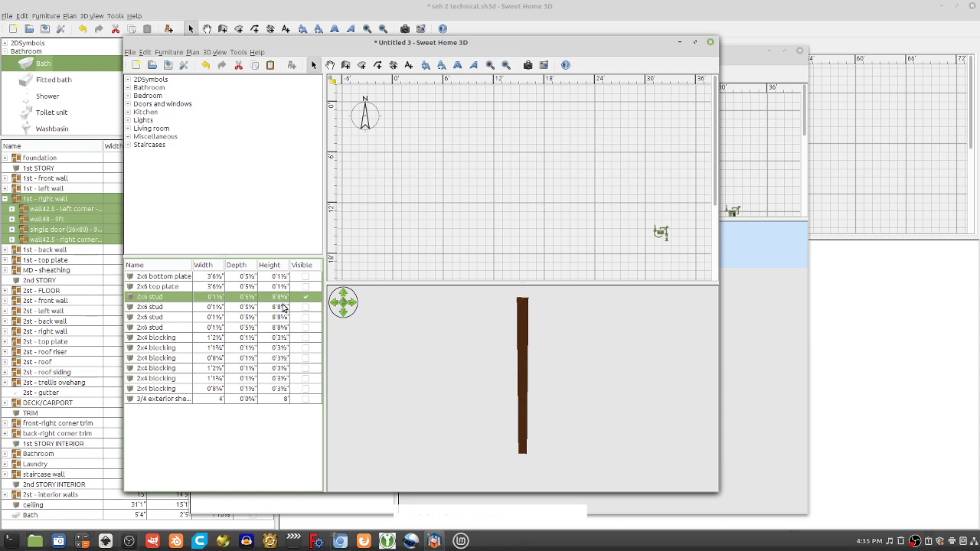
Step: Show the 2x6 top and bottom plates and the three hidden 2x6 studs again
click(306, 286)
click(305, 275)
click(305, 306)
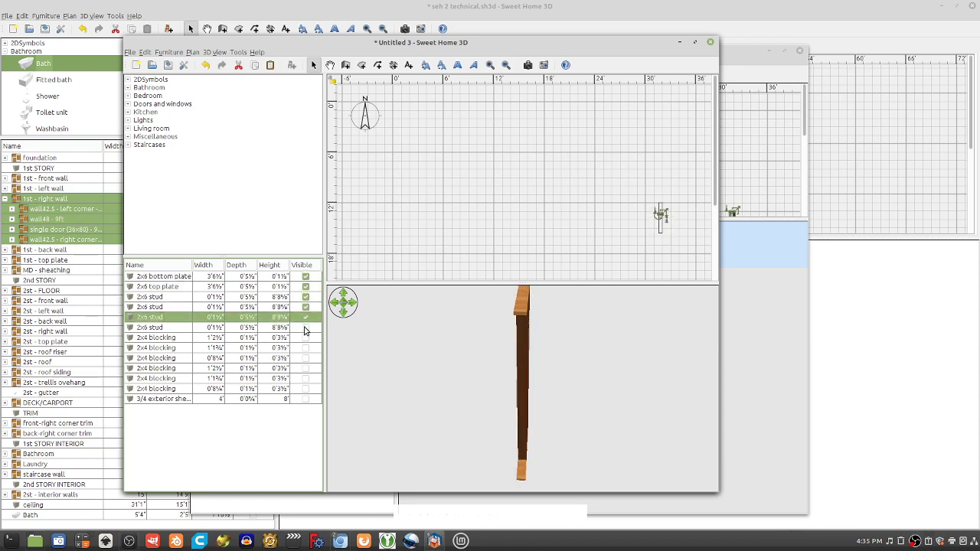
click(305, 317)
click(305, 327)
Step: Show the six hidden 2x4 blocking pieces and the 3/4 exterior sheathing of the wall module
click(306, 347)
click(306, 338)
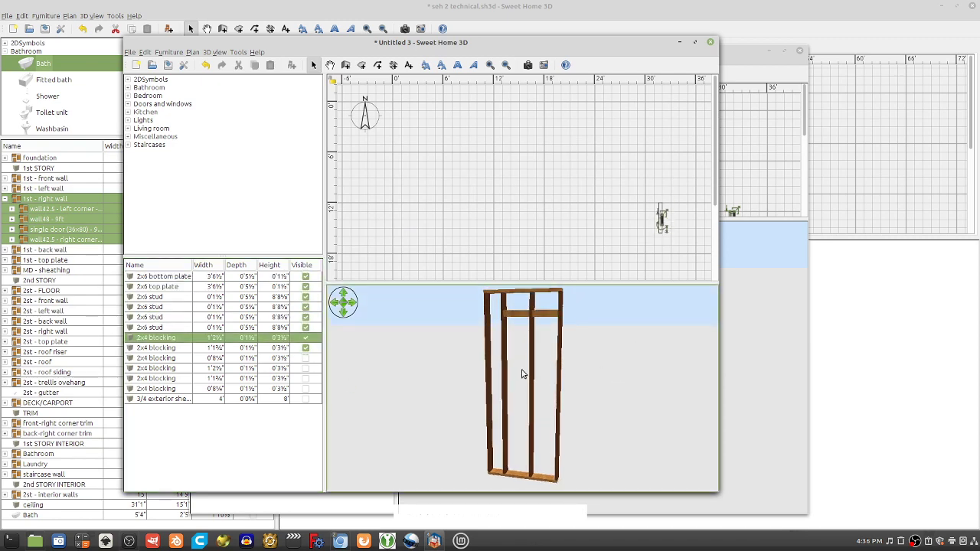
click(306, 358)
click(306, 369)
click(306, 378)
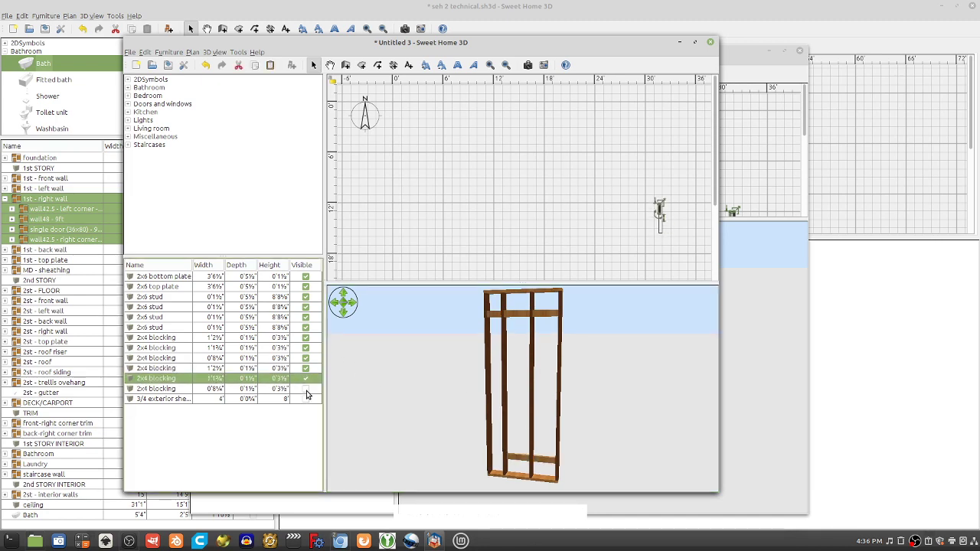
click(306, 388)
click(305, 399)
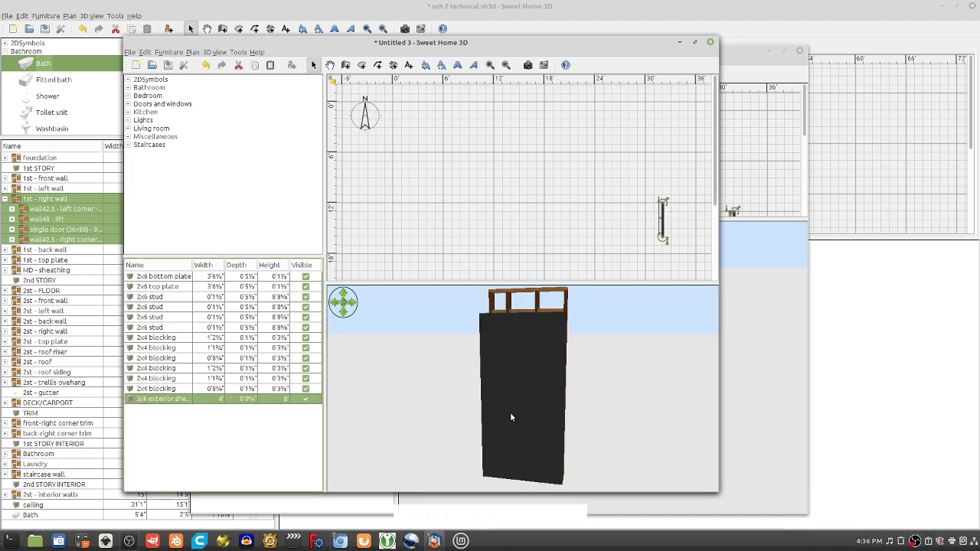
Step: Hide the 3/4 exterior sheathing and examine the plates, studs and blocking from several sides in 3D
click(305, 399)
drag(668, 419, 596, 414)
drag(494, 366, 486, 302)
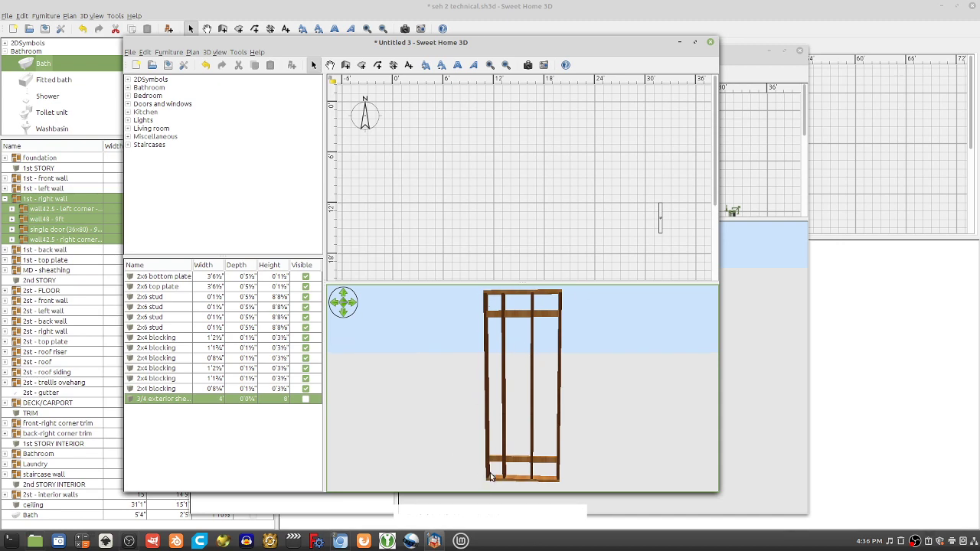
drag(490, 477, 556, 437)
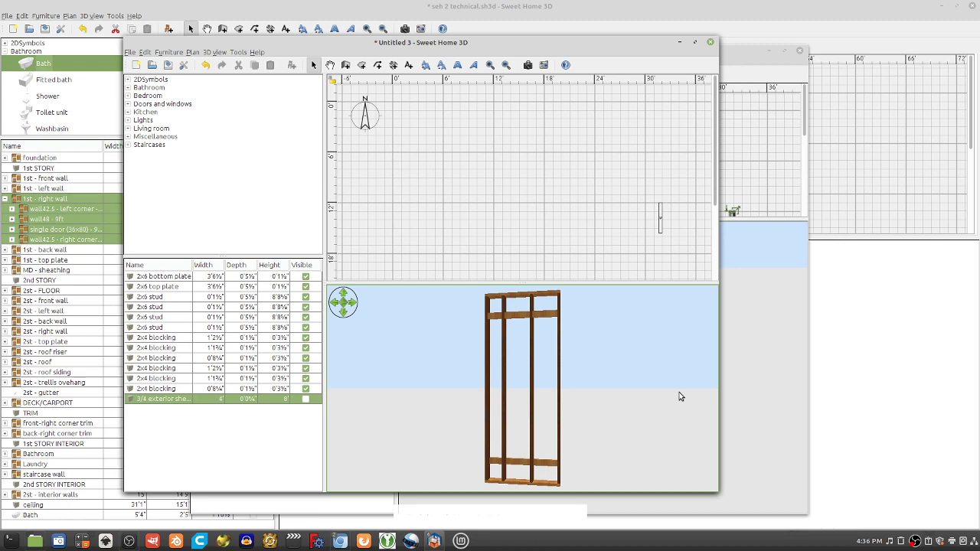
drag(566, 338, 499, 403)
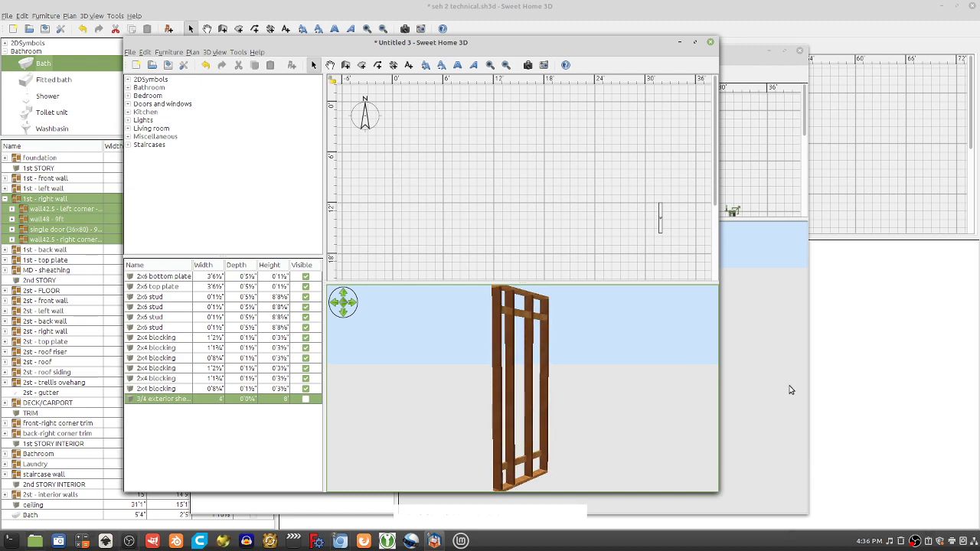
drag(596, 433, 545, 435)
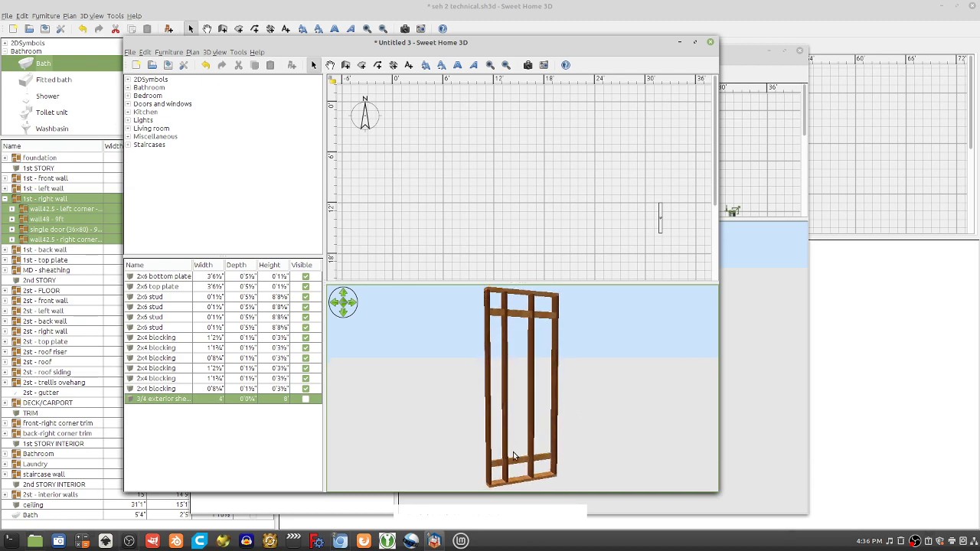
drag(471, 407, 604, 404)
drag(547, 393, 609, 398)
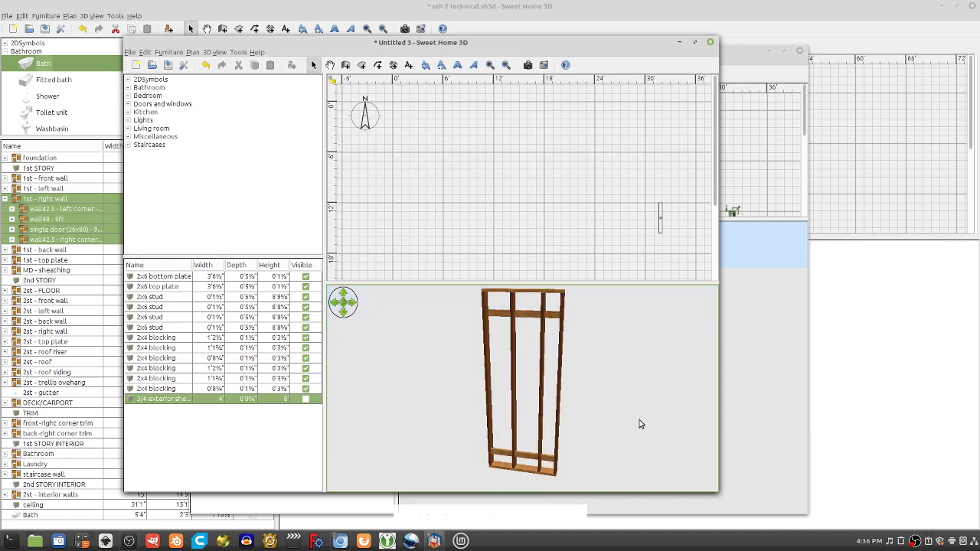
drag(460, 342, 475, 348)
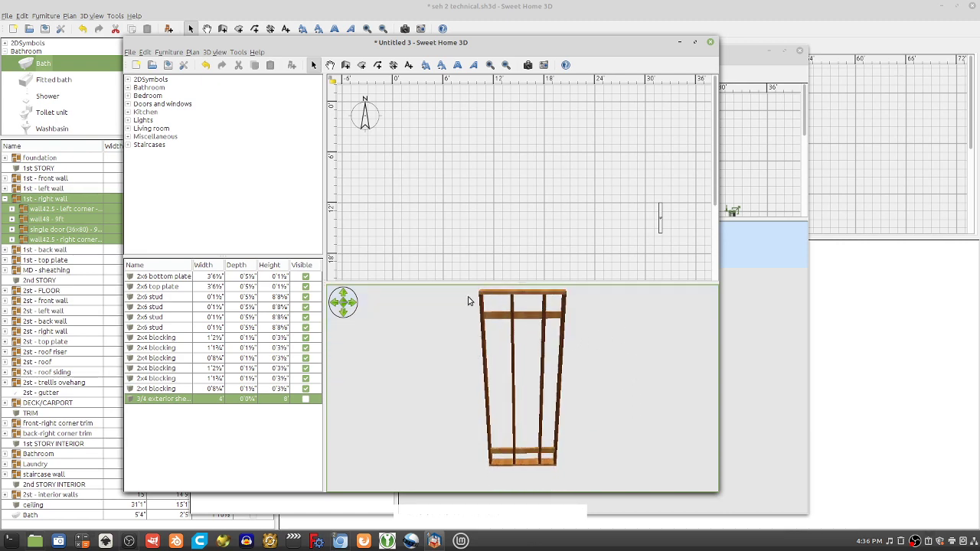
drag(484, 309, 490, 314)
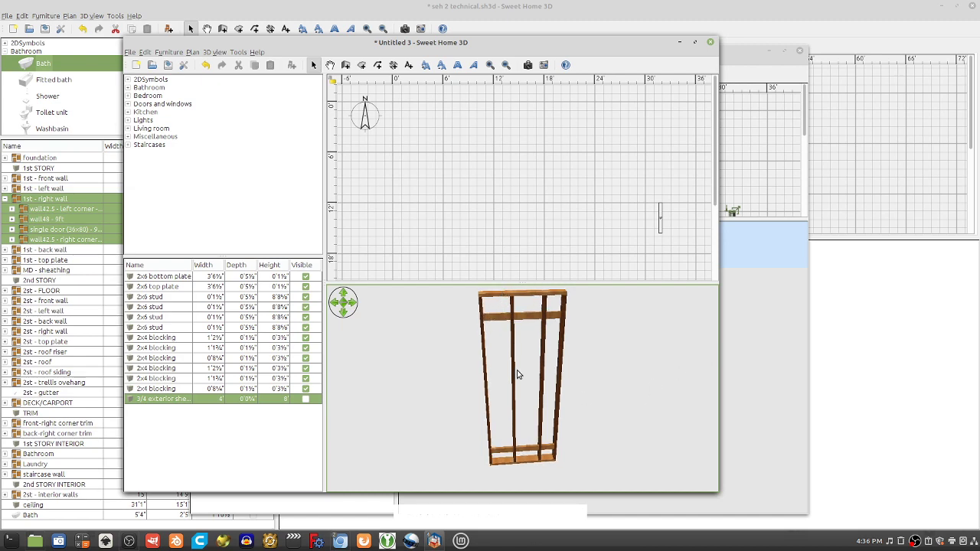
drag(455, 376, 518, 391)
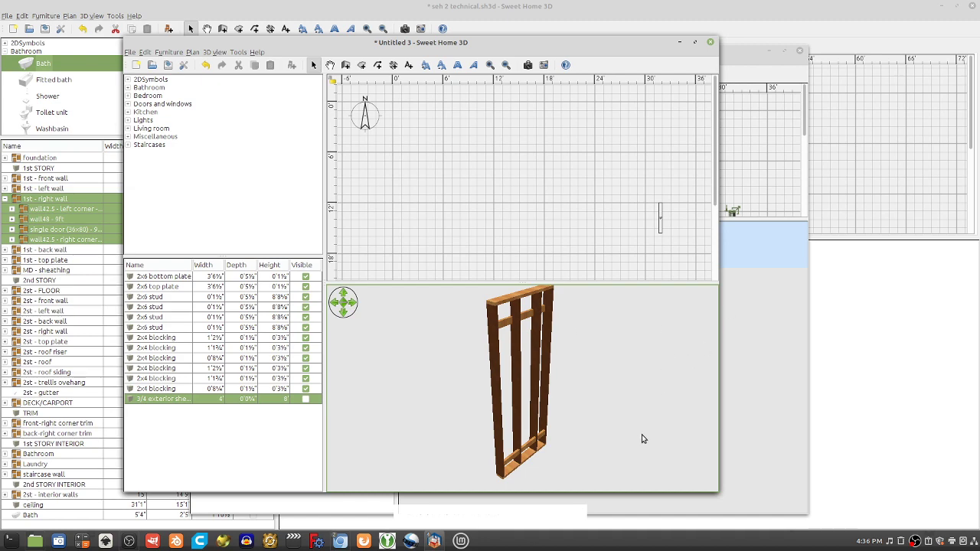
drag(593, 407, 478, 327)
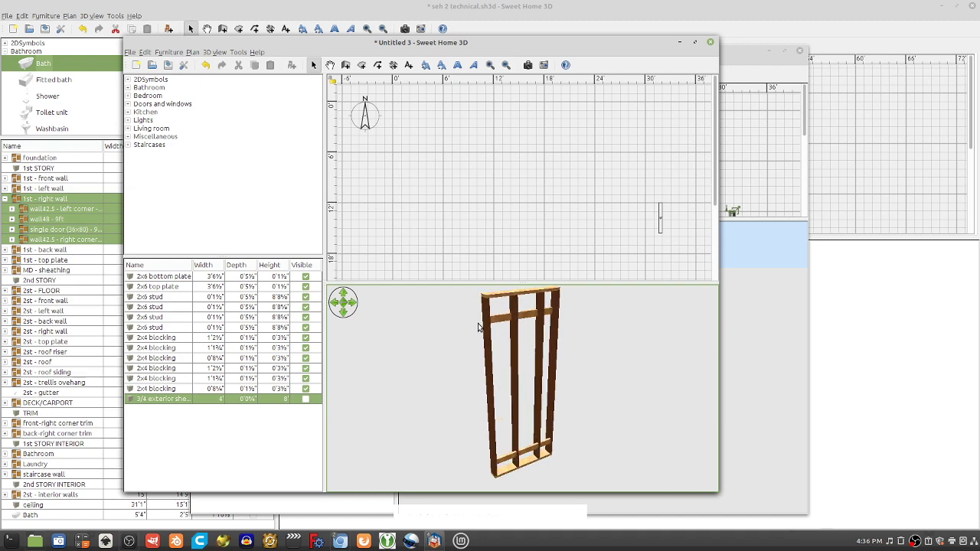
Step: Enlarge the 3D view and the furniture list slightly, and inspect the bare frame from both sides
drag(487, 492, 495, 484)
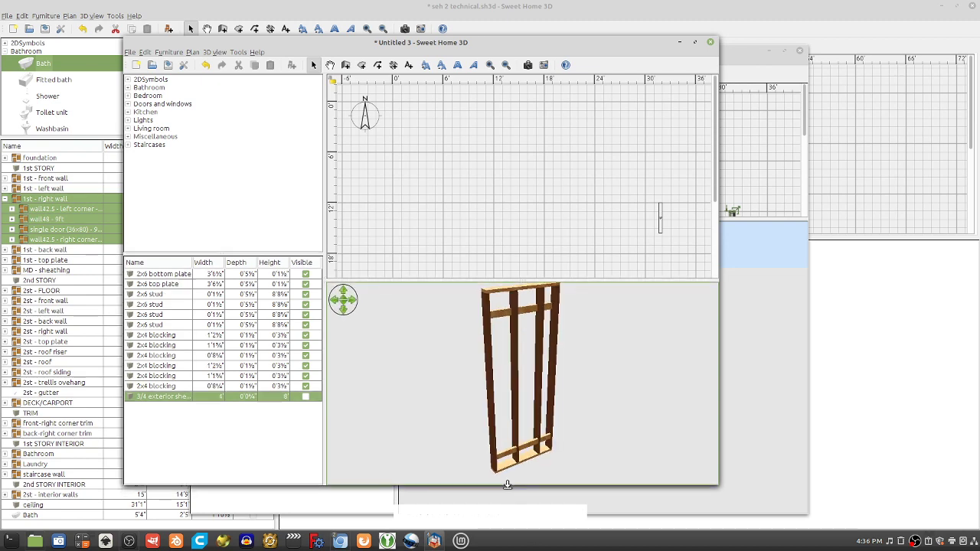
drag(604, 279, 605, 238)
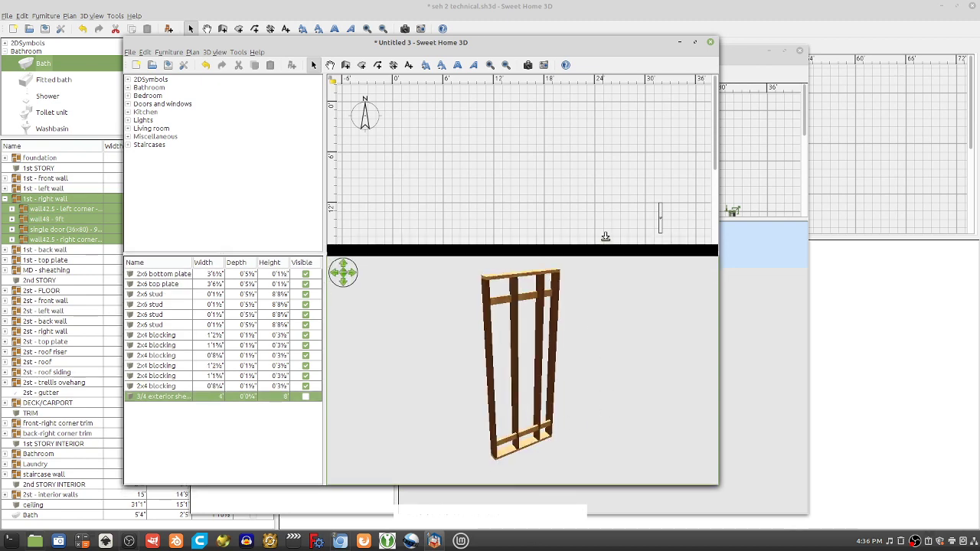
drag(279, 253, 280, 237)
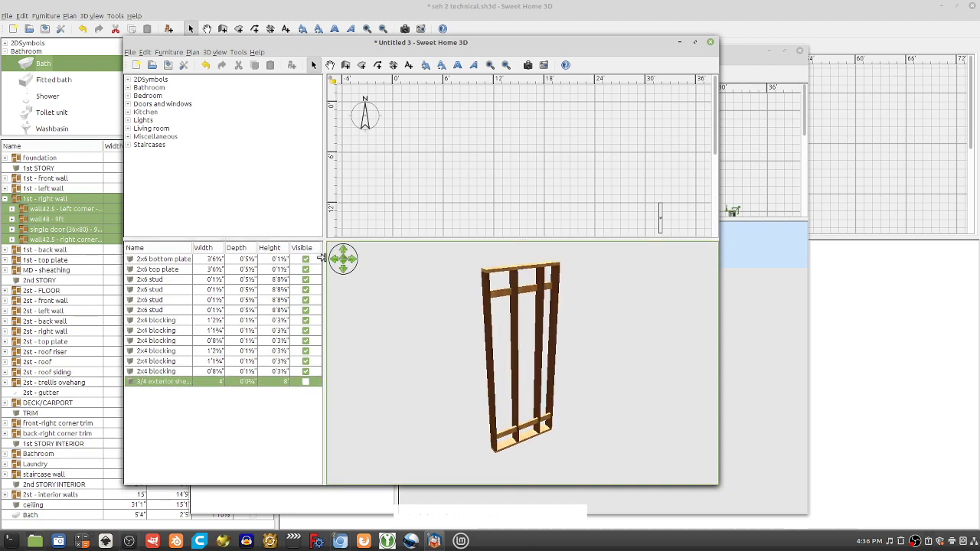
drag(649, 374, 432, 388)
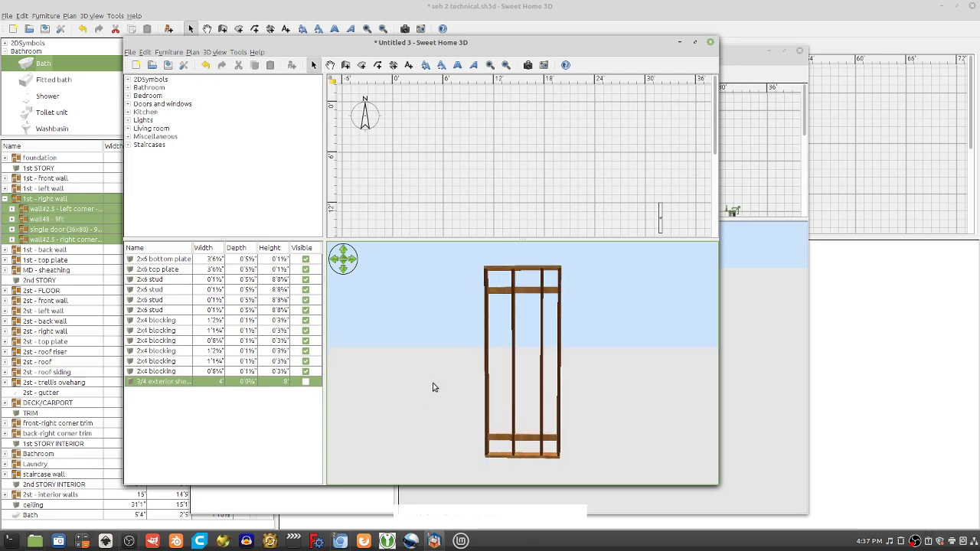
drag(598, 356, 505, 309)
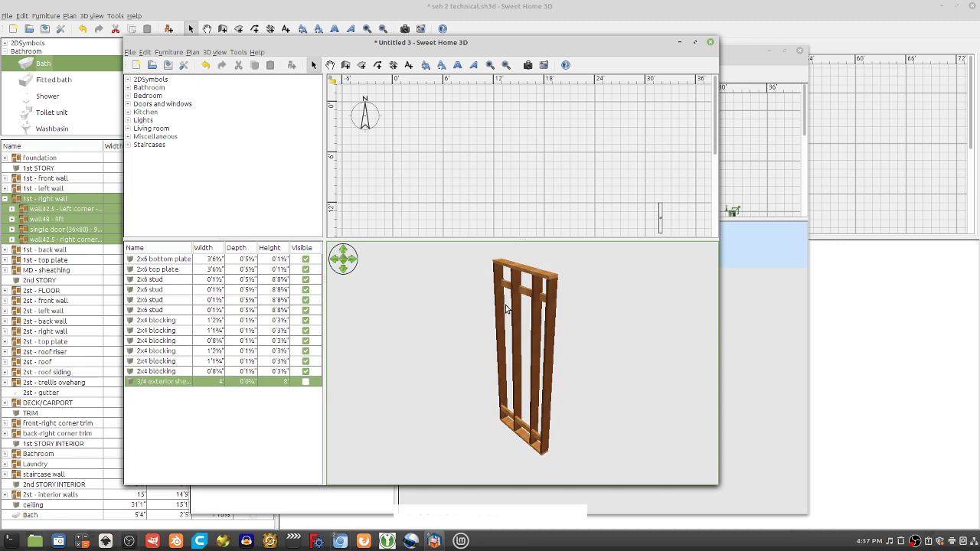
drag(601, 321, 477, 323)
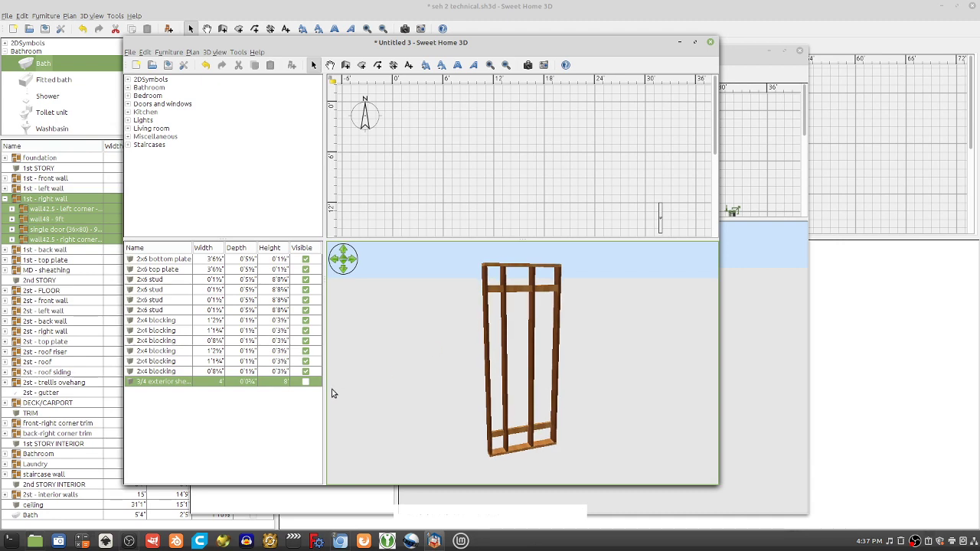
Step: Show the 3/4 exterior sheathing again, enlarge the 3D view and maximize the window
click(305, 381)
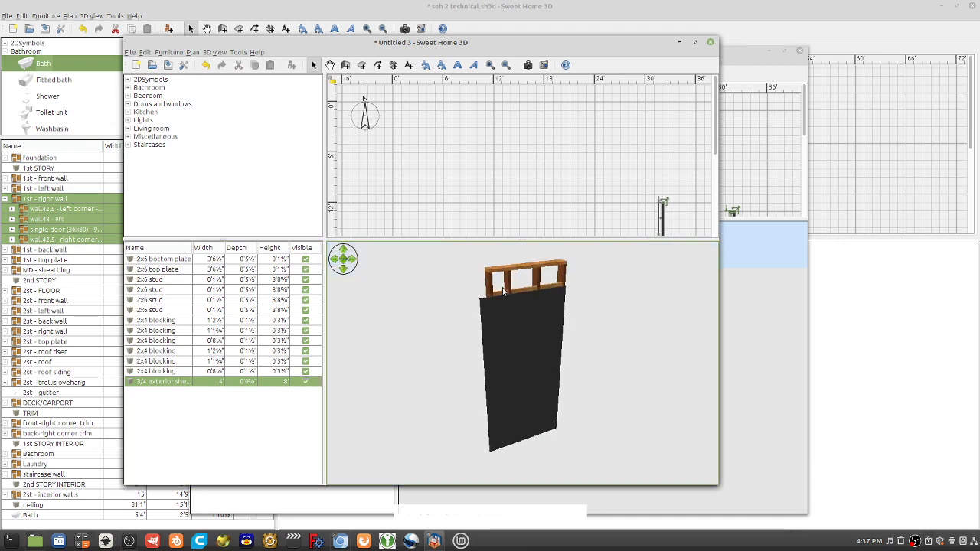
scroll(502, 287, up, 3)
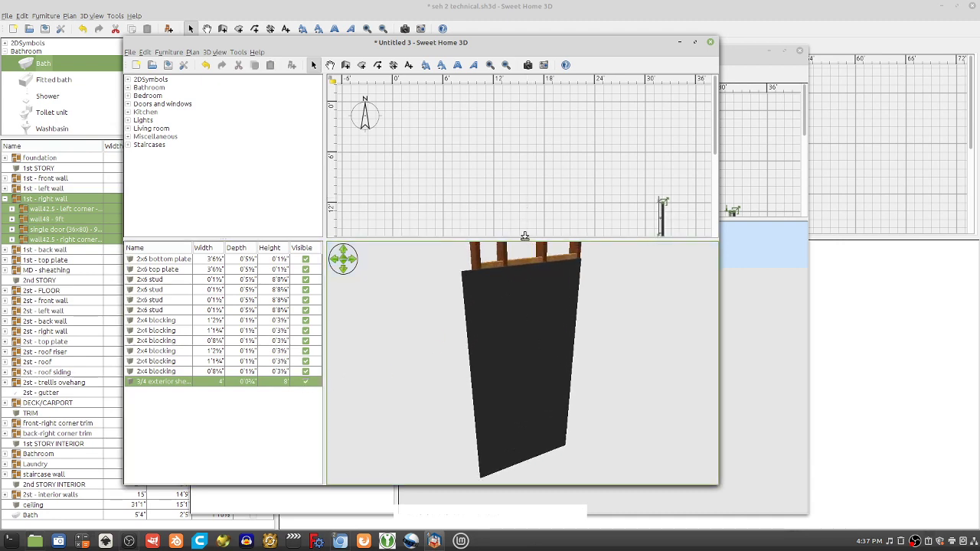
drag(525, 244, 530, 121)
click(695, 42)
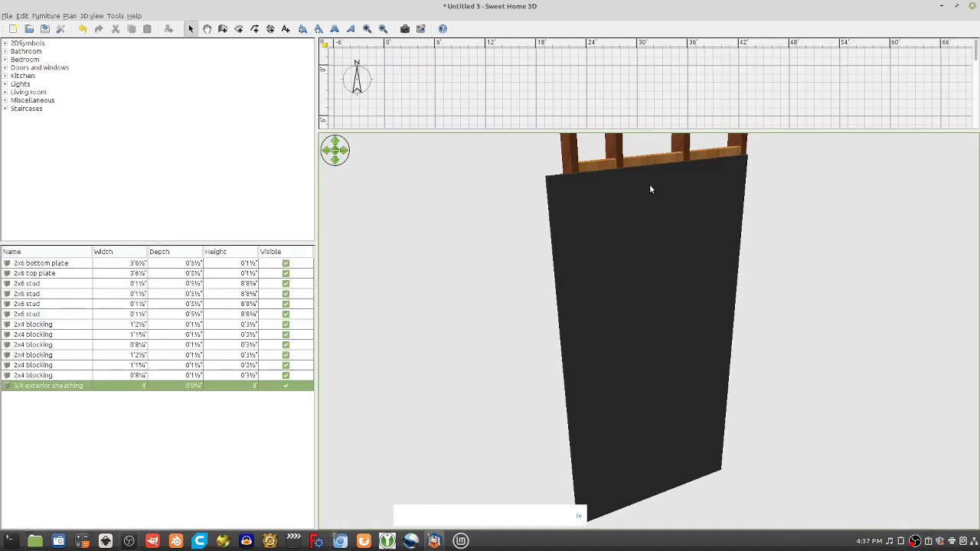
Step: Examine how the exterior sheathing sits against the frame from the front, back and both edges in 3D
drag(650, 189, 703, 224)
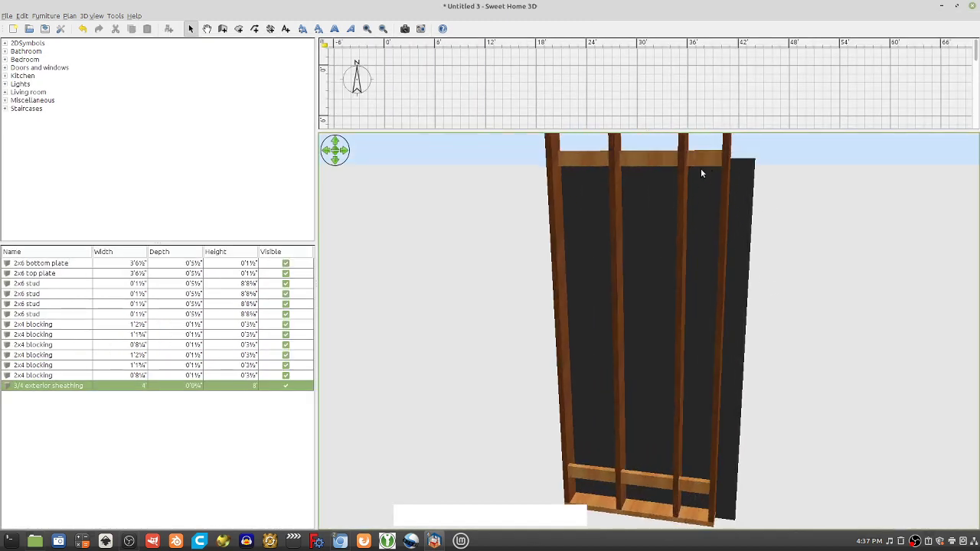
drag(700, 173, 660, 529)
drag(774, 503, 641, 507)
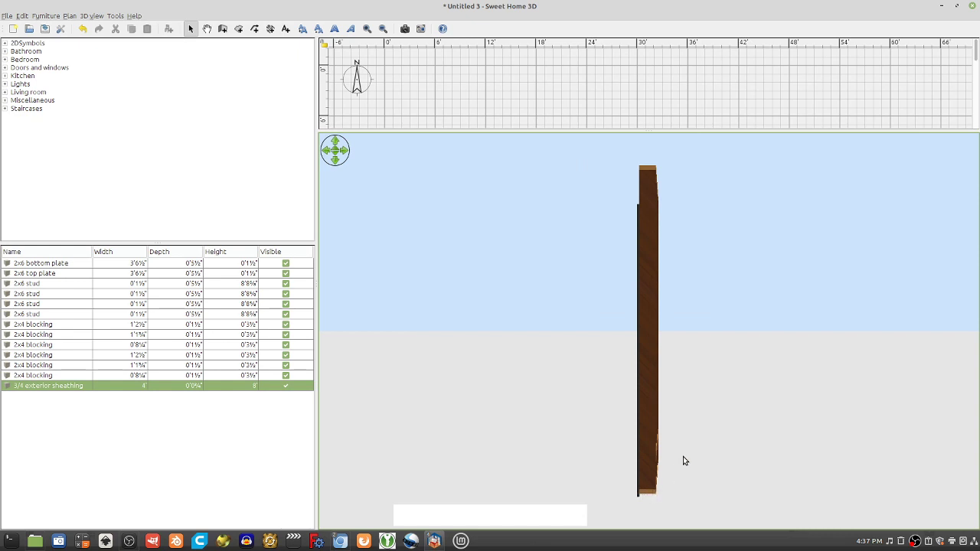
drag(684, 460, 661, 474)
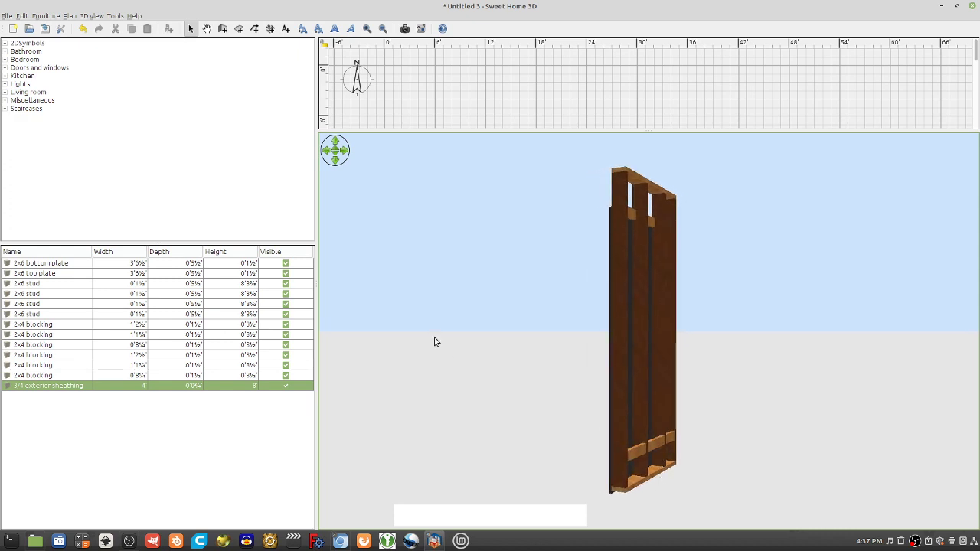
drag(681, 507, 708, 411)
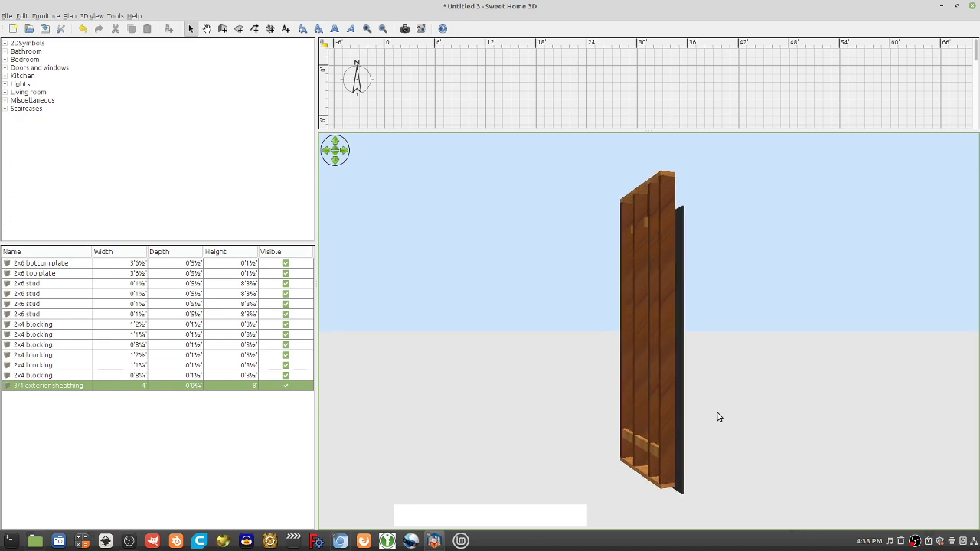
drag(733, 358, 559, 360)
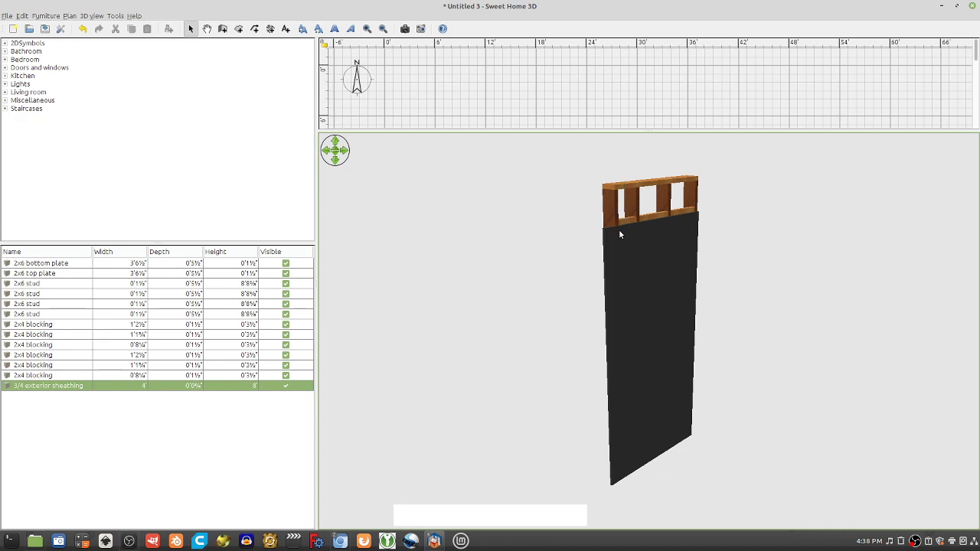
drag(620, 235, 575, 298)
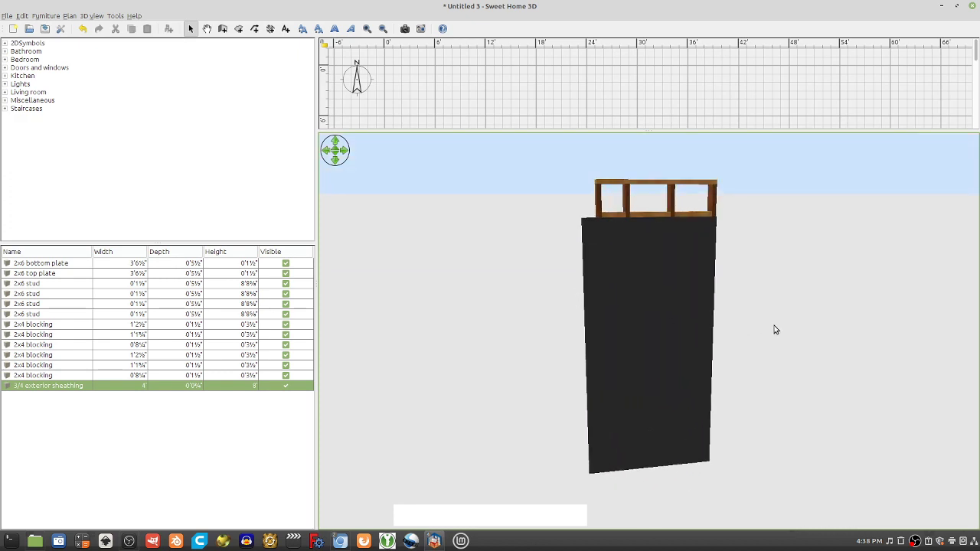
drag(775, 329, 644, 305)
drag(697, 315, 674, 186)
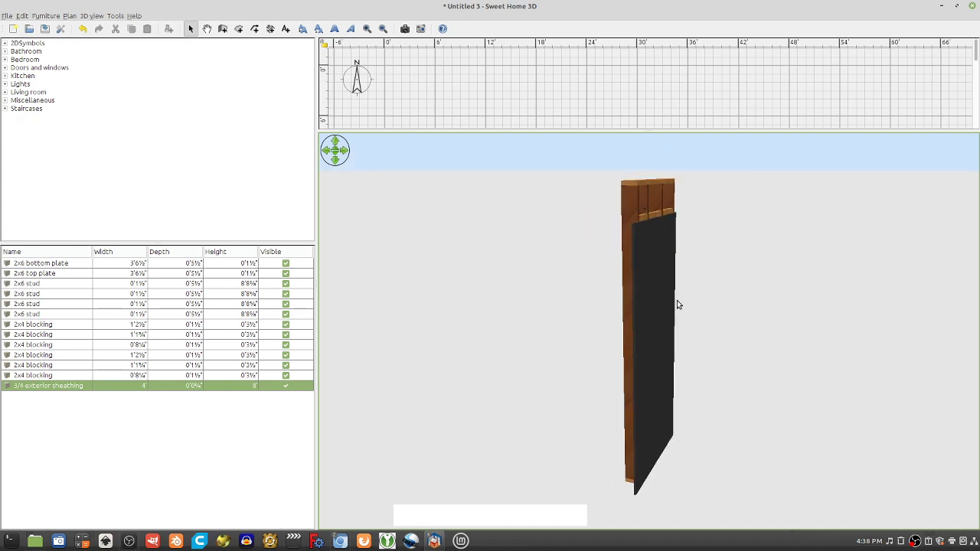
drag(677, 305, 633, 230)
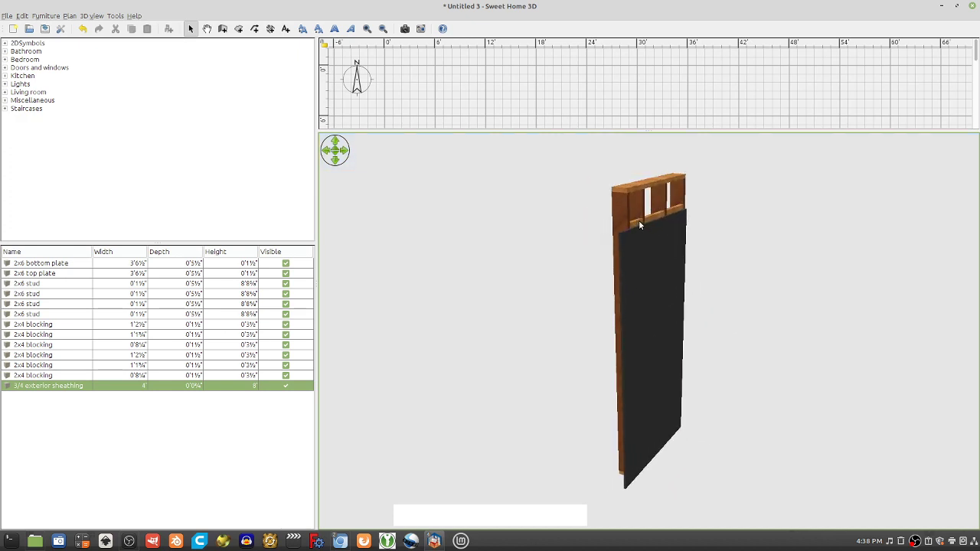
drag(672, 272, 548, 309)
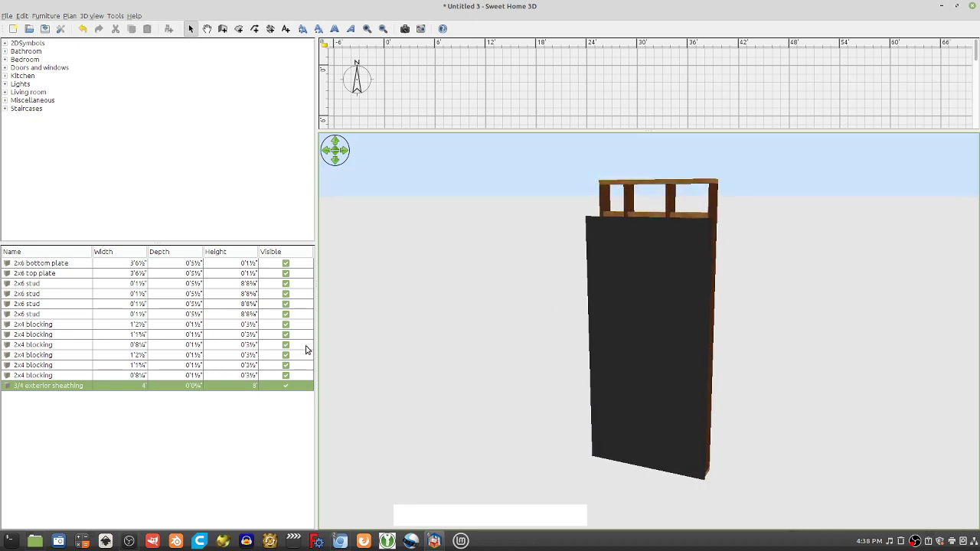
drag(536, 347, 759, 348)
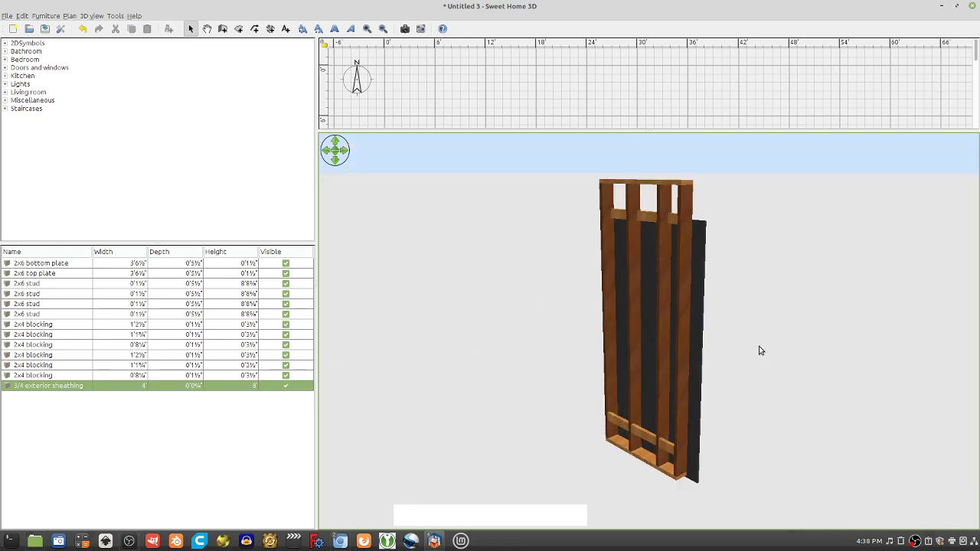
drag(598, 325, 718, 296)
drag(661, 355, 674, 329)
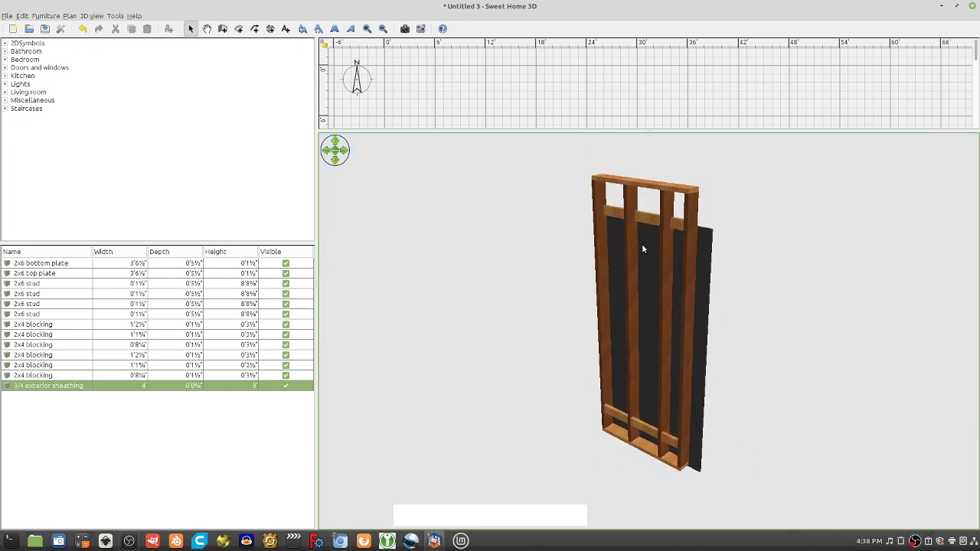
Step: Close the untitled single-wall home without saving its changes
click(962, 6)
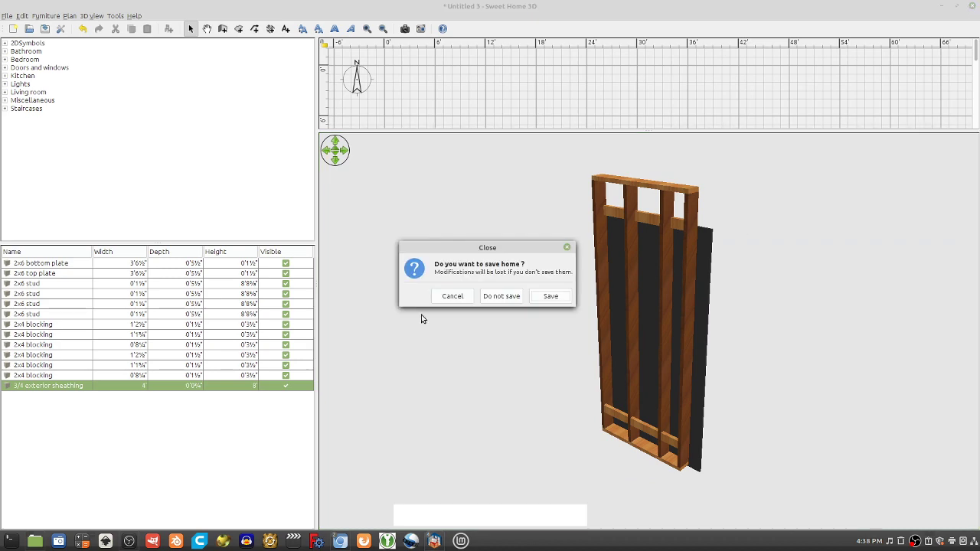
click(494, 296)
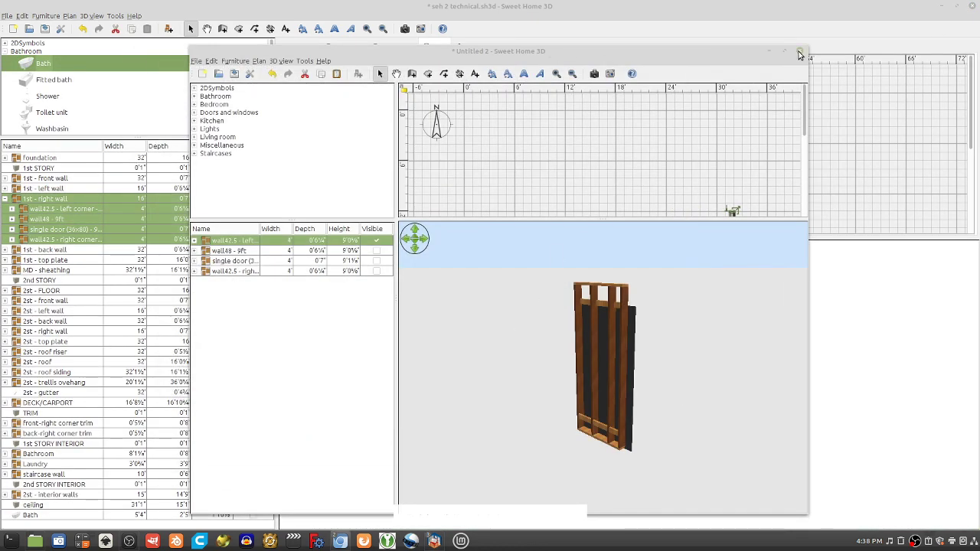
Step: Switch to the Wall Module Build Cheatsheets presentation in Chromium and examine the cut list on the Wall Module 1 slide
mouse_move(339, 545)
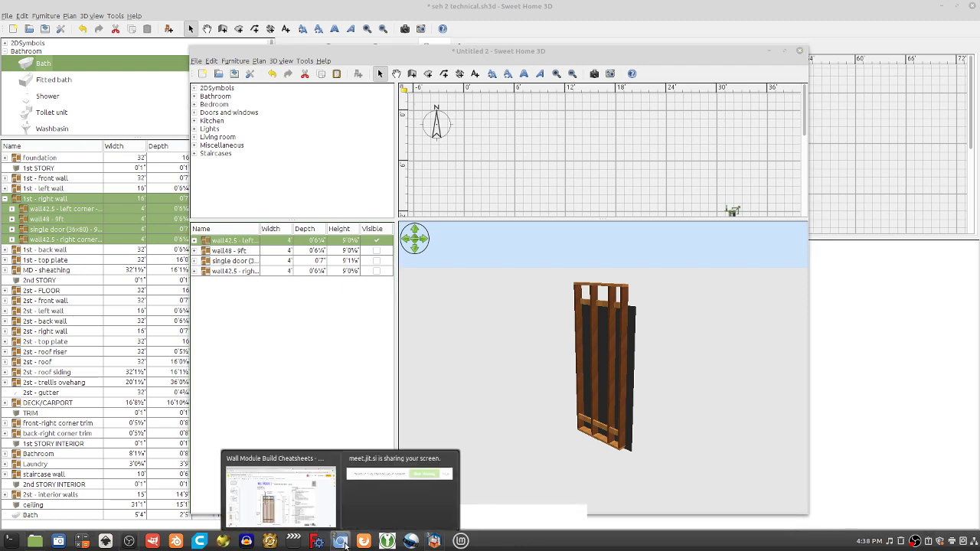
click(298, 507)
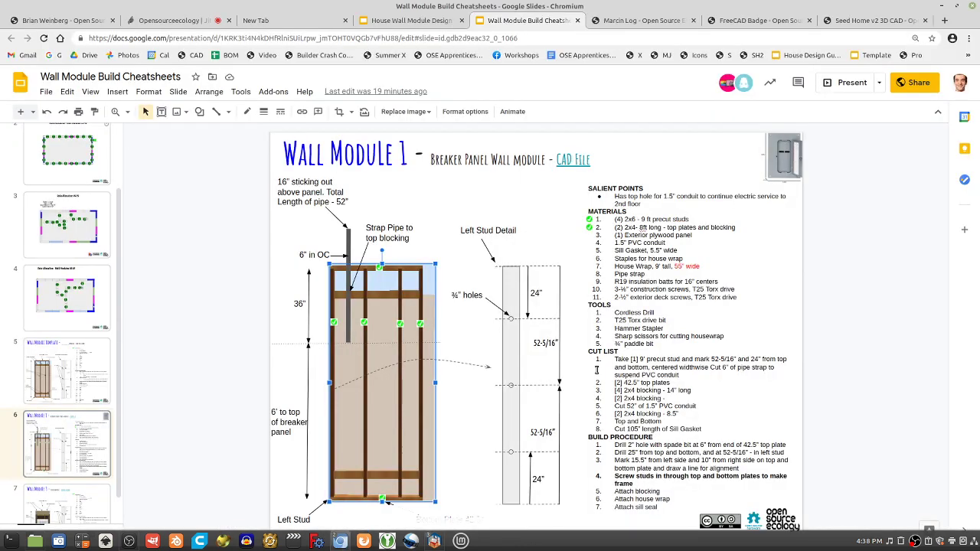
drag(590, 352, 605, 361)
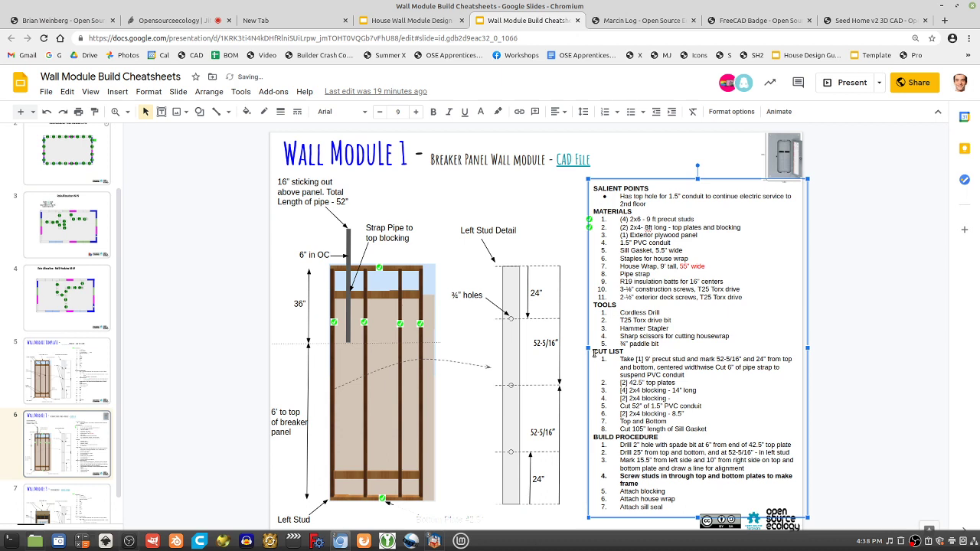
click(633, 380)
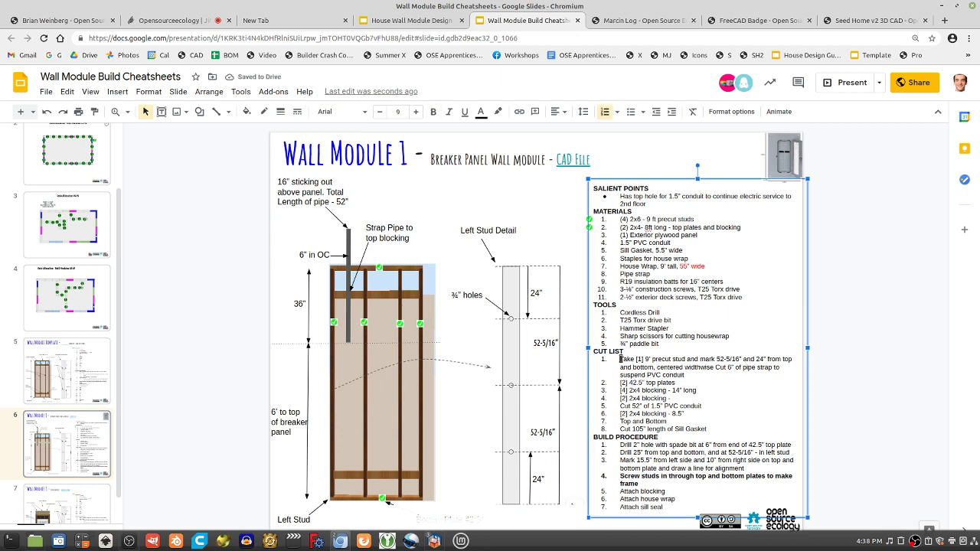
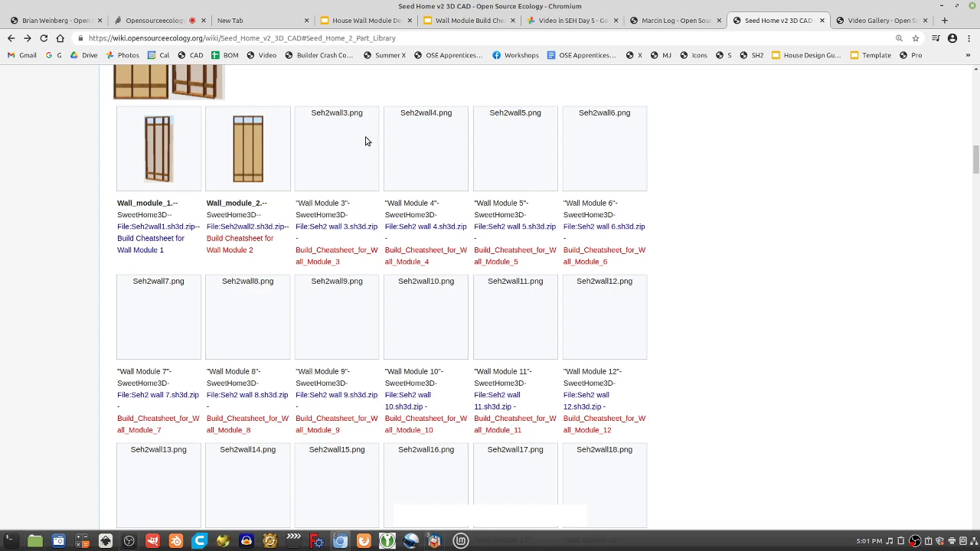
Step: Look through the numbered wall module gallery in the Seed Home 2 Part Library of the Seed Home v2 3D CAD wiki page
scroll(306, 324, down, 15)
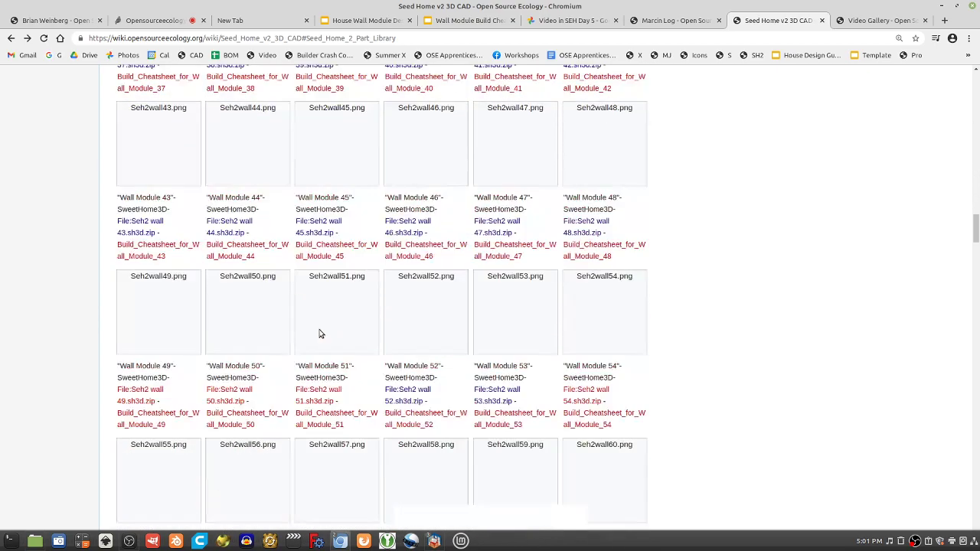
scroll(321, 334, down, 3)
scroll(474, 451, up, 9)
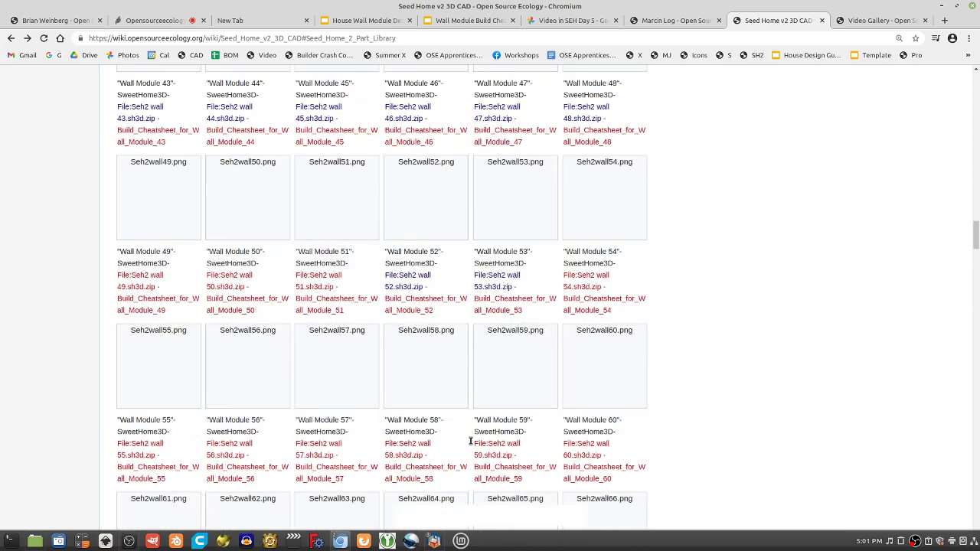
scroll(470, 441, up, 15)
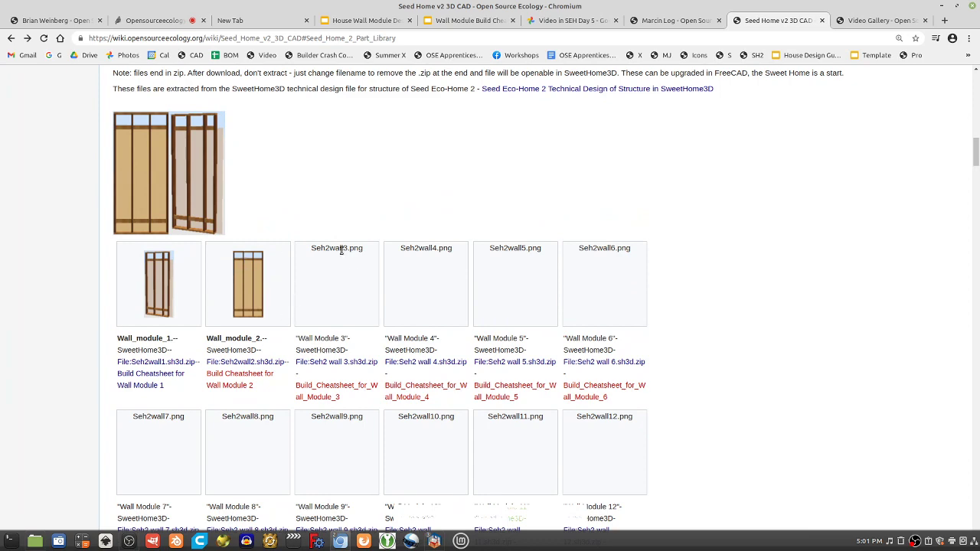
scroll(306, 267, up, 3)
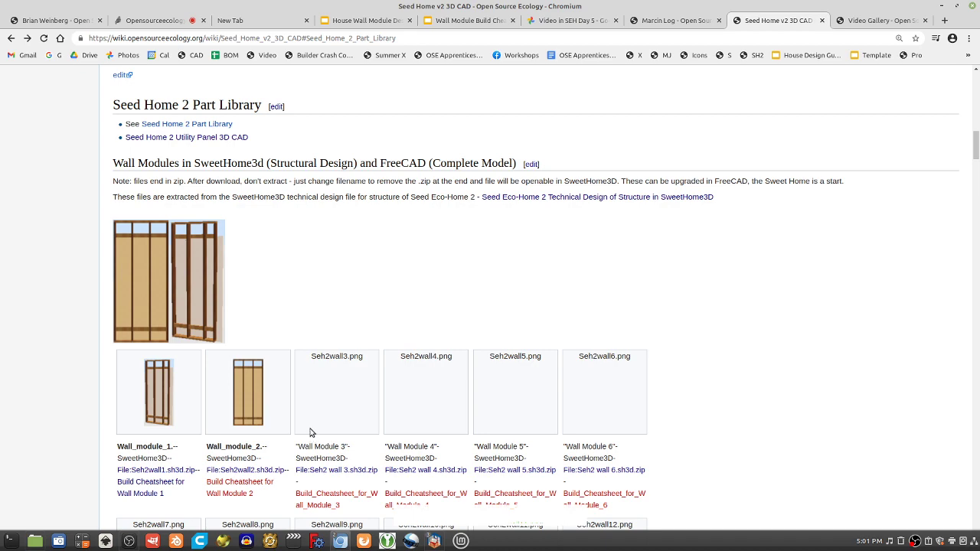
Step: Add [[File:seh2wall3.png|100px]] before the seh2wall2.png image above the gallery in the Wall Modules wiki section and save the edit
click(530, 163)
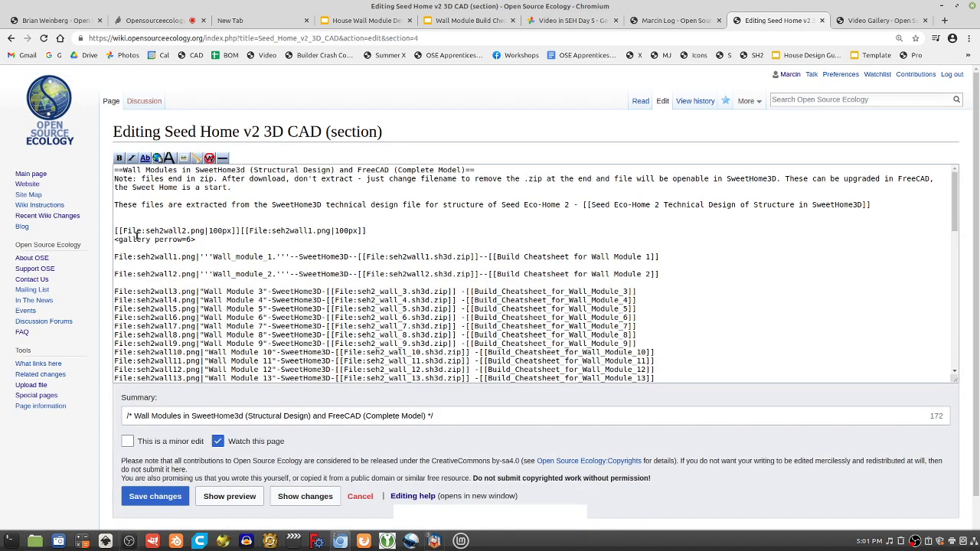
drag(113, 231, 238, 233)
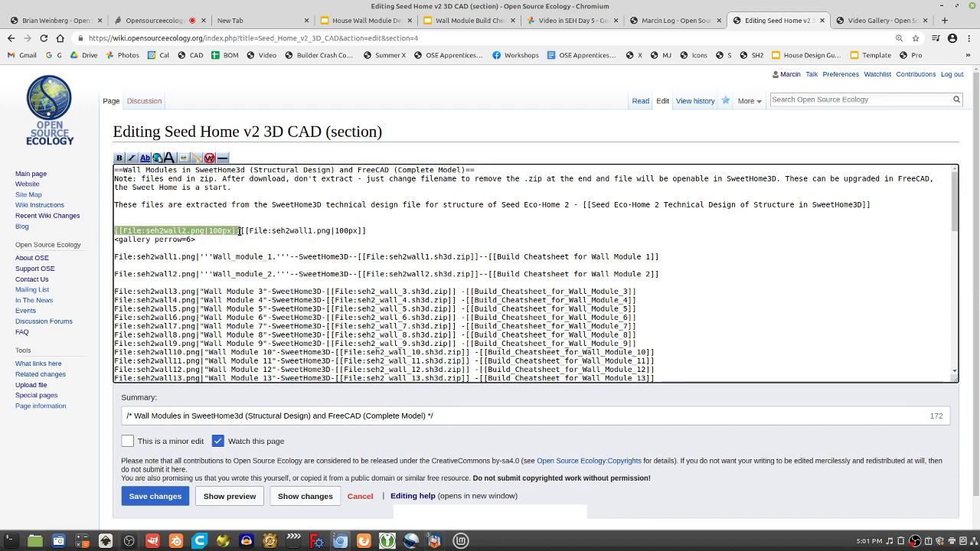
drag(119, 228, 111, 236)
key(ctrl+c)
click(115, 231)
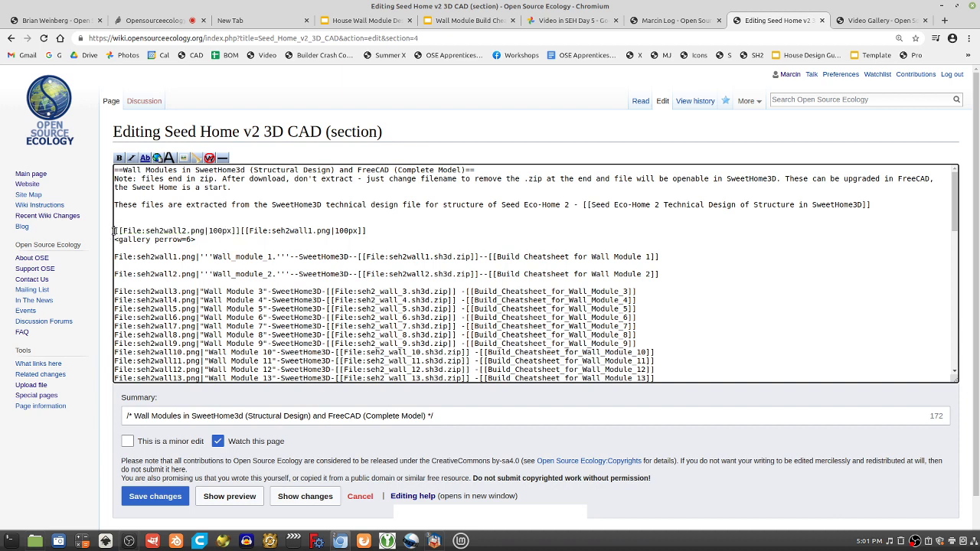
key(ctrl+v)
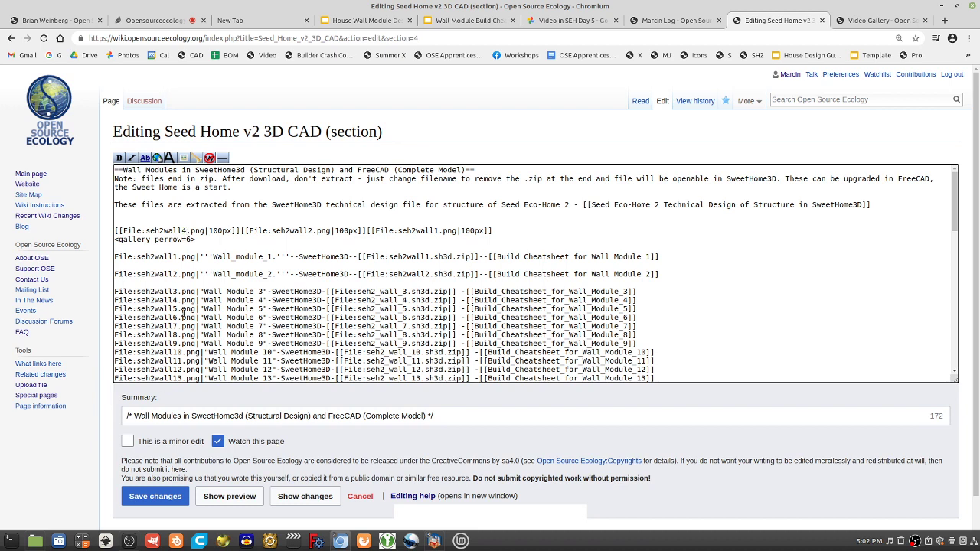
key(BackSpace)
text(3)
click(149, 496)
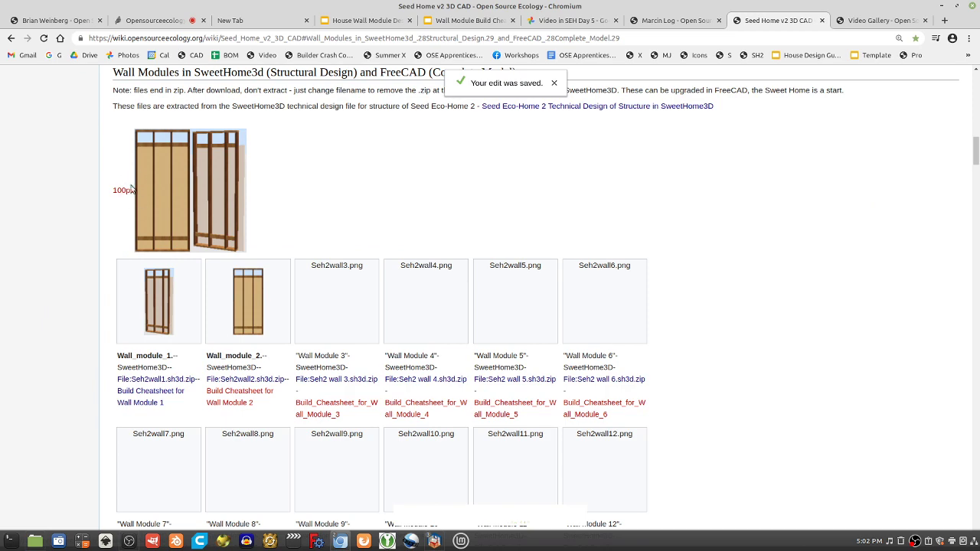
Step: View the upload form for the missing Seh2wall3.png image, return to the wiki page and highlight the Seh2wall3.png gallery placeholder
click(123, 191)
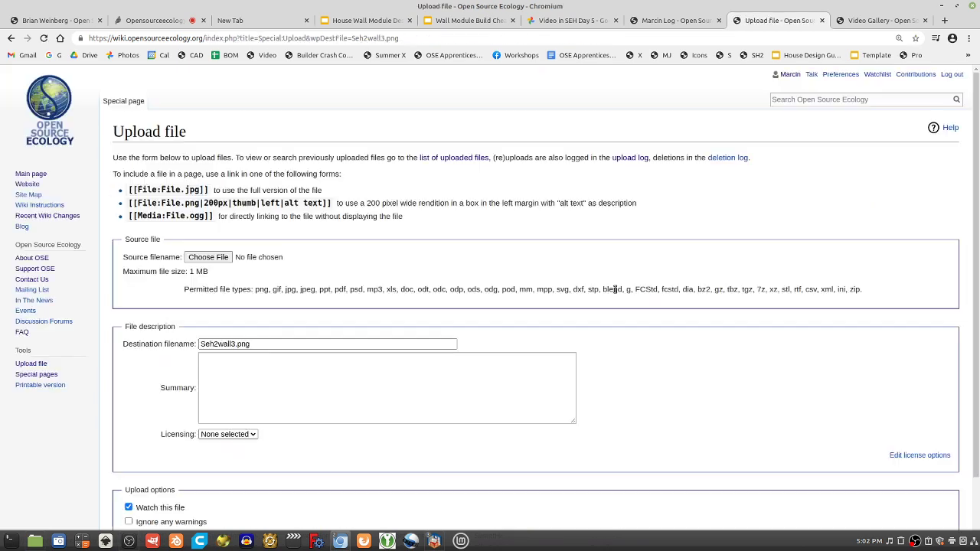
click(11, 37)
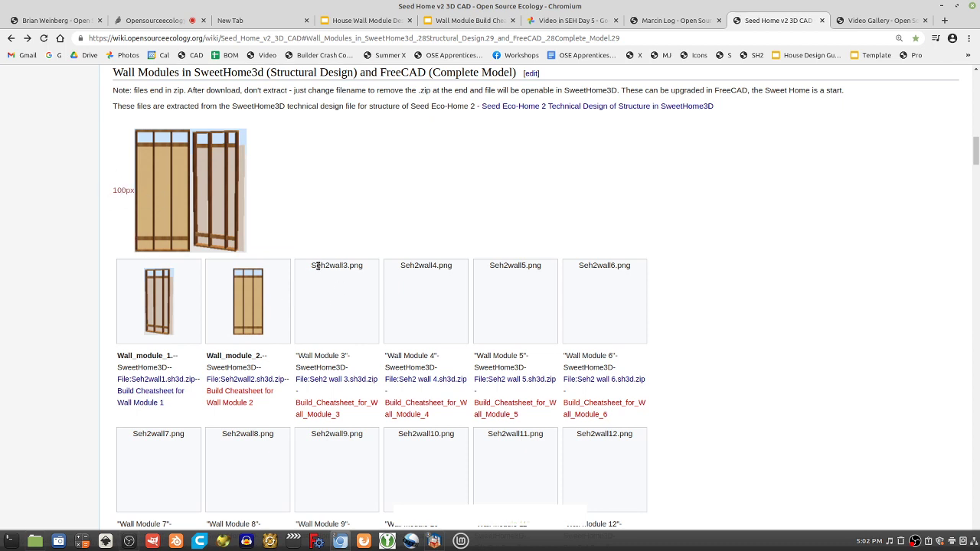
drag(312, 266, 361, 267)
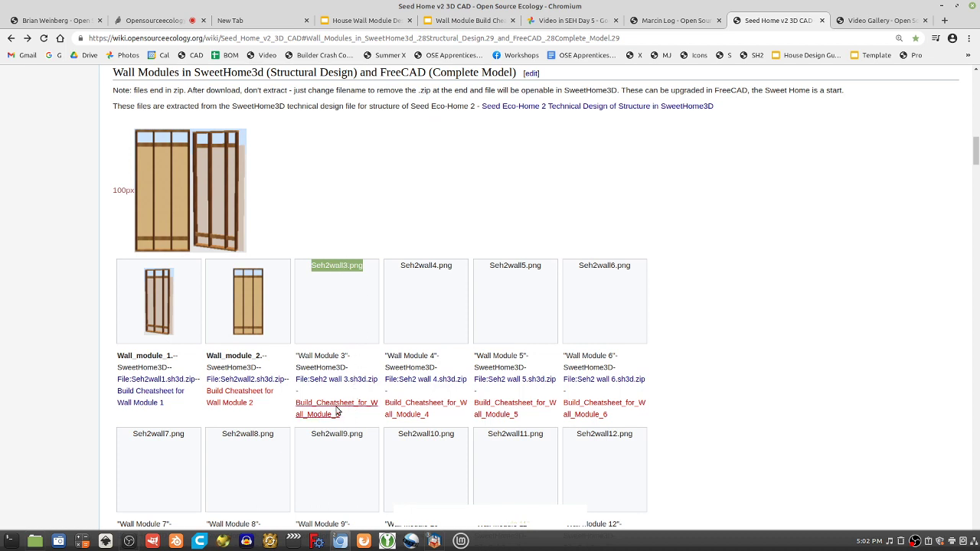
Step: View the uncreated Build Cheatsheet for Wall Module 2 page and the Wall Module Template slide, and return to the wall module gallery
click(230, 393)
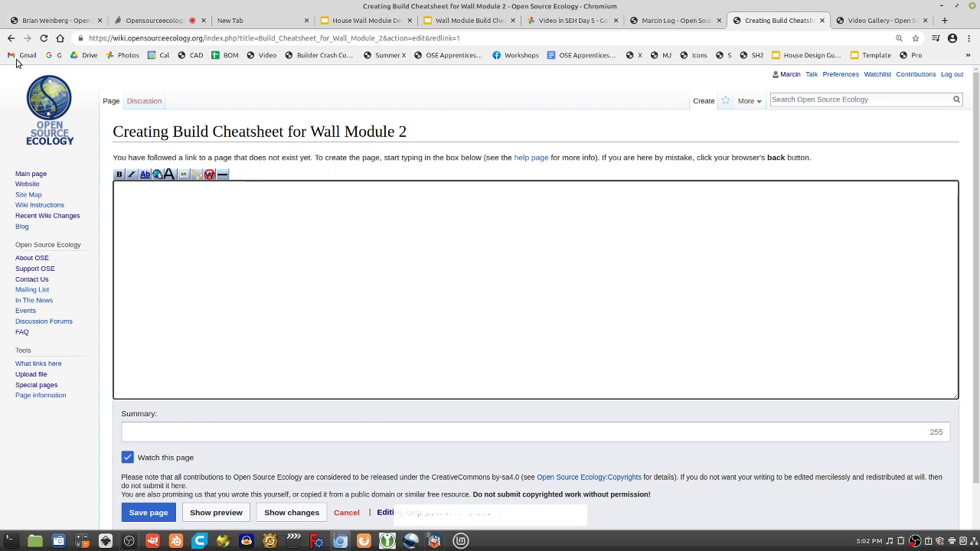
click(456, 23)
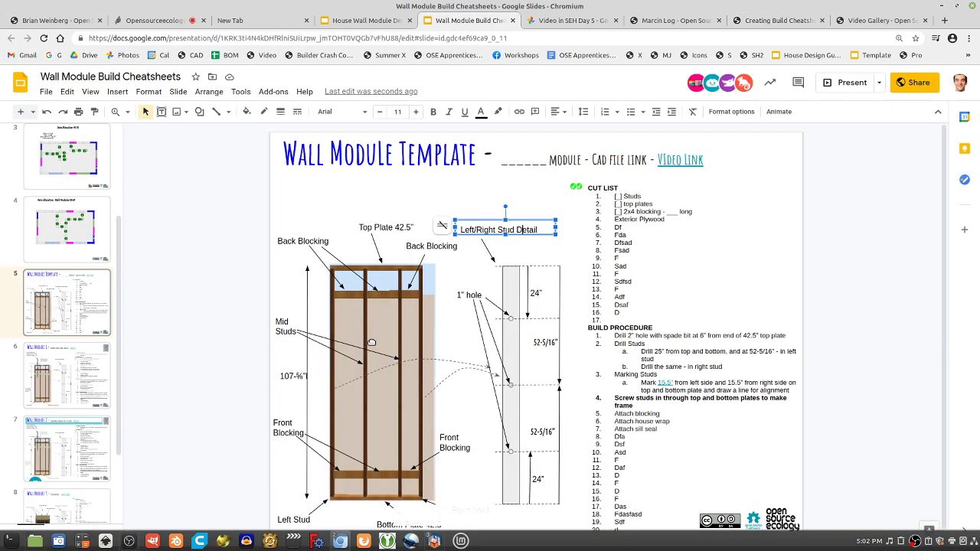
click(683, 22)
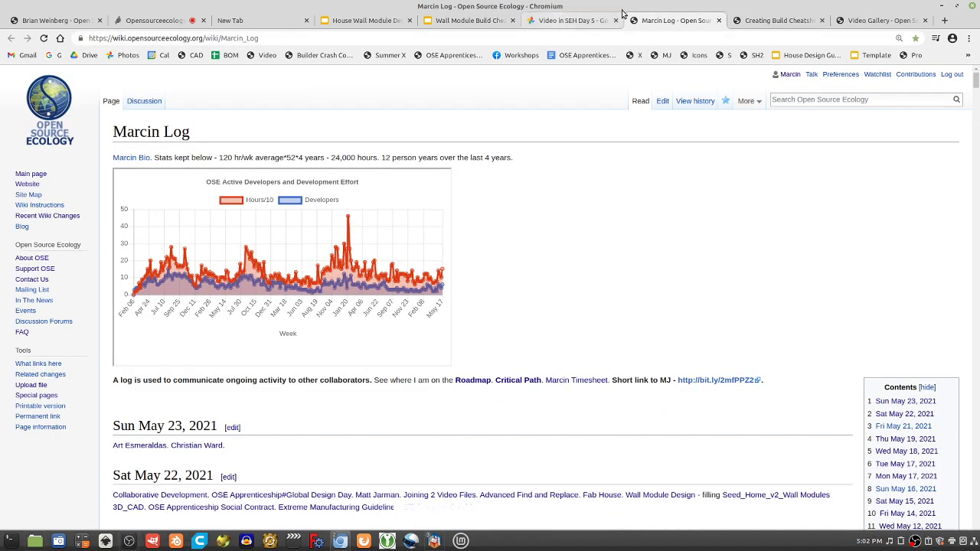
click(777, 20)
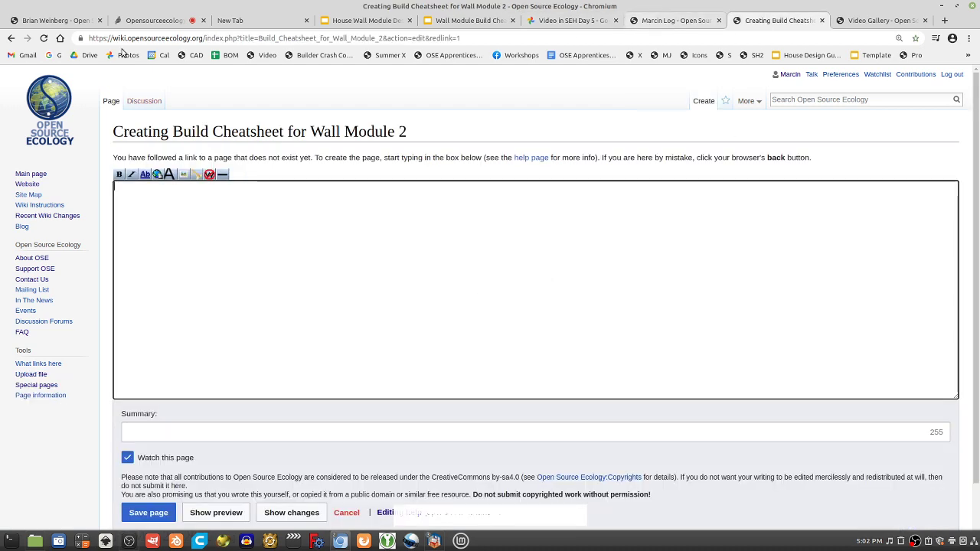
click(11, 38)
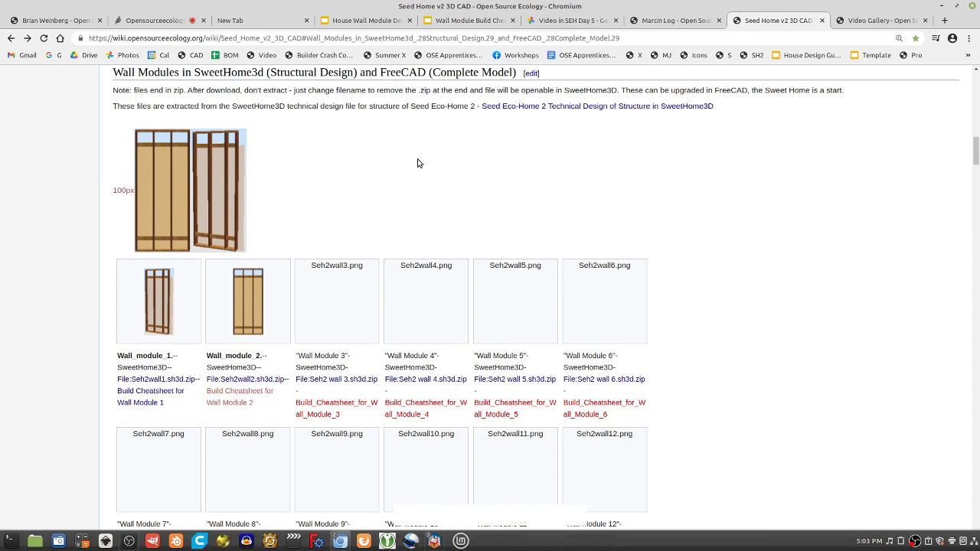
Step: In the Jitsi meeting, hide the sharing notice, stop the current screen share and restart it with Screen 2
click(164, 21)
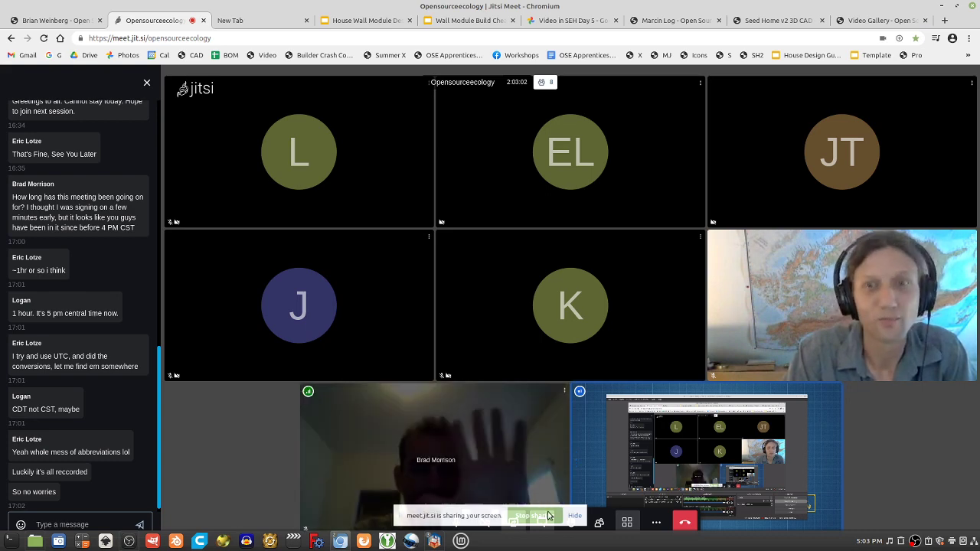
click(575, 515)
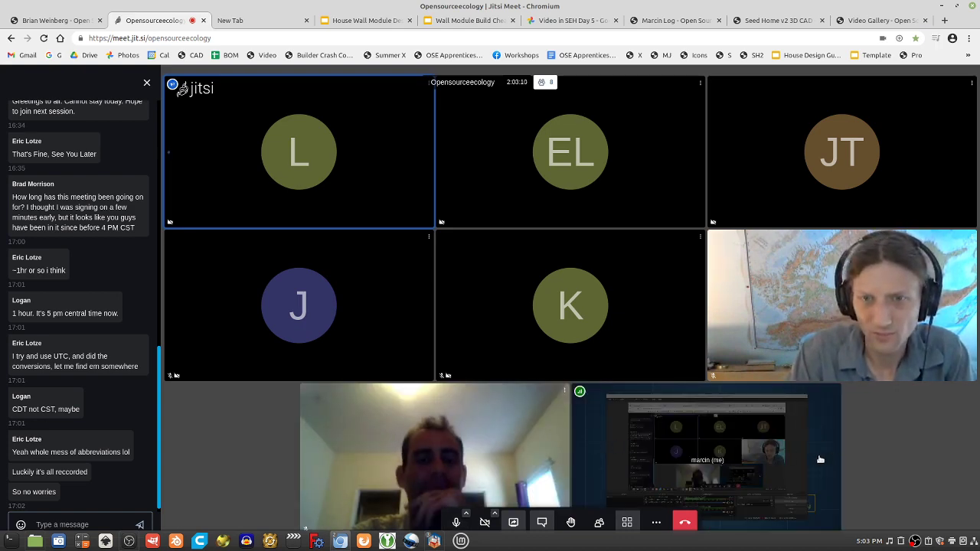
click(513, 522)
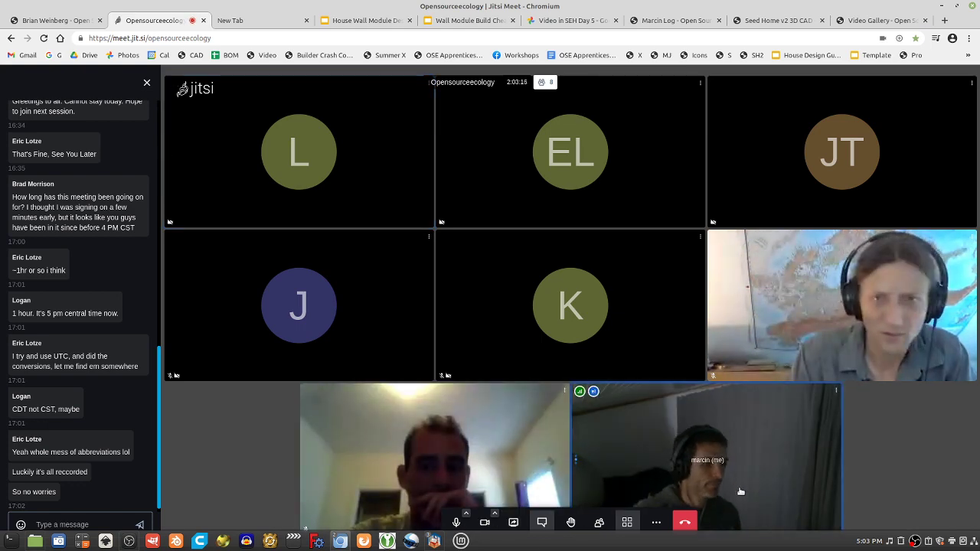
click(514, 522)
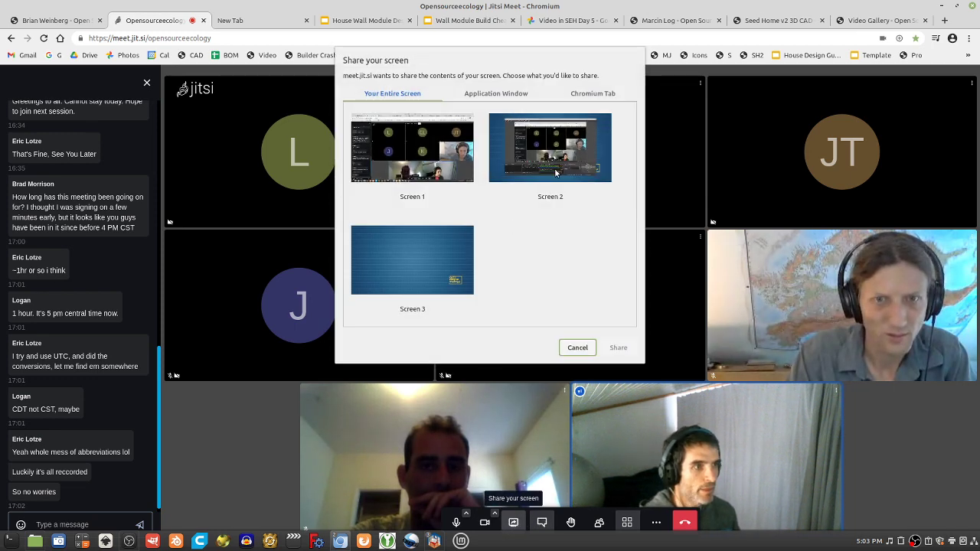
click(617, 347)
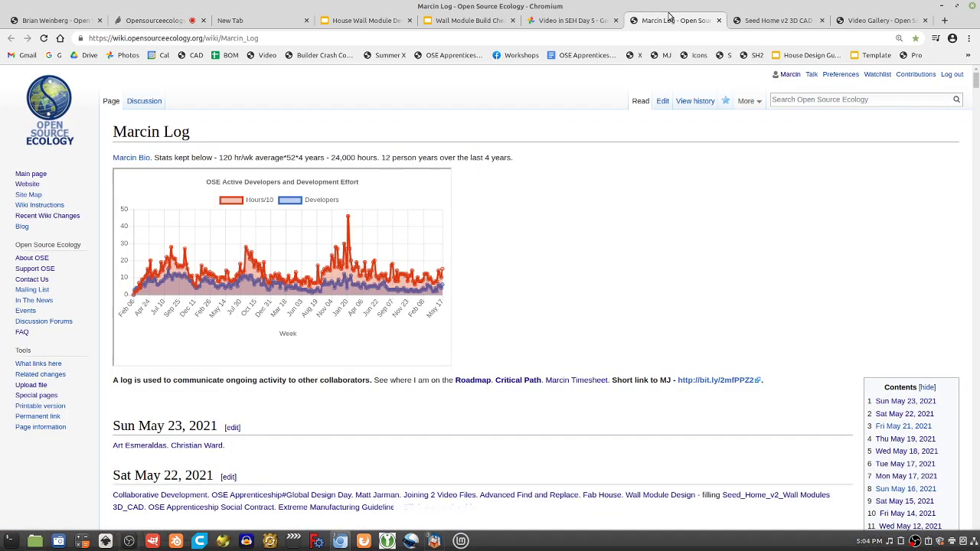
Step: Open the Seed Eco-Home wiki page in place of the personal log page and clear the browser address
click(669, 17)
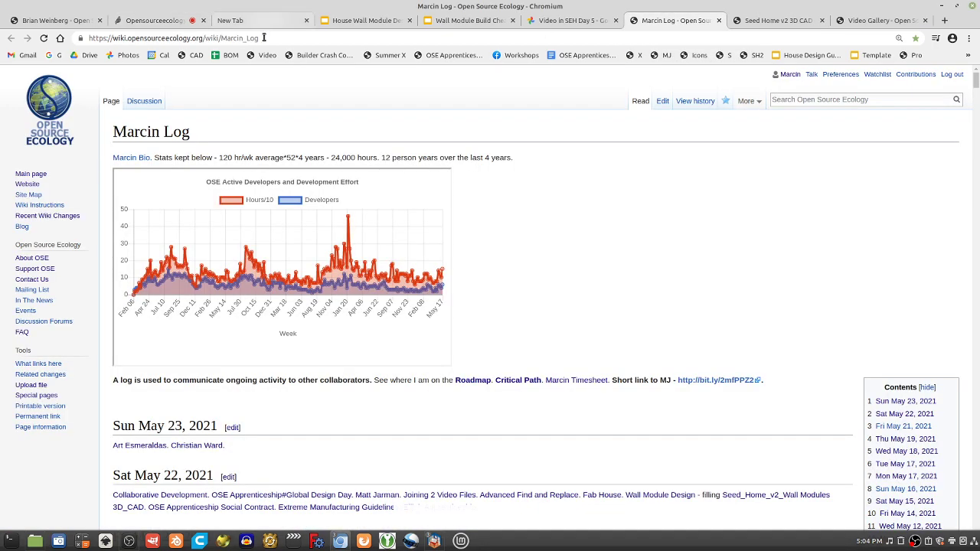
drag(222, 38, 359, 42)
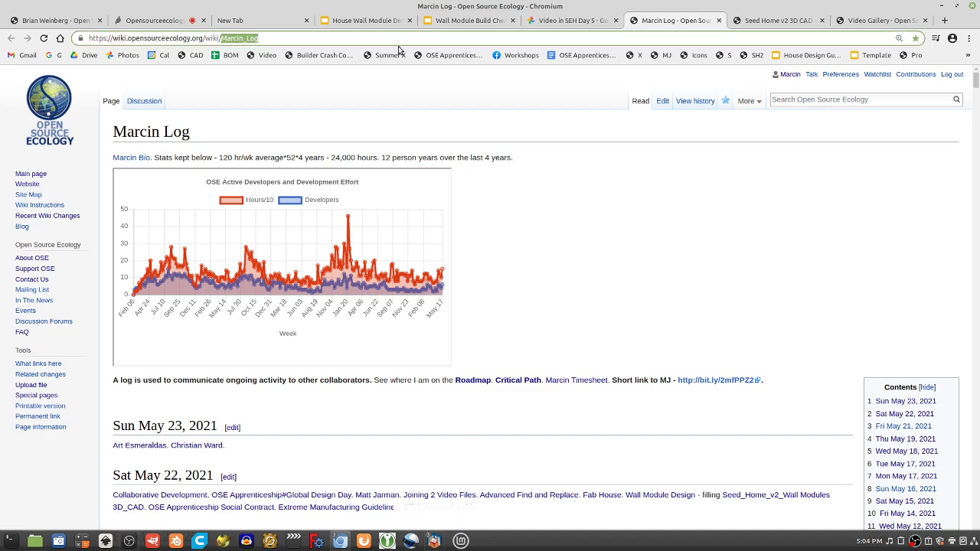
text(Seed E)
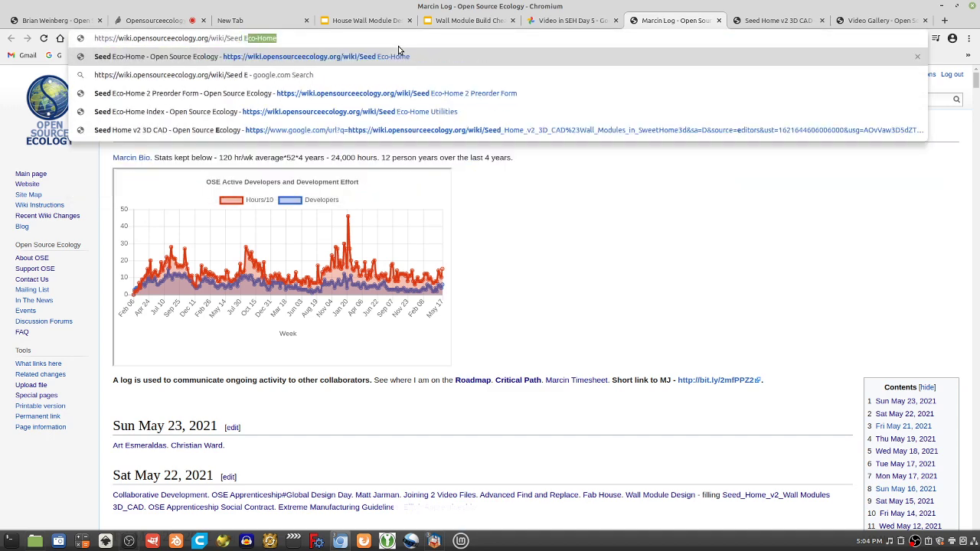
text(co)
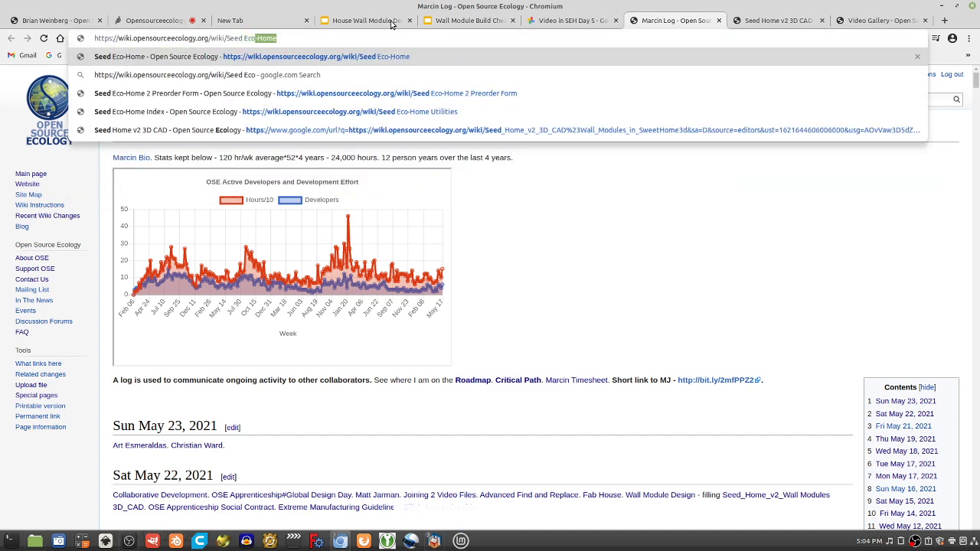
key(Return)
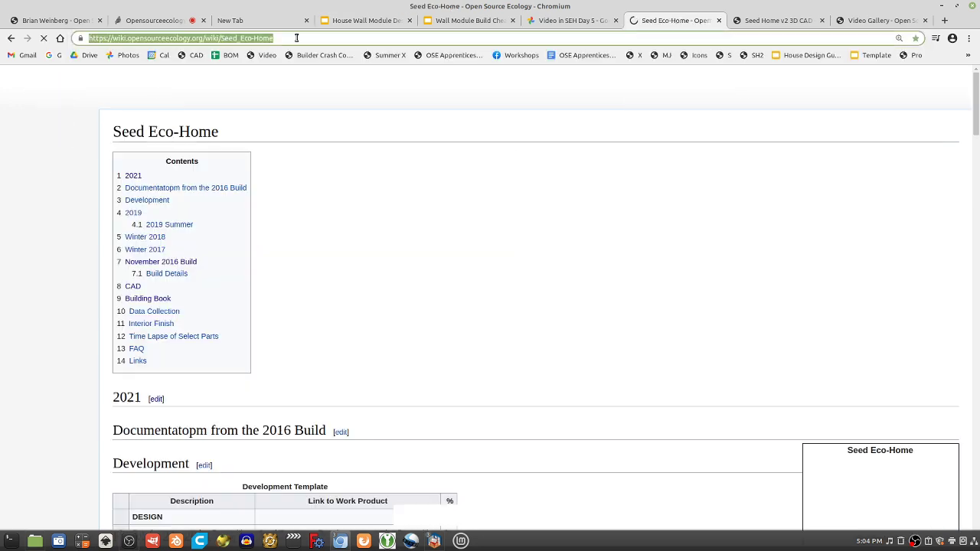
click(291, 37)
key(BackSpace)
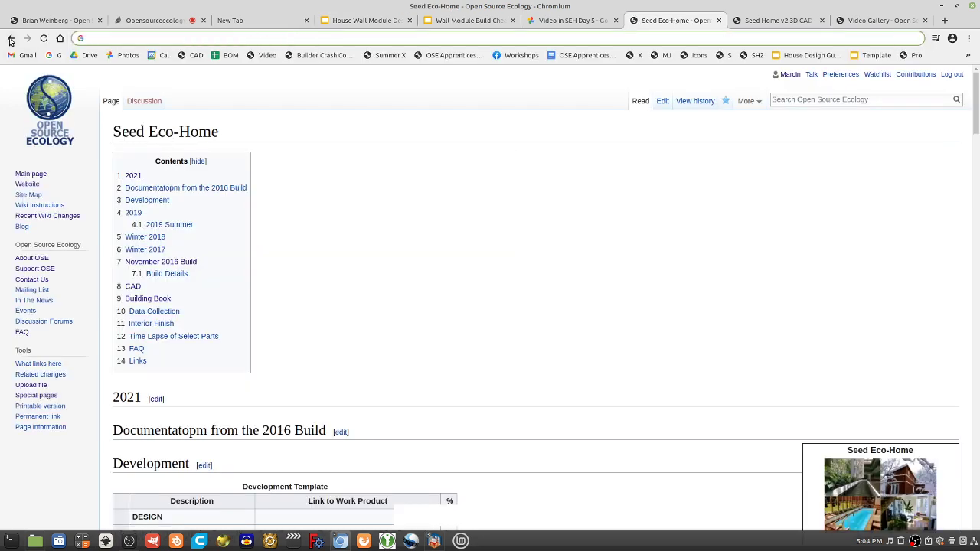
Step: Open the Seed_Eco-Home 2 wiki address, follow its redirect to Seed Home v2 and view the Development table
click(43, 37)
click(257, 38)
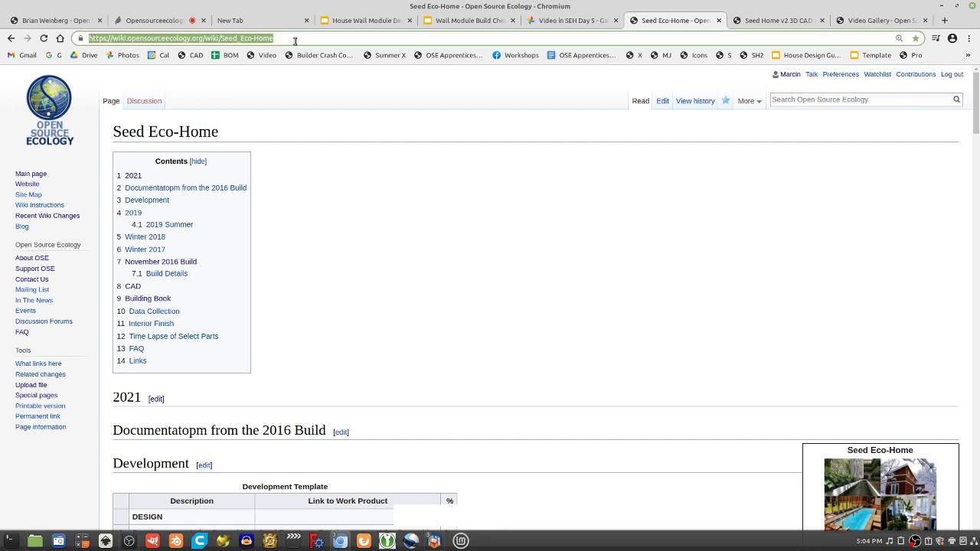
click(285, 39)
text(2)
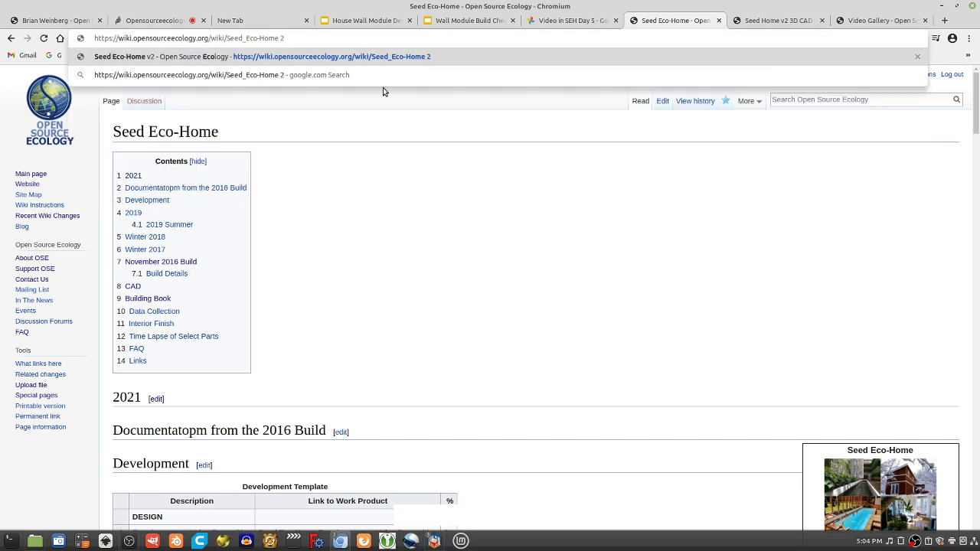
key(Return)
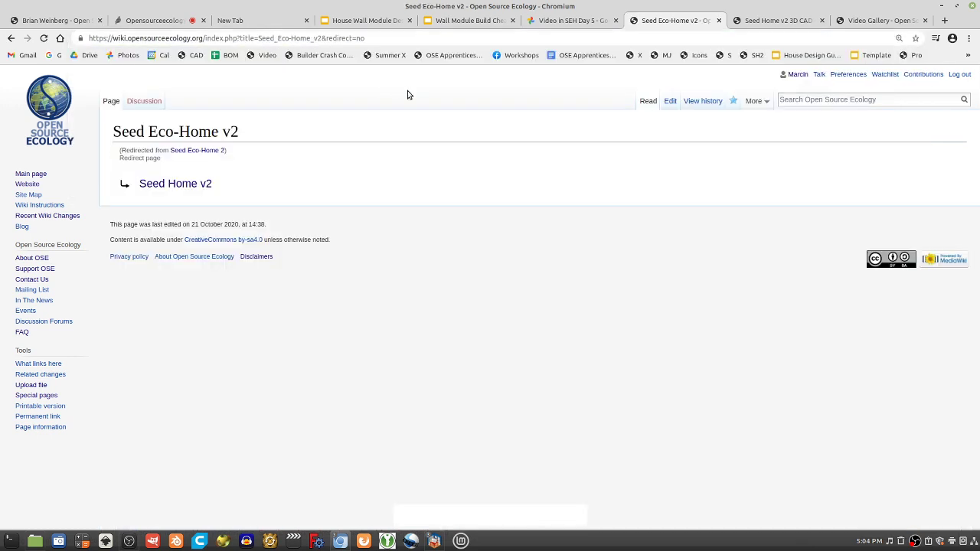
click(205, 185)
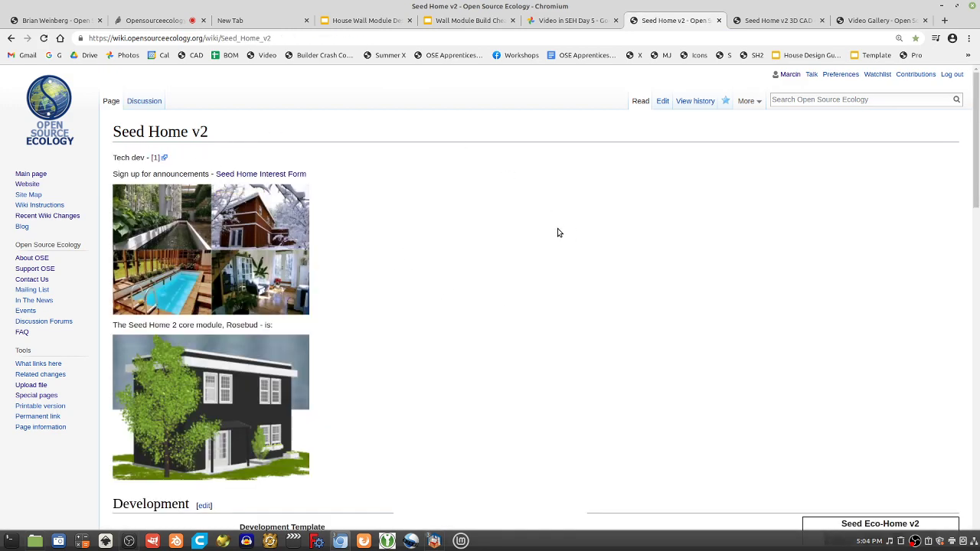
scroll(557, 232, down, 3)
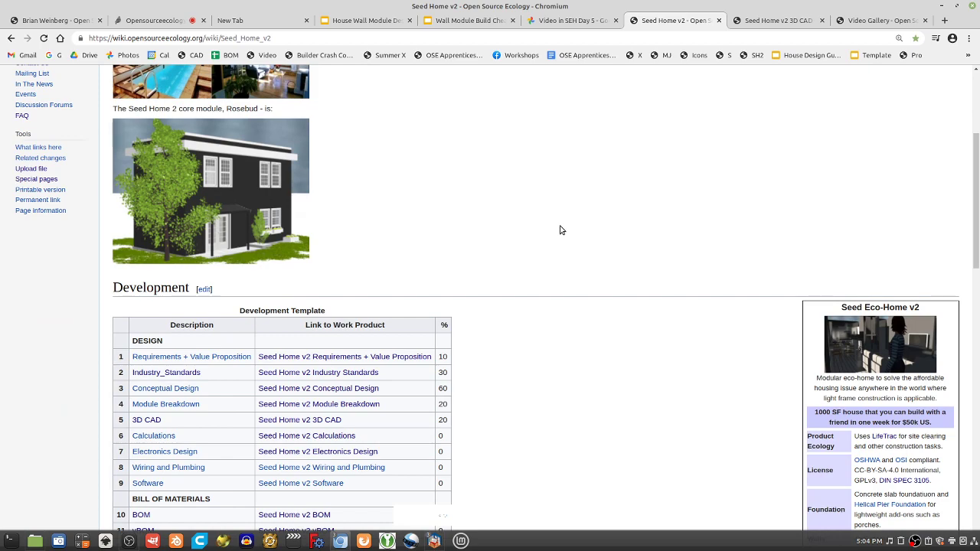
scroll(560, 230, down, 2)
scroll(560, 256, up, 1)
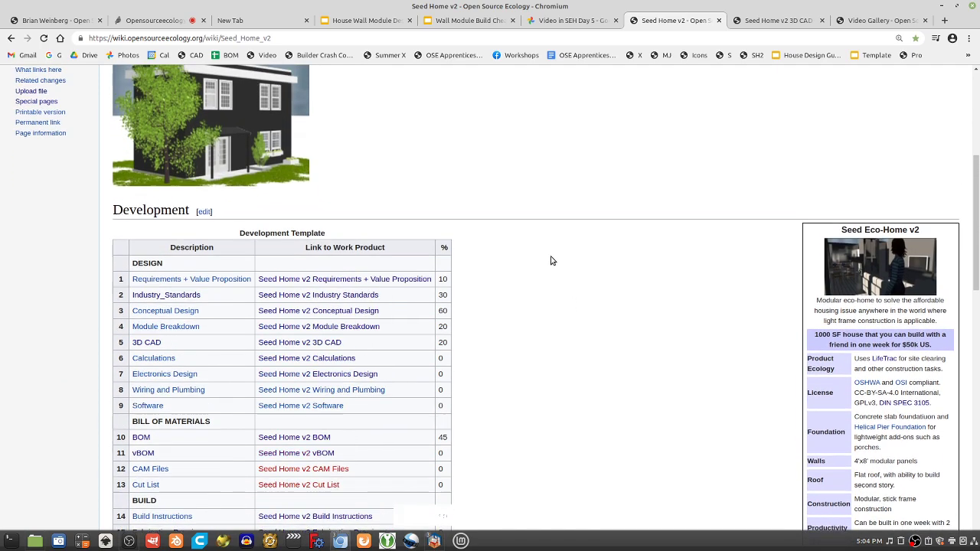
scroll(553, 262, up, 1)
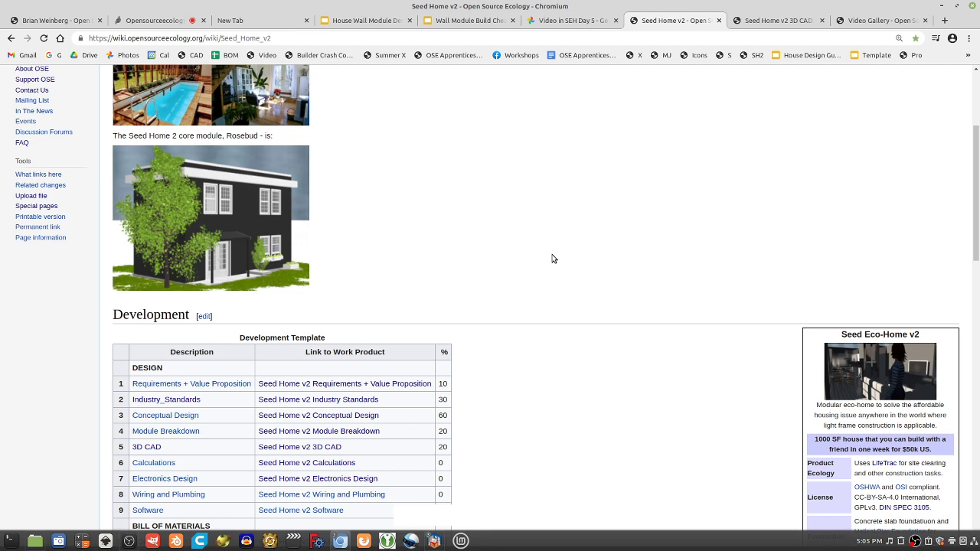
Step: Highlight the page name in the wiki address and replace it with GVCS to open the Global Village Construction Set page
drag(221, 38, 261, 39)
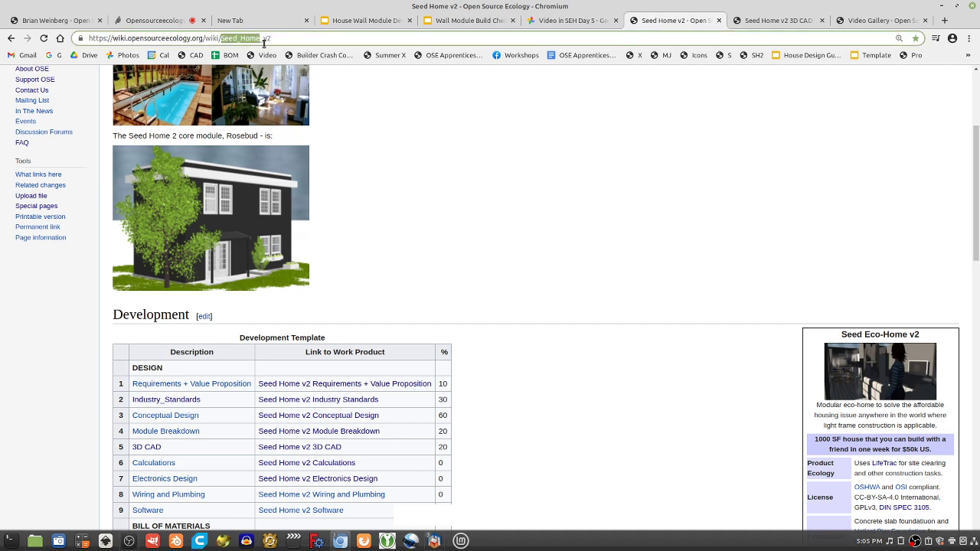
click(222, 41)
drag(222, 40, 281, 33)
text(GVSC)
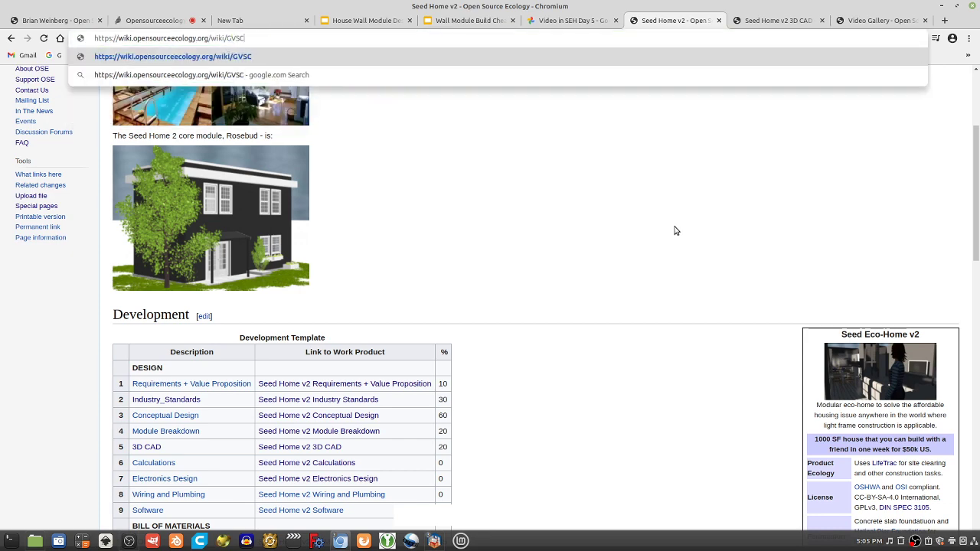
key(BackSpace)
key(BackSpace)
text(CS)
key(Return)
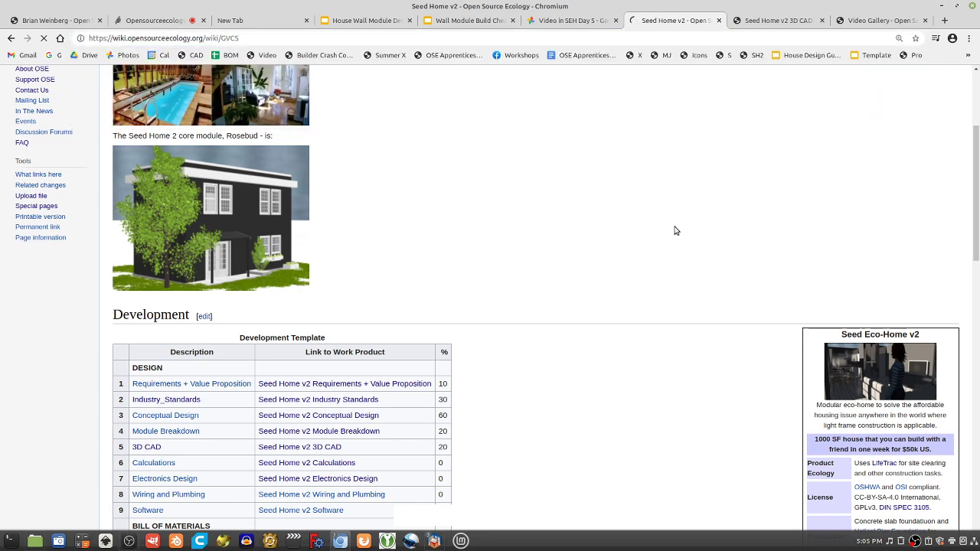
Step: Look through the Global Village Construction Set page, open GVCS List from See Also and view its machine lists and links
scroll(313, 393, down, 3)
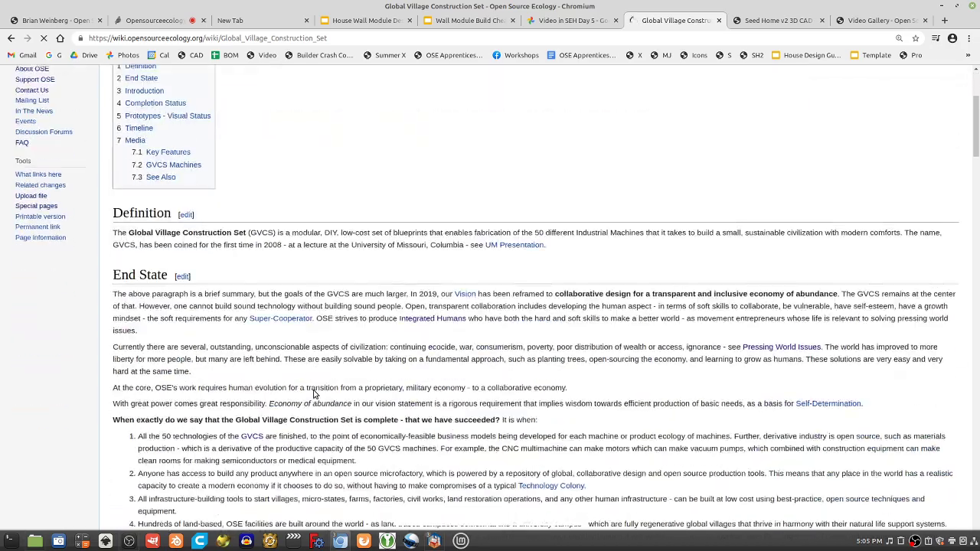
scroll(313, 394, down, 10)
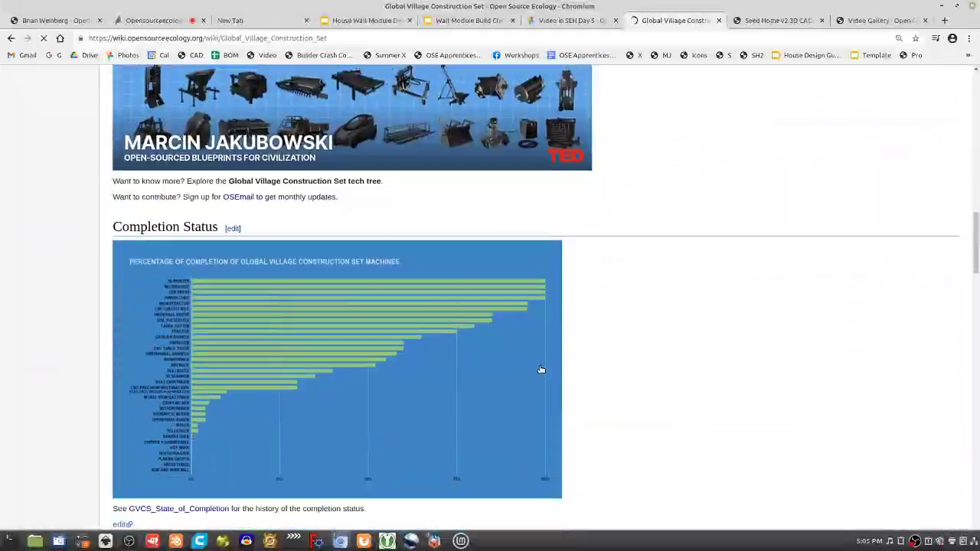
scroll(541, 369, down, 15)
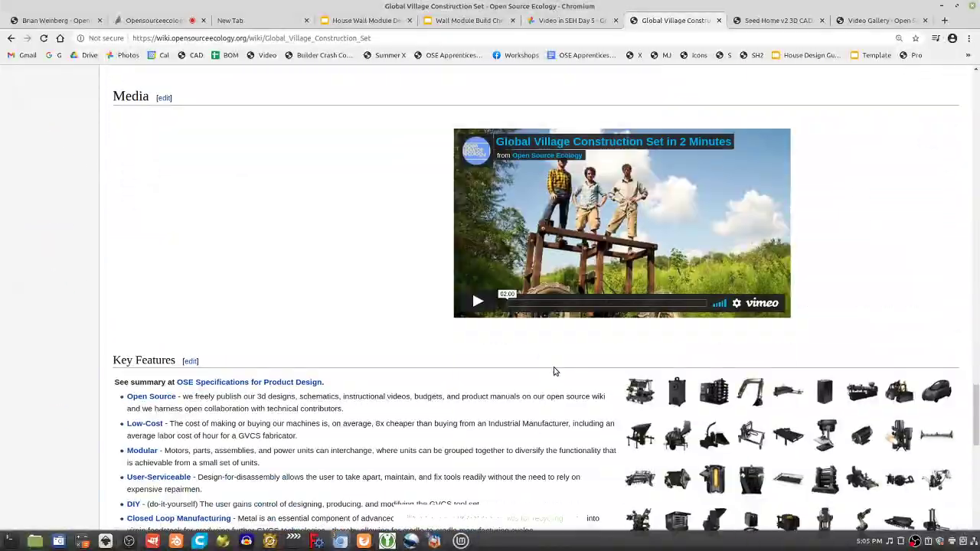
scroll(555, 370, down, 10)
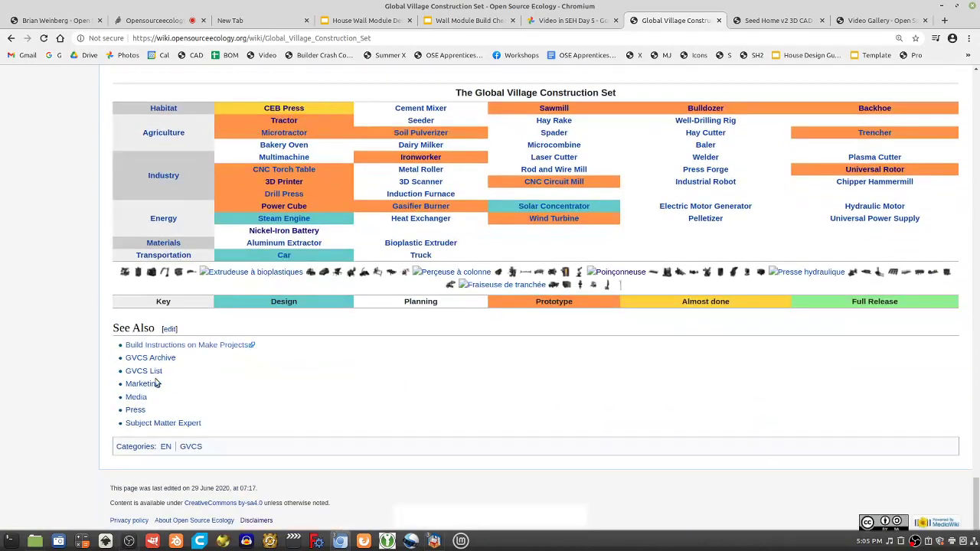
click(131, 371)
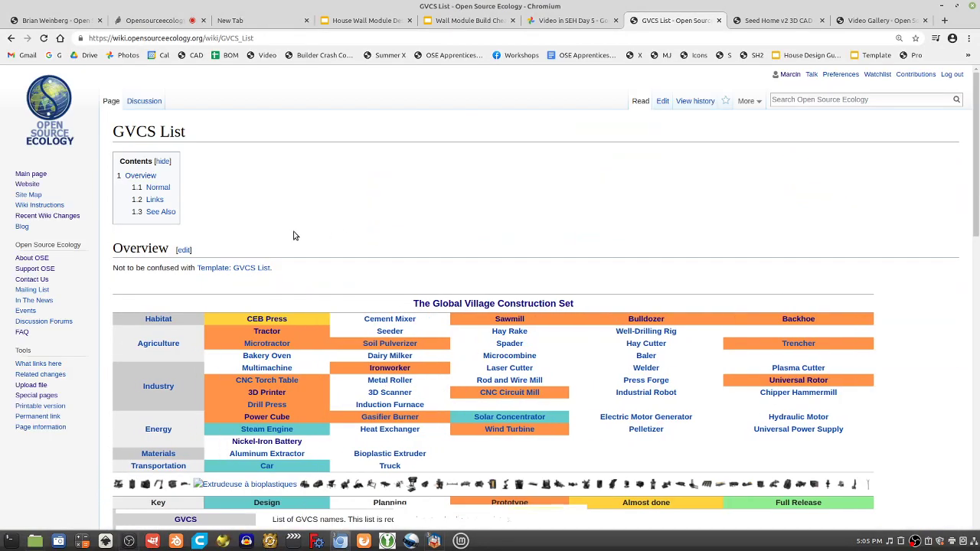
scroll(291, 253, down, 8)
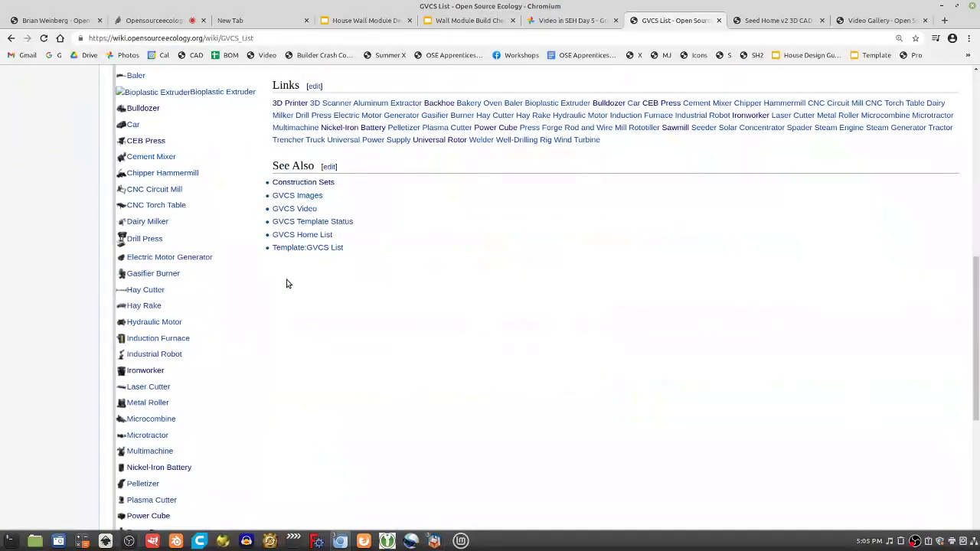
scroll(337, 292, up, 1)
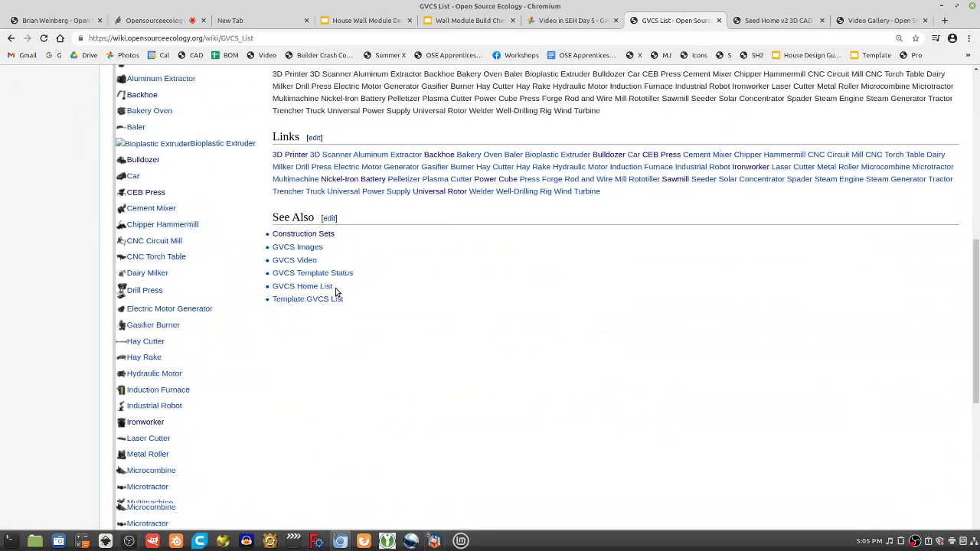
scroll(337, 291, up, 2)
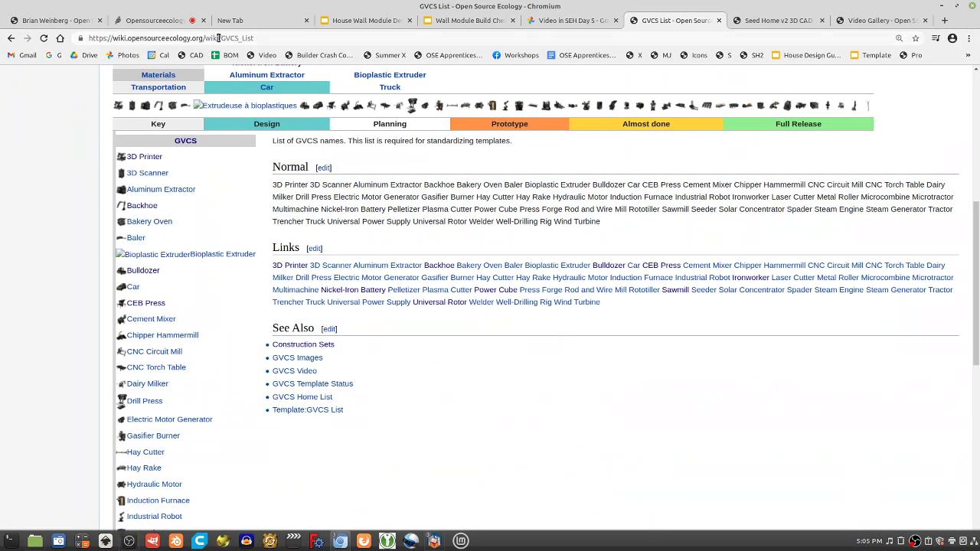
Step: Open the Microhouse wiki page in place of GVCS List and view its MicroHouse Genealogy section
drag(222, 39, 276, 44)
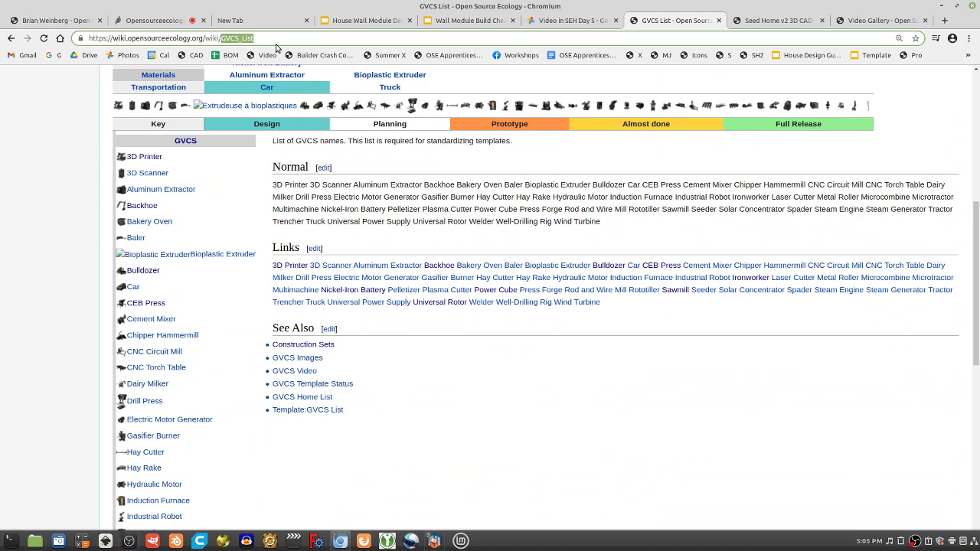
text(Mic)
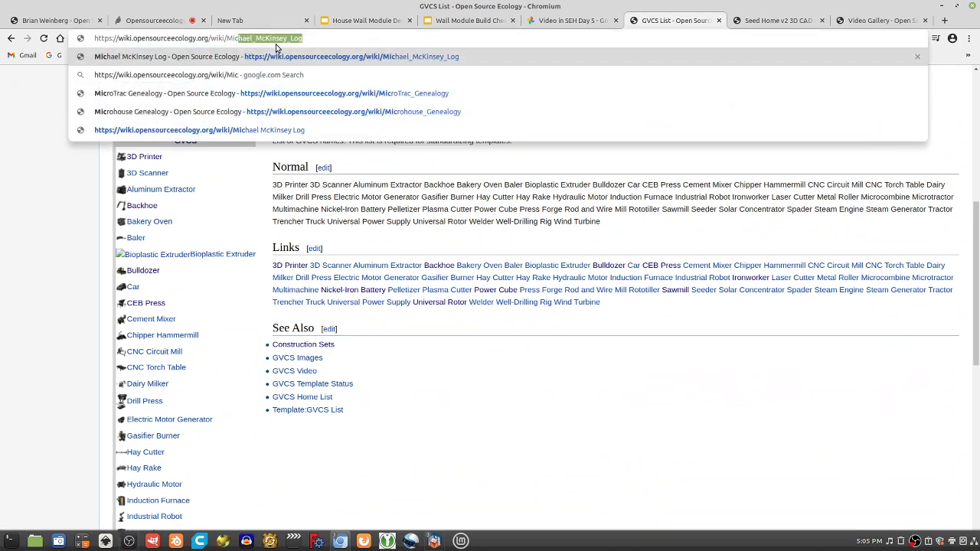
text(rohouse)
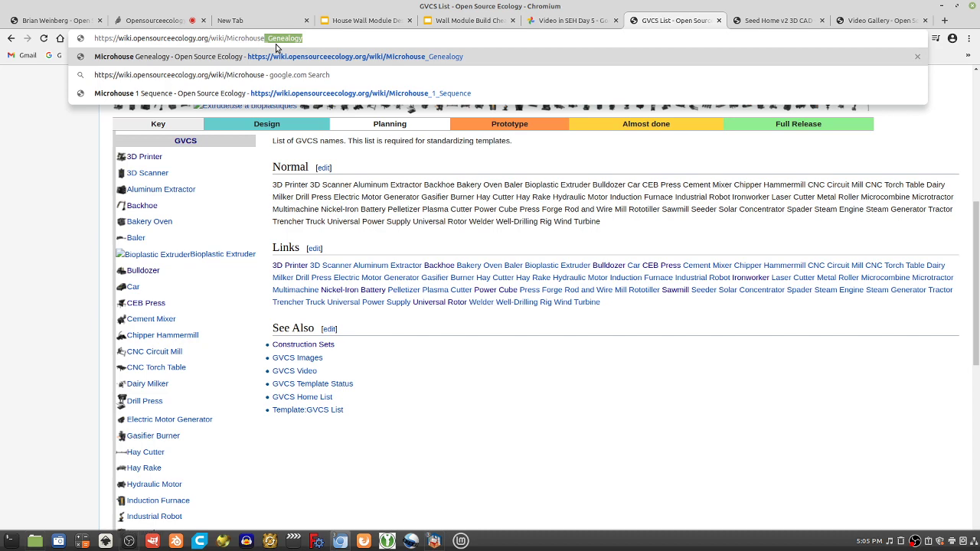
key(Delete)
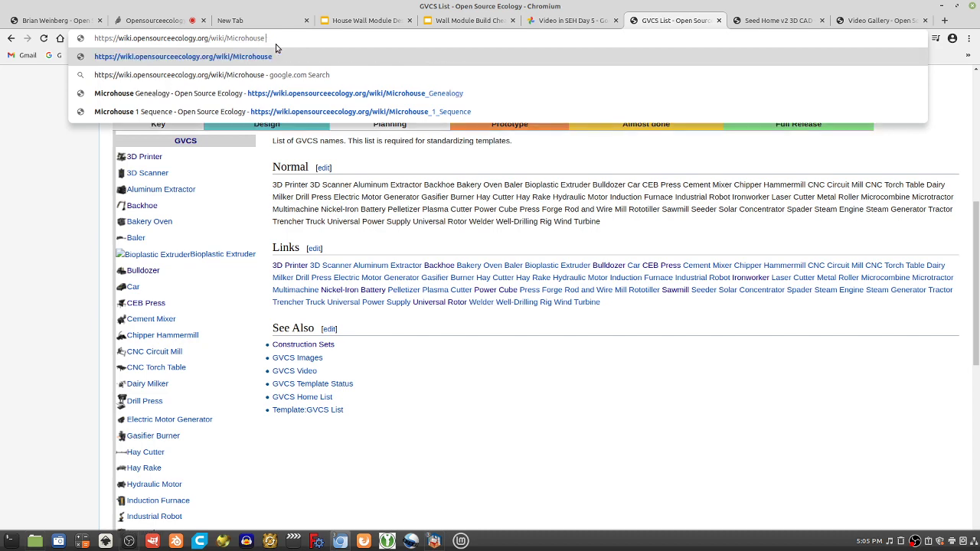
key(Return)
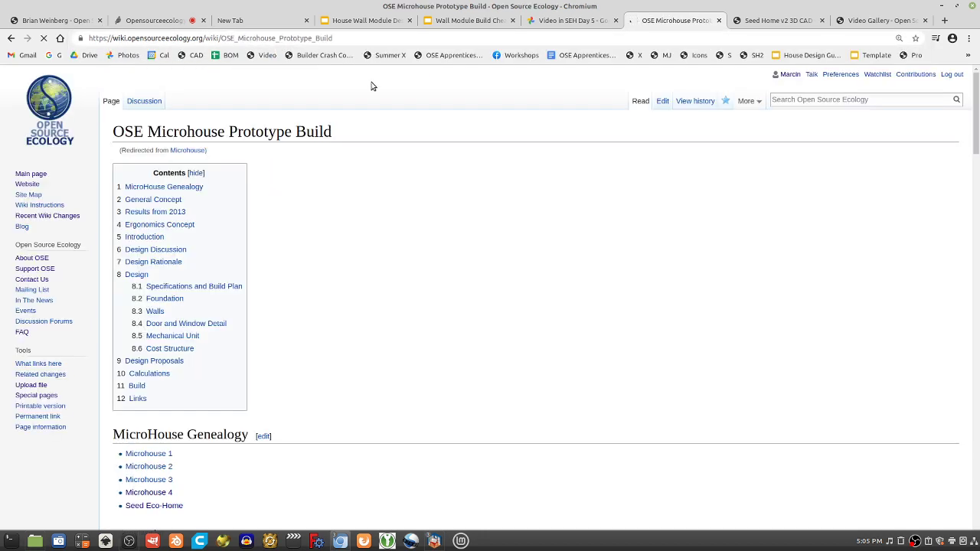
scroll(285, 284, down, 3)
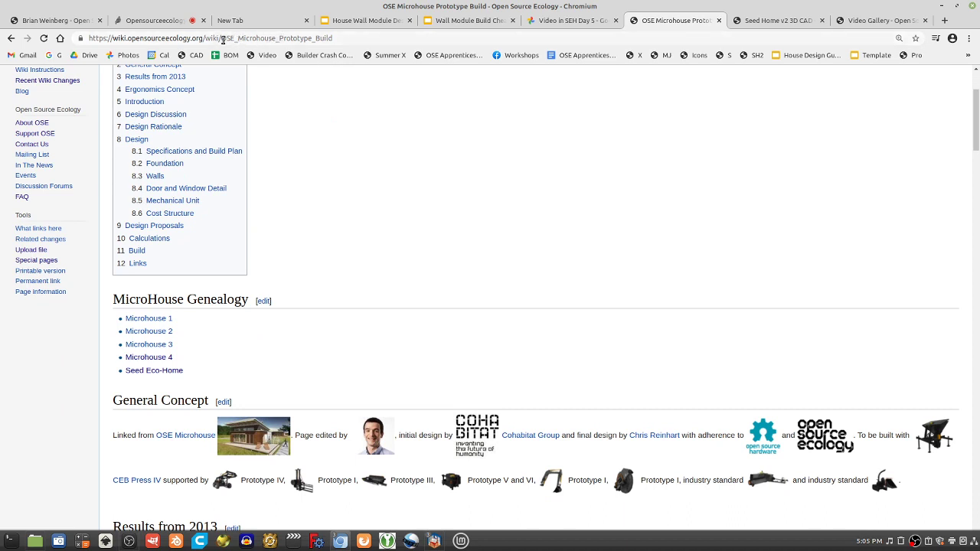
Step: Open the Microhouse Genealogy wiki page by replacing the page name in the address
drag(222, 39, 377, 49)
text(M)
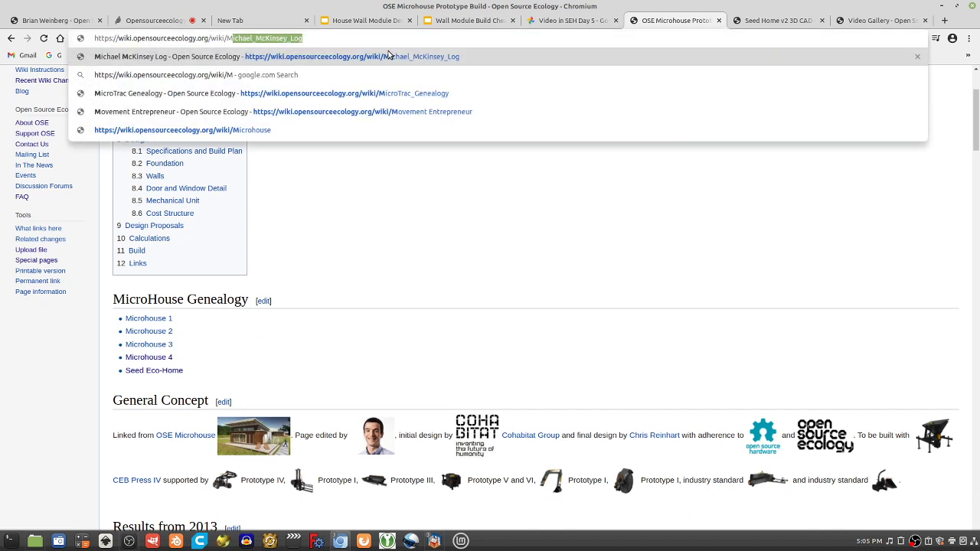
text(icrohouse)
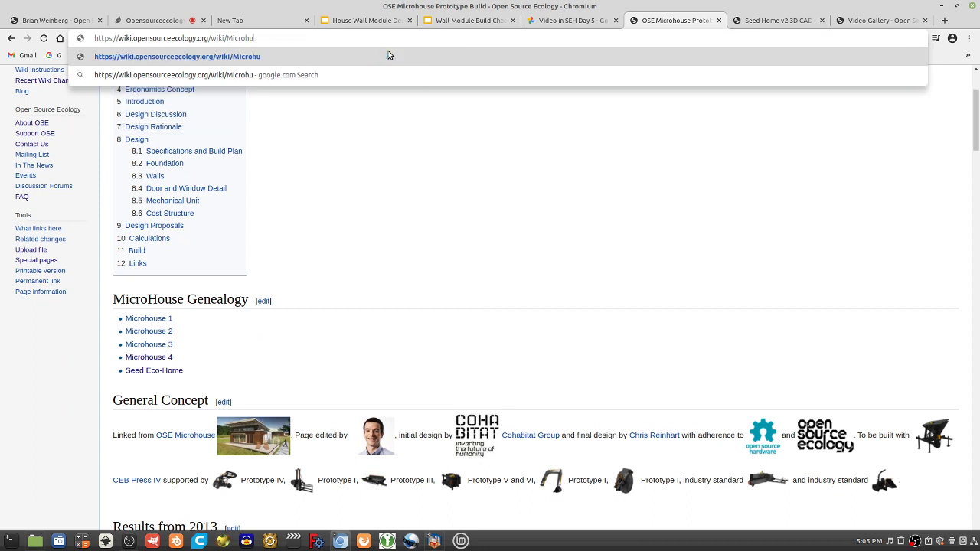
text( Gen)
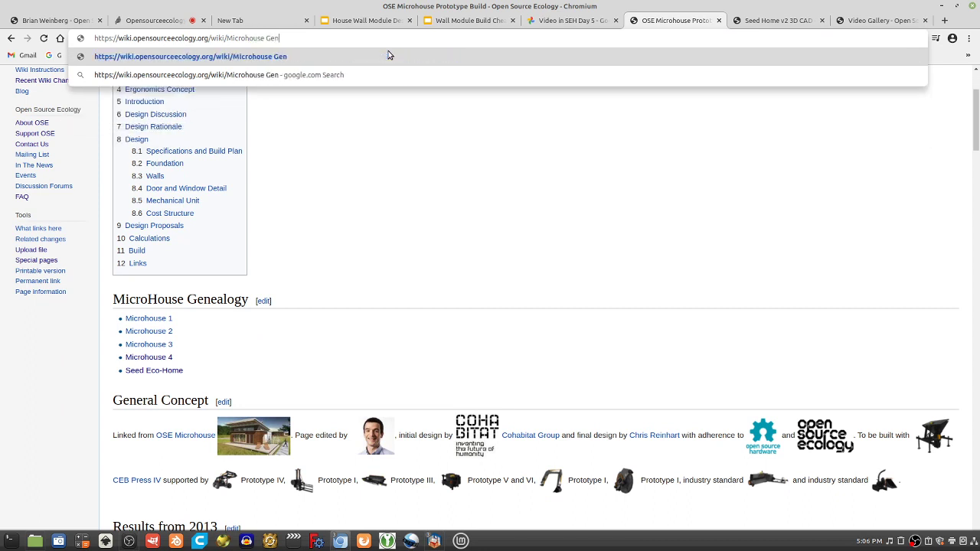
text(alogy)
key(Return)
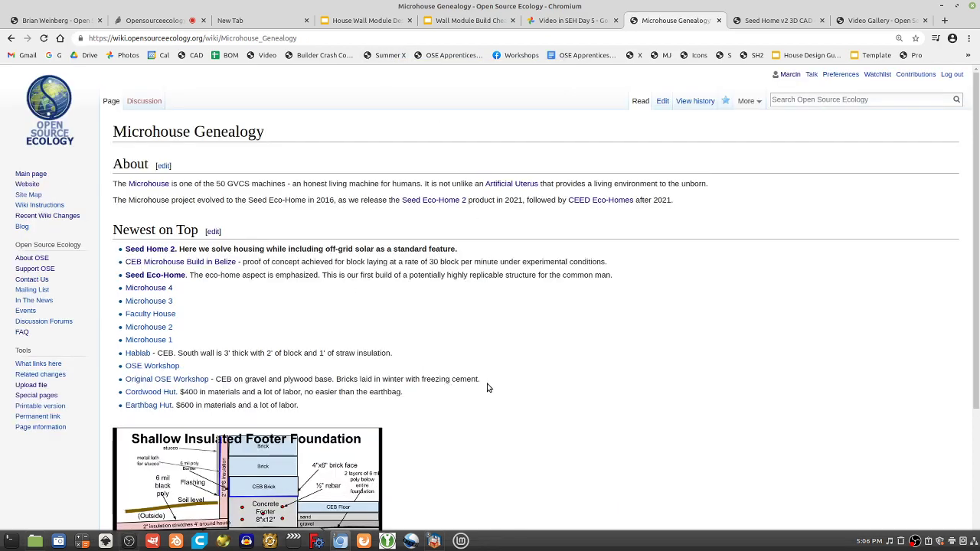
Step: Open Seed Home 2 from the genealogy list, highlight the Link to Work Product heading and open Seed Home v2 3D CAD
click(150, 250)
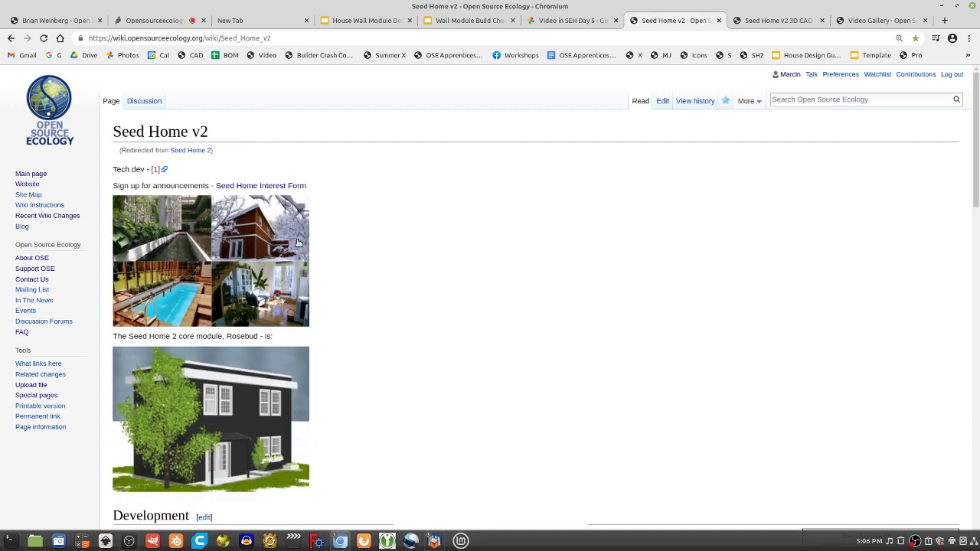
scroll(573, 344, down, 5)
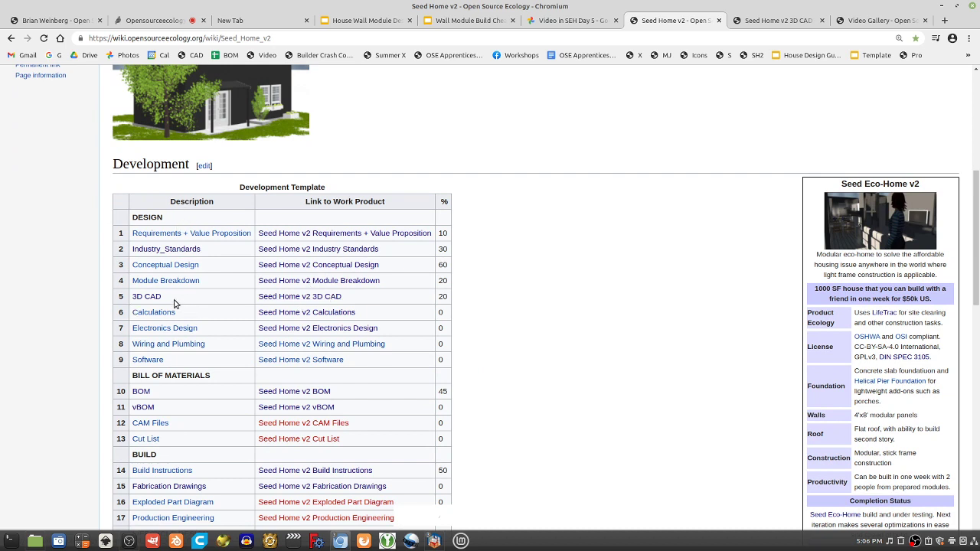
triple_click(332, 197)
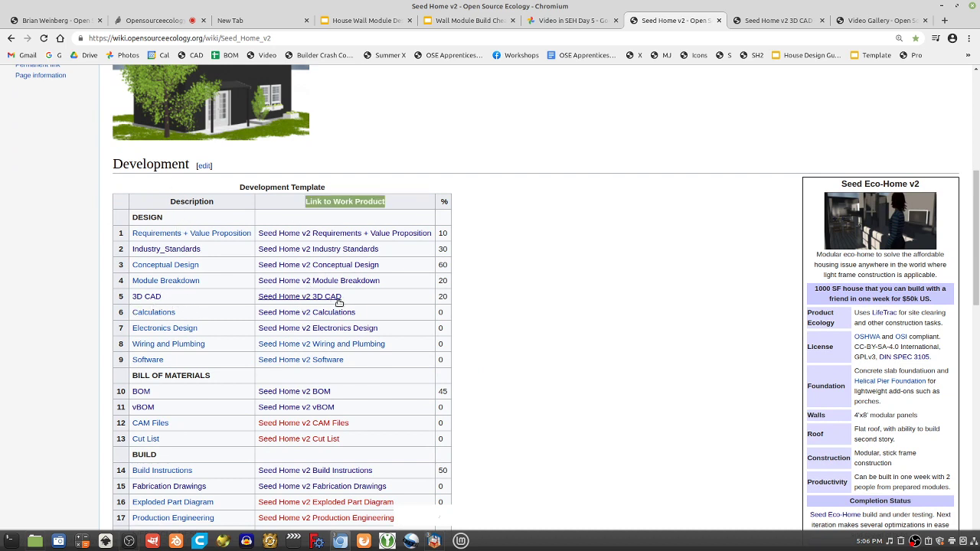
click(326, 301)
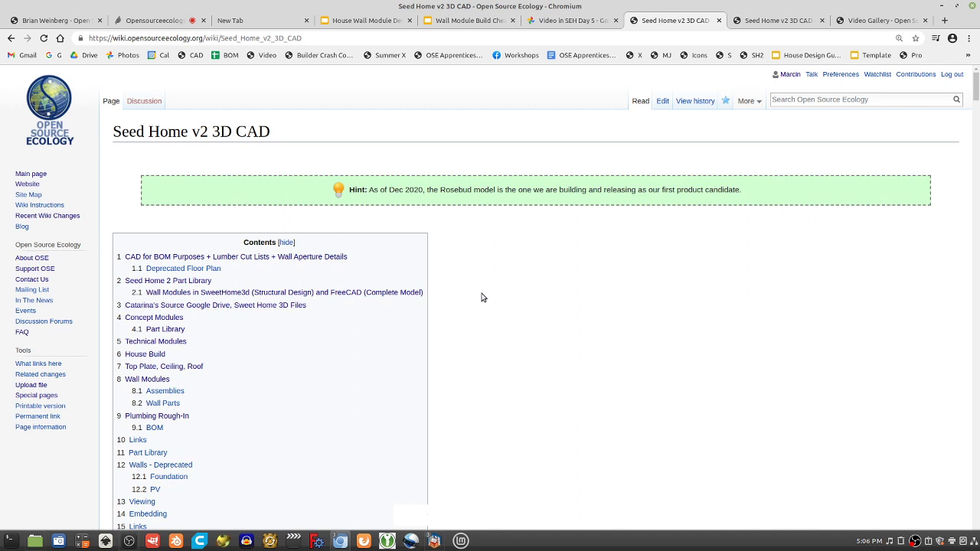
Step: Highlight the Seed Home v2 3D CAD page title and view the contents down to the wall module gallery
drag(120, 134, 268, 136)
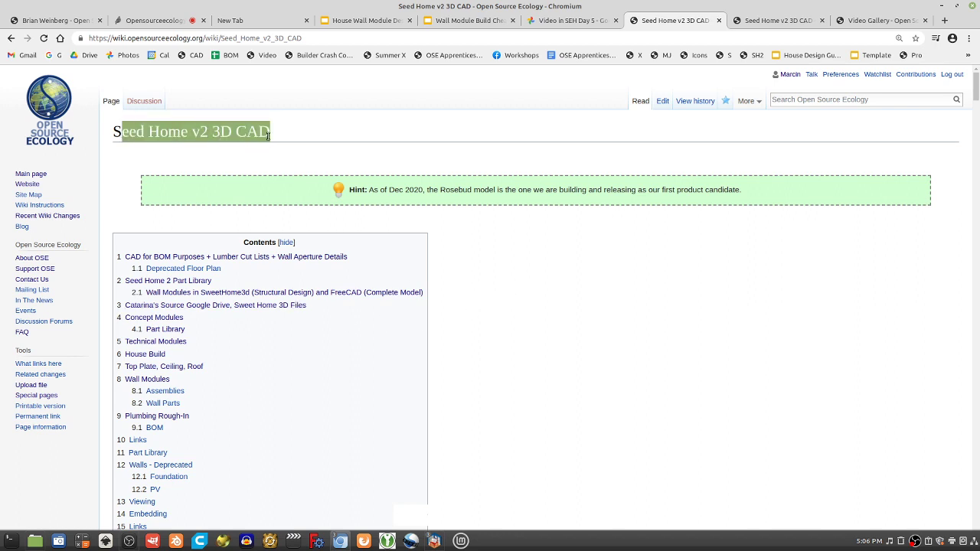
click(270, 136)
scroll(337, 349, down, 5)
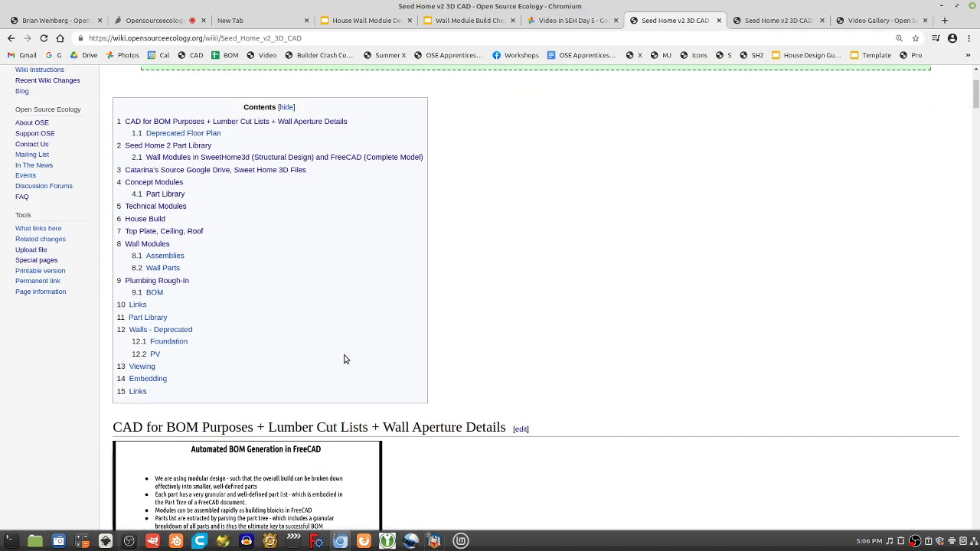
scroll(417, 252, down, 10)
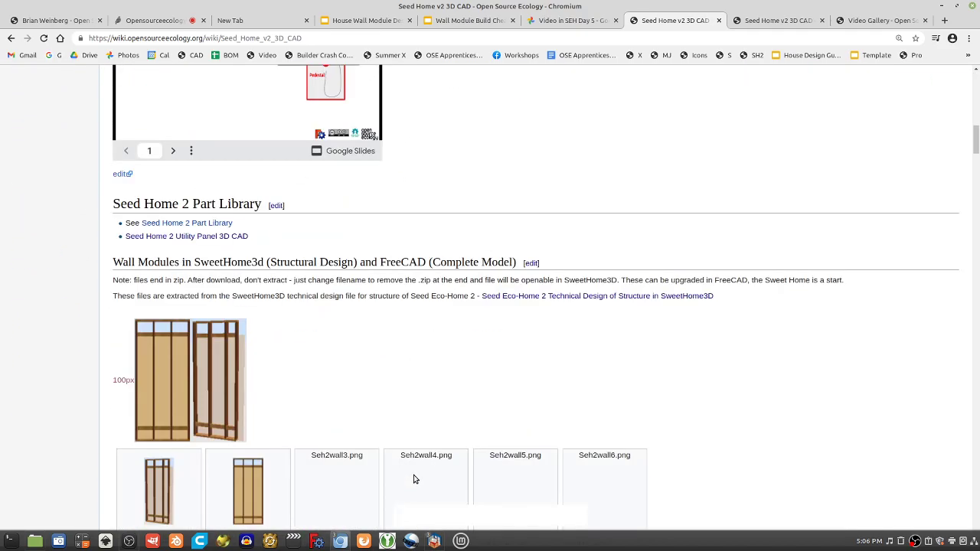
Step: View the Wall Modules in SweetHome3d section and the Source Google Drive, Sweet Home 3D Files section, highlighting the latter's heading
scroll(335, 458, up, 15)
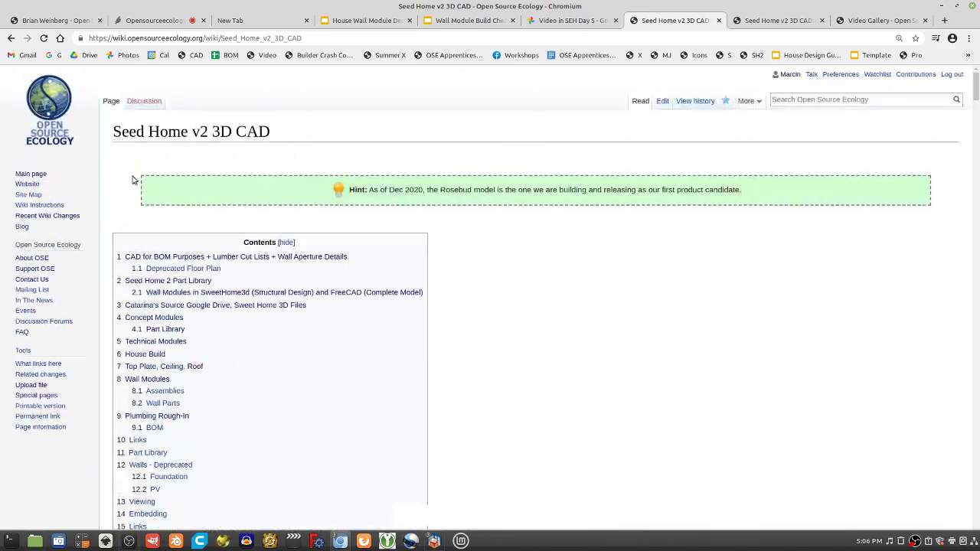
click(199, 295)
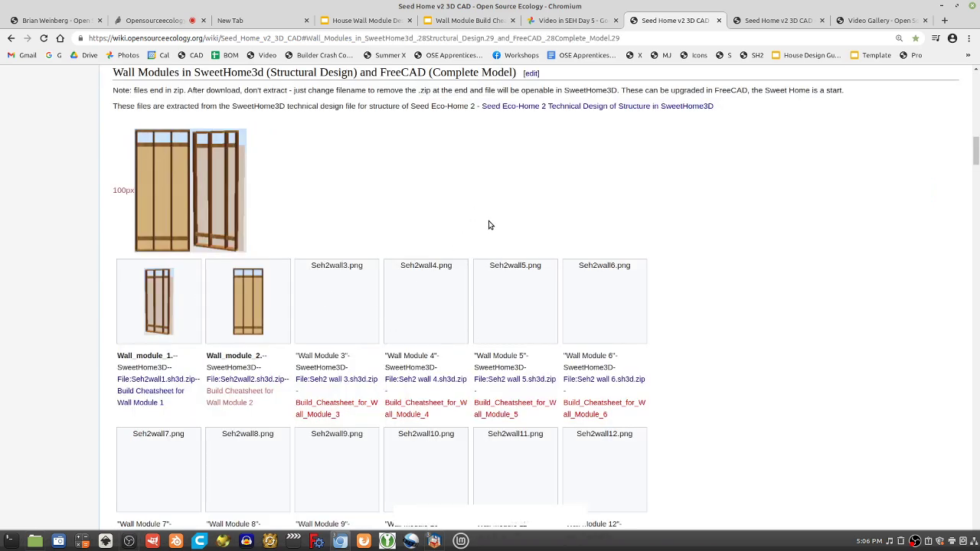
scroll(490, 224, up, 4)
scroll(488, 225, up, 15)
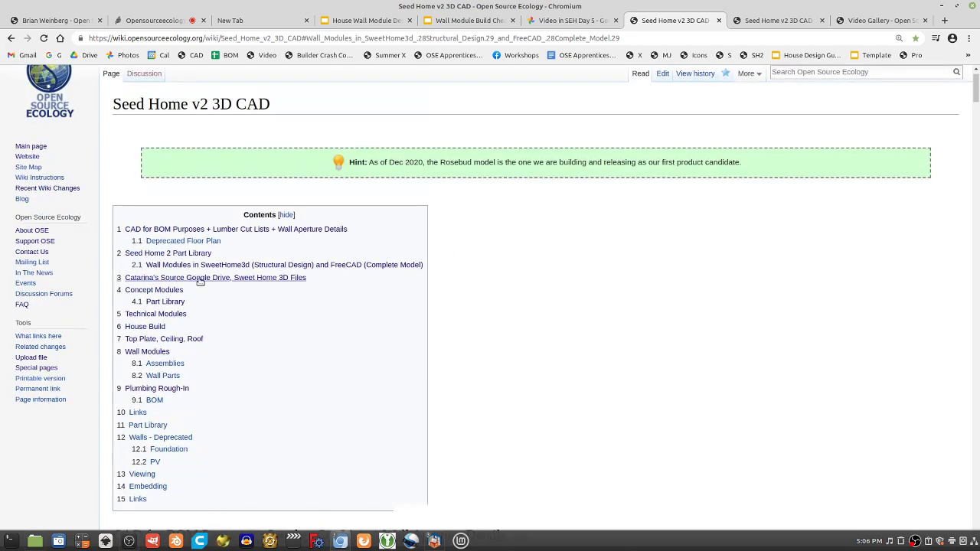
click(201, 278)
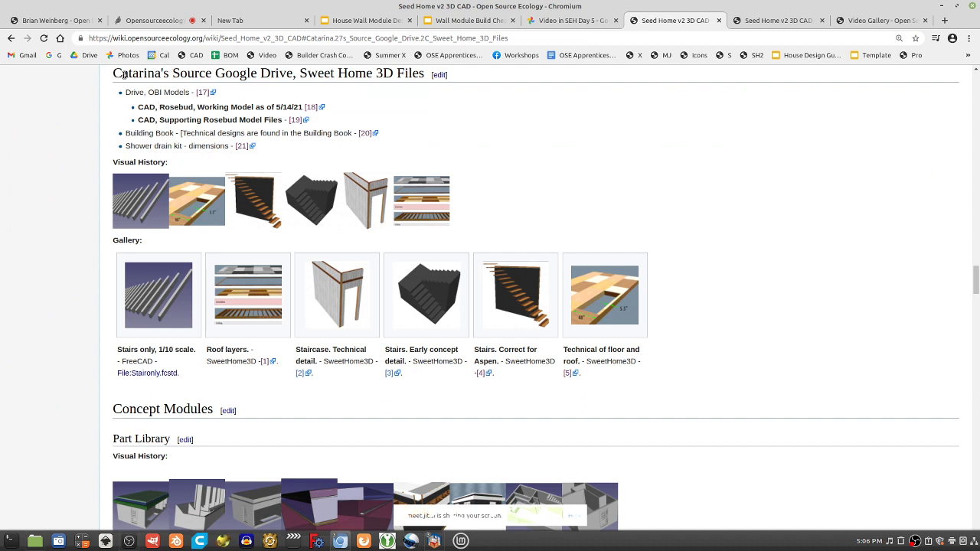
drag(124, 74, 330, 86)
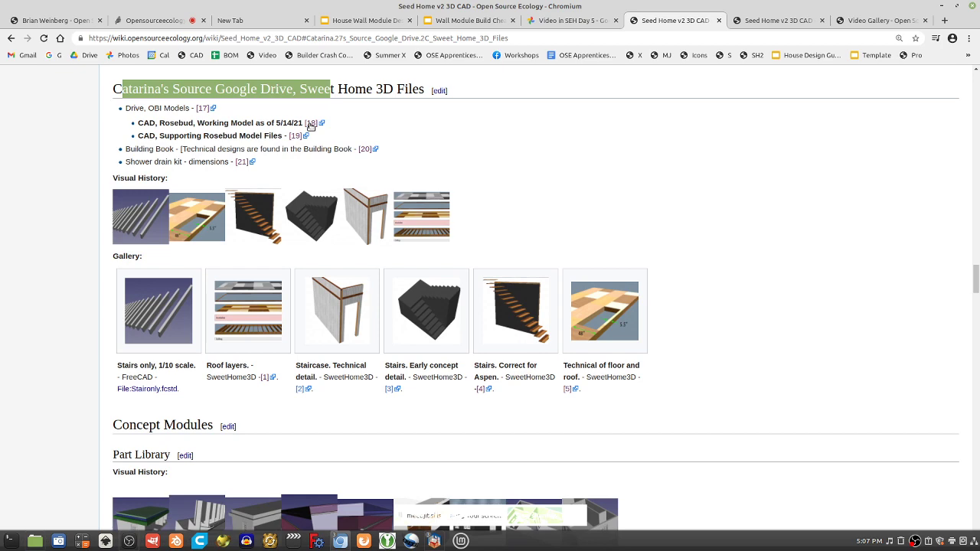
Step: Switch to the House Wall Module Design slides and view the numbered topic list on the Index slide
click(344, 25)
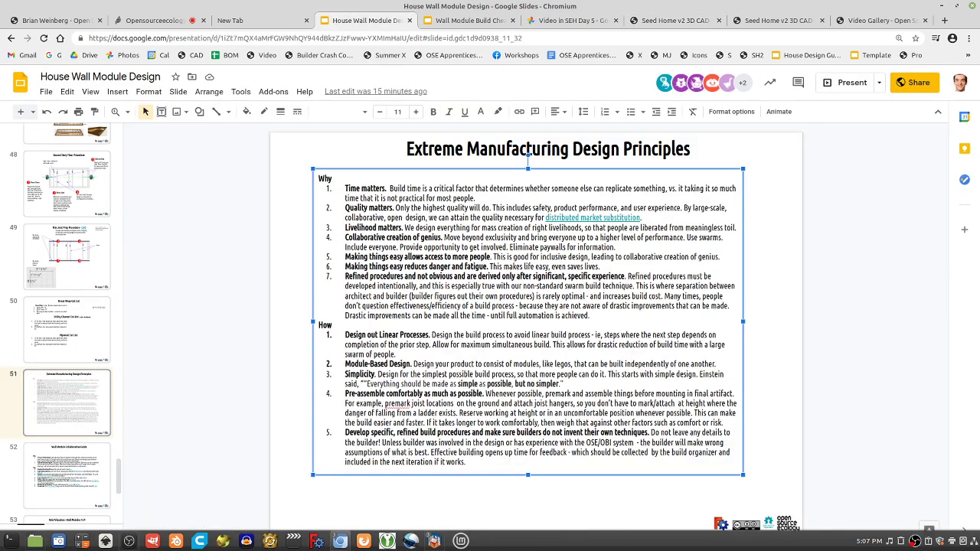
scroll(119, 434, up, 7)
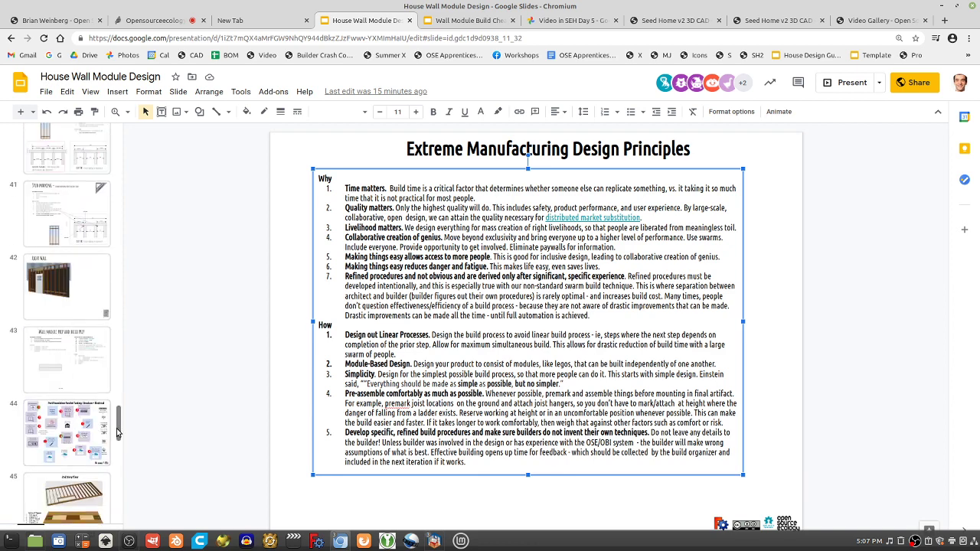
scroll(119, 434, up, 20)
click(67, 159)
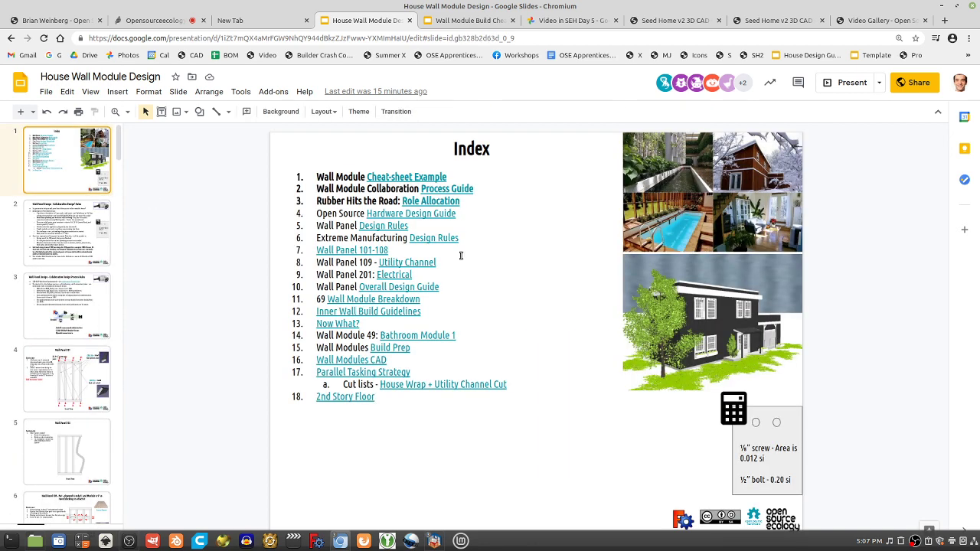
click(384, 200)
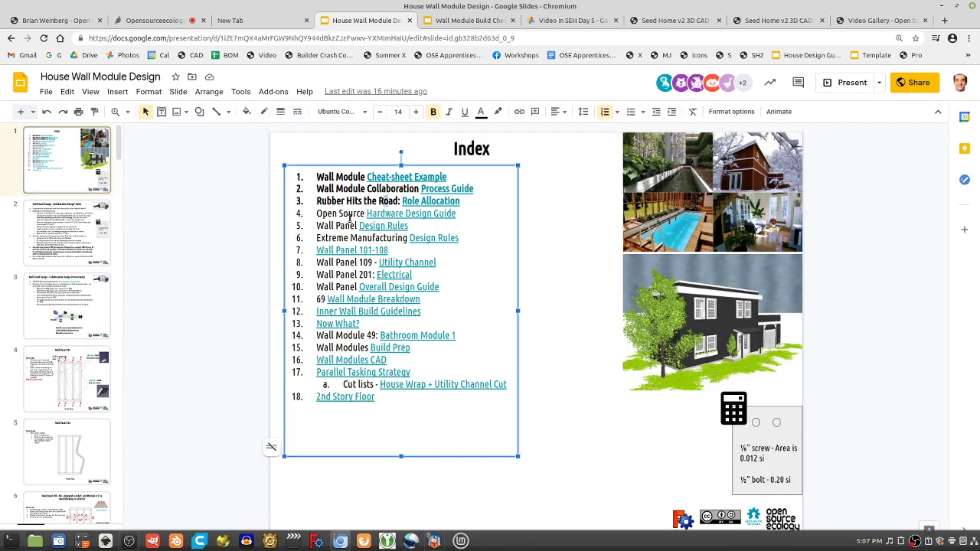
click(346, 238)
Step: Return to the Seed Home v2 3D CAD page and highlight the "CAD, Rosebud, Working Model as of 5/14/21" entry
click(869, 20)
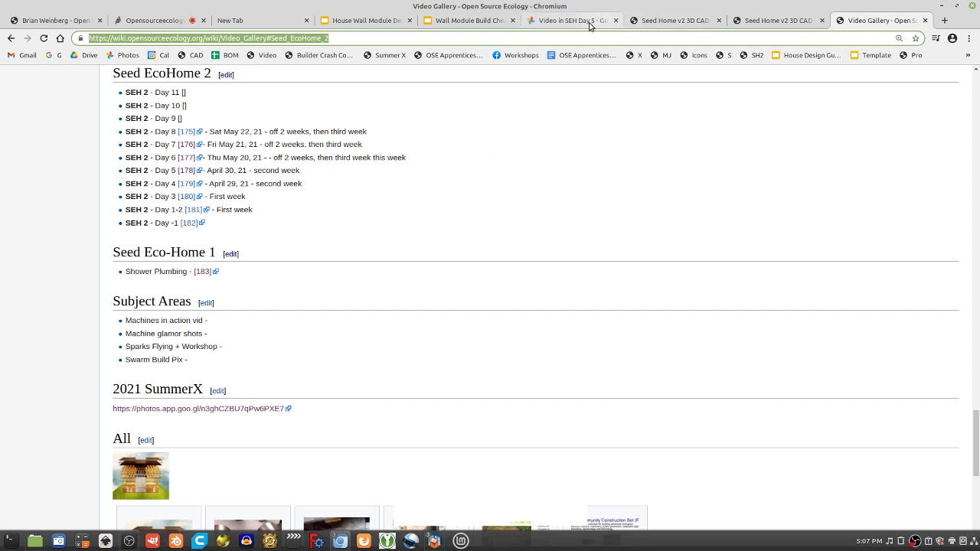
click(684, 22)
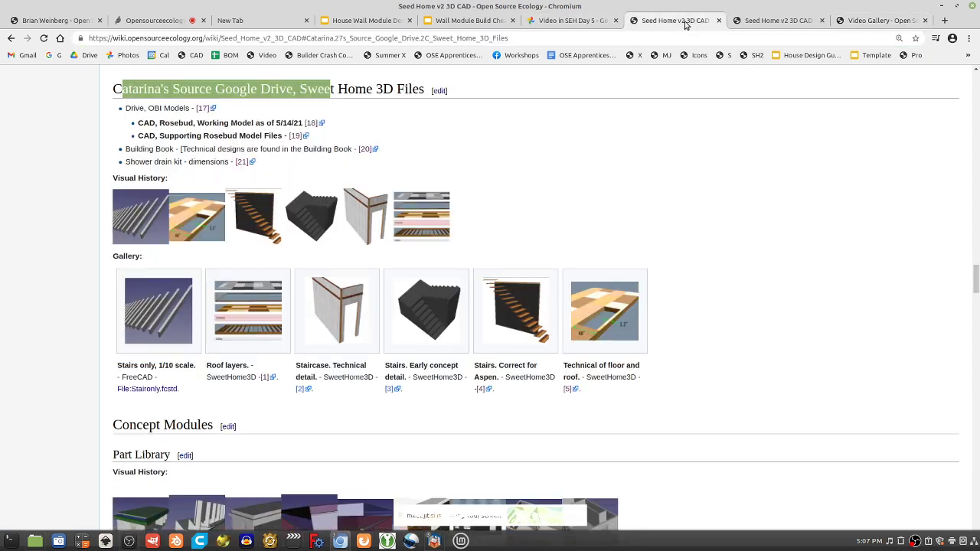
double_click(239, 87)
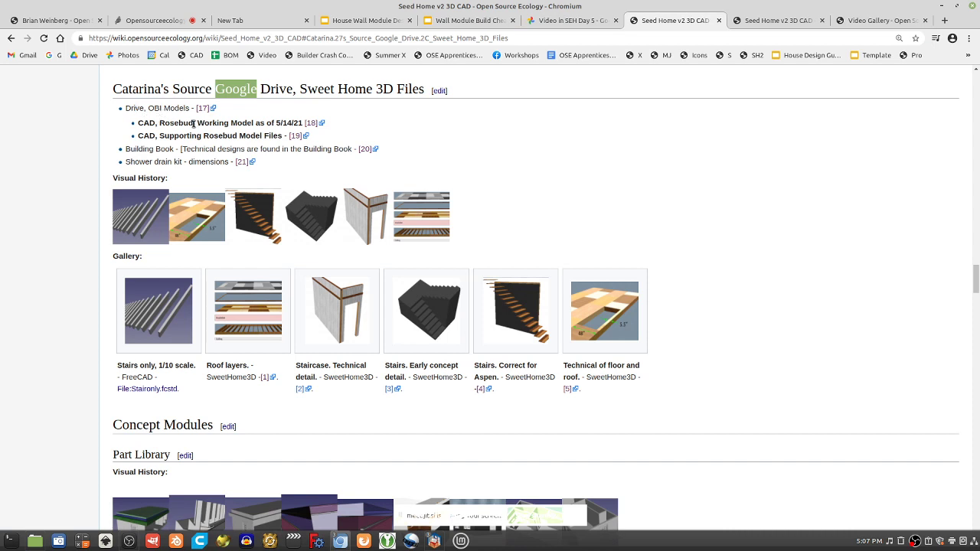
drag(194, 124, 329, 125)
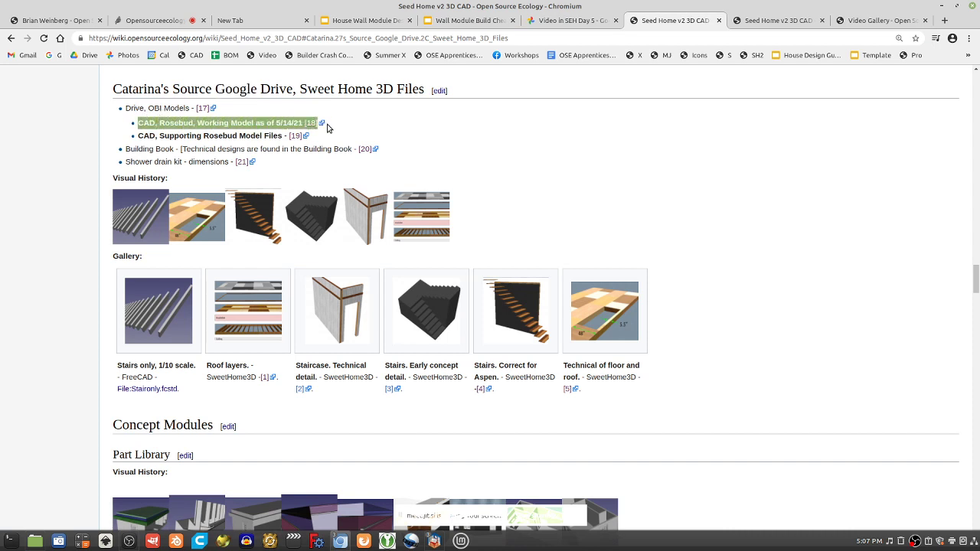
click(396, 125)
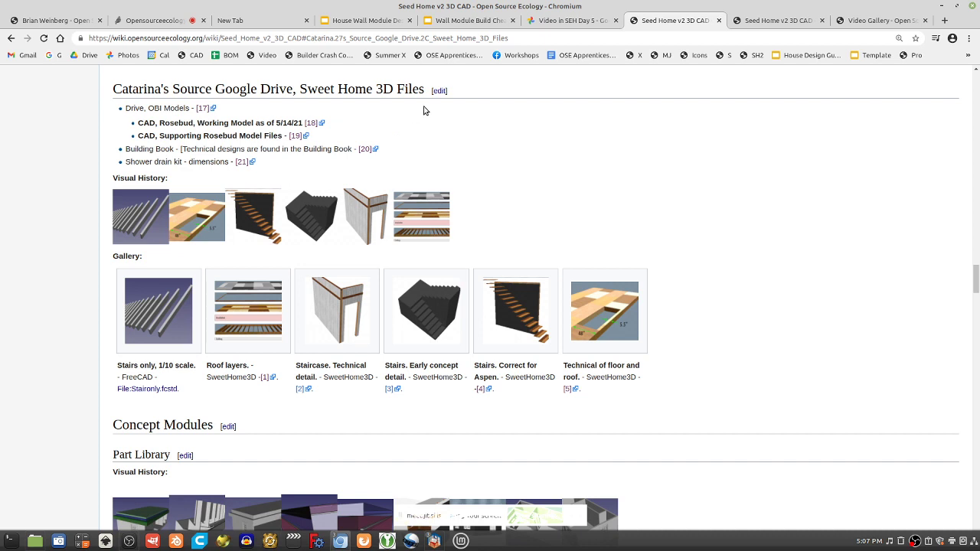
Step: View the Rosebud working model file on Google Drive, return to the wiki page and highlight the two Rosebud CAD entries
click(313, 123)
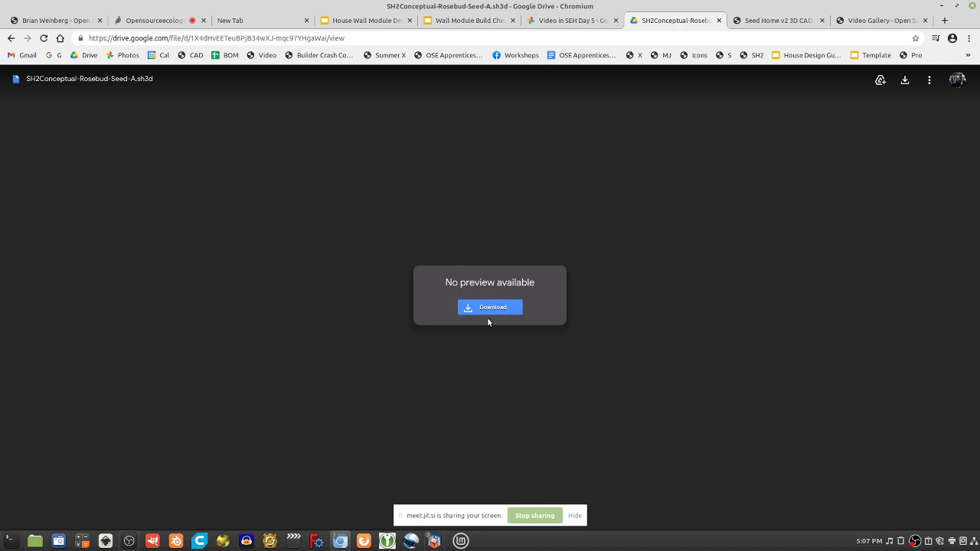
click(10, 37)
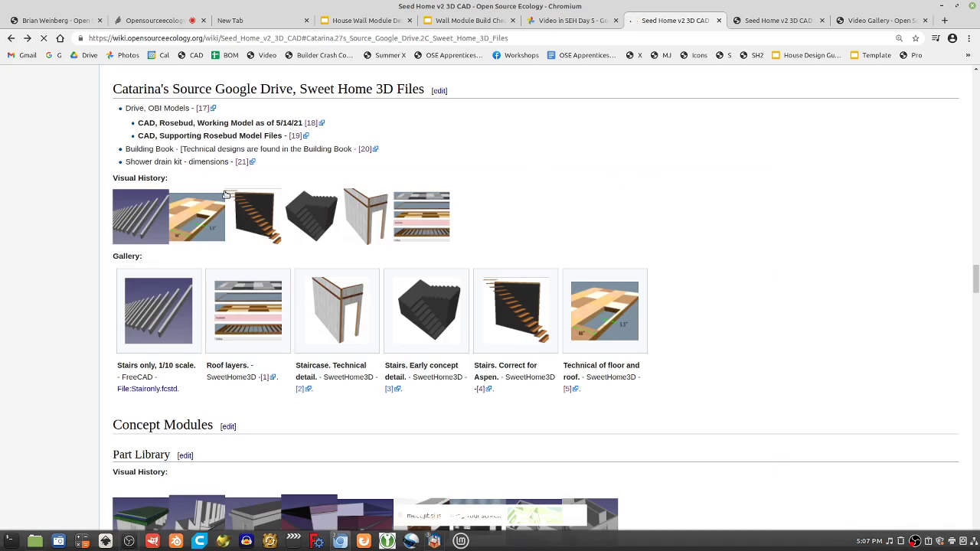
drag(192, 131, 226, 135)
double_click(222, 136)
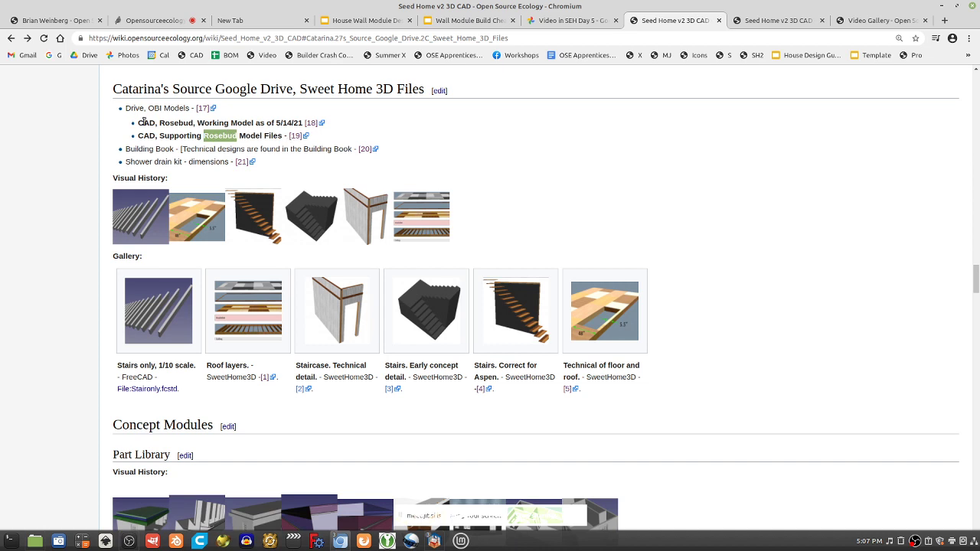
drag(143, 122, 270, 121)
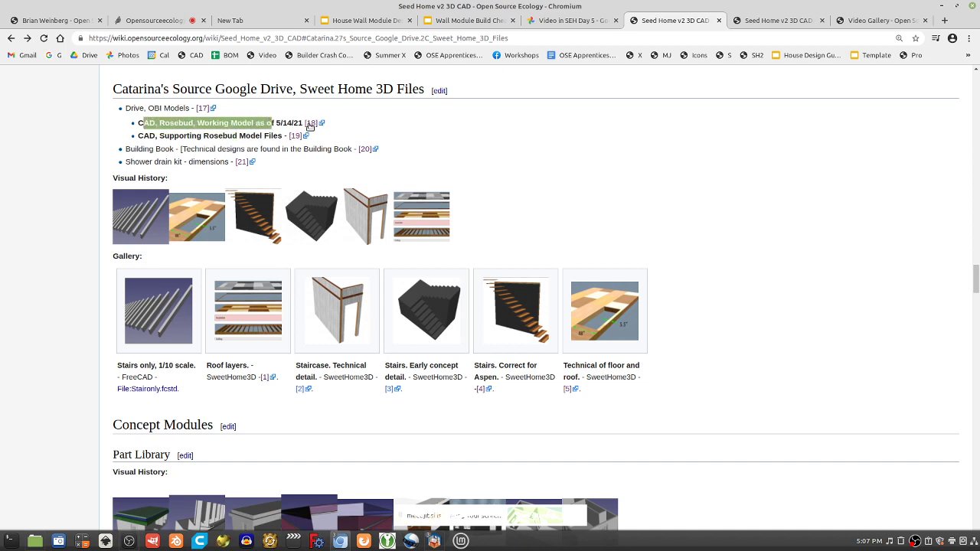
Step: Reopen the Rosebud working model link, highlight the file name SH2Conceptual-Rosebud-Seed-A.sh3d and return to the wiki page
click(310, 124)
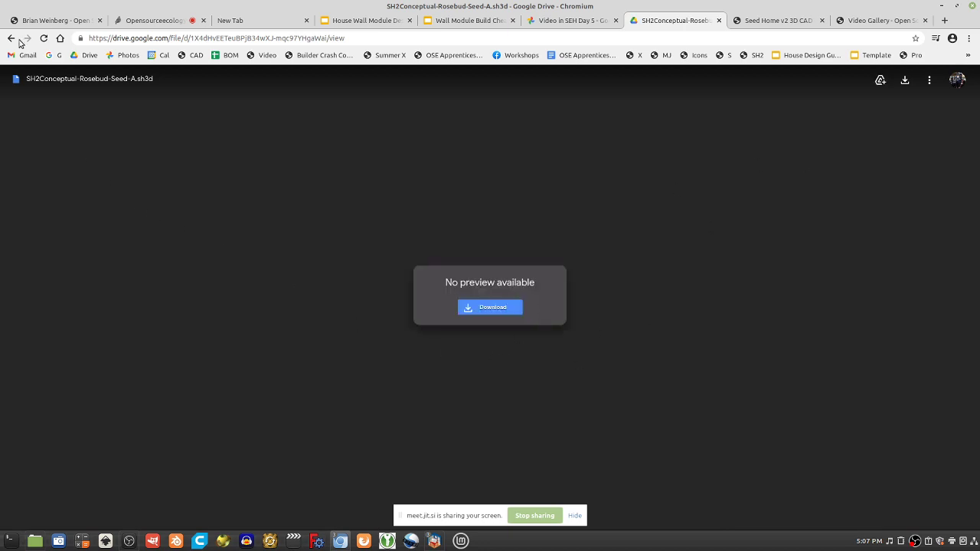
drag(180, 80, 89, 84)
click(169, 74)
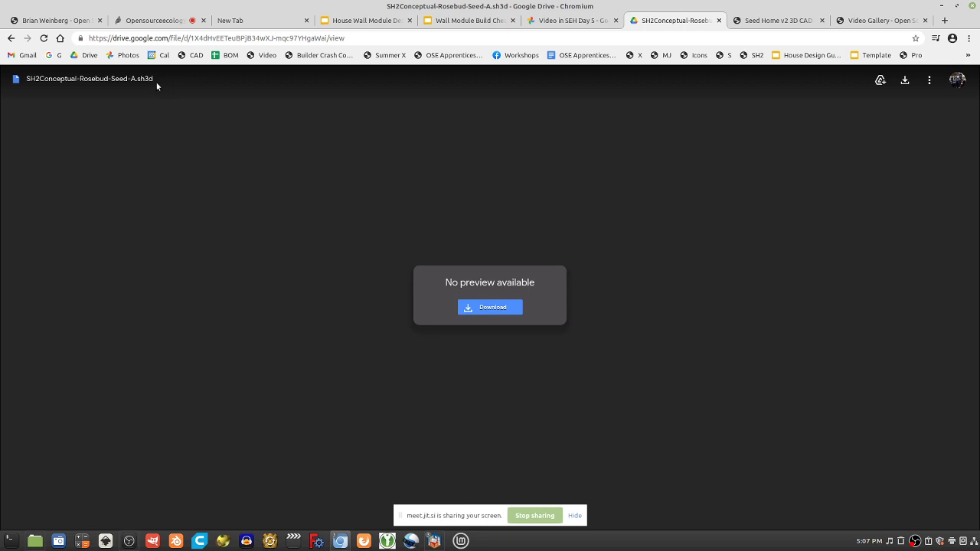
triple_click(154, 80)
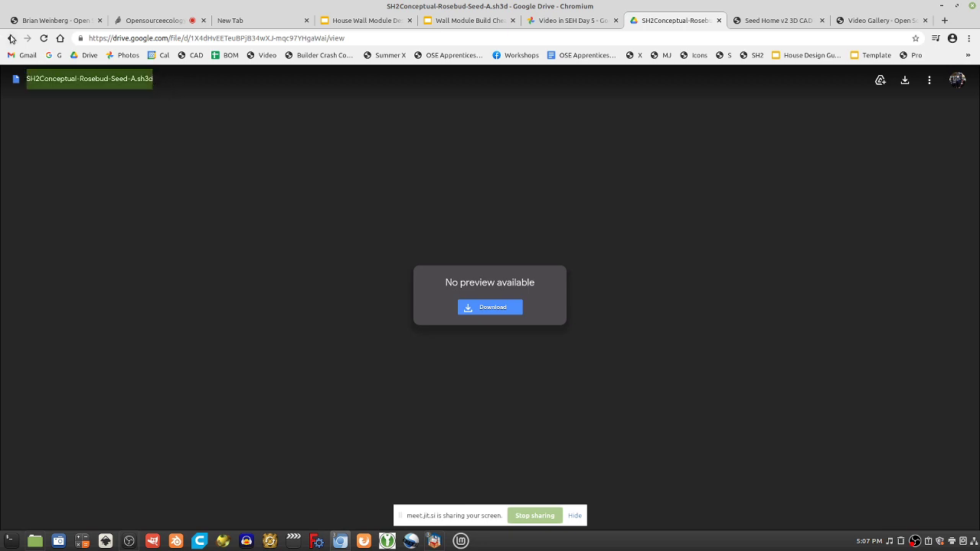
click(10, 38)
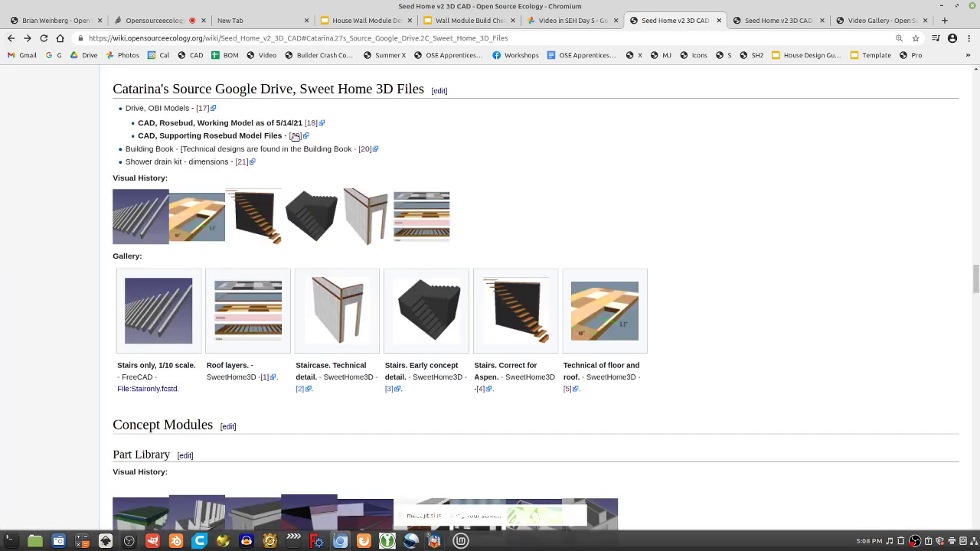
Step: Open the supporting Rosebud model files on Drive, enter the Technical folder and select SH2Technical-Rosebud-Seed A.sh3d
click(294, 136)
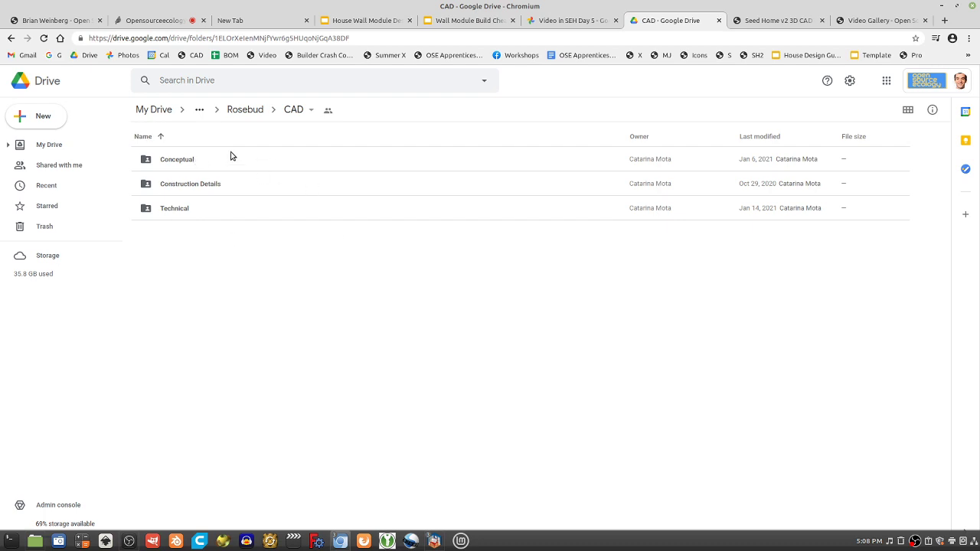
double_click(174, 209)
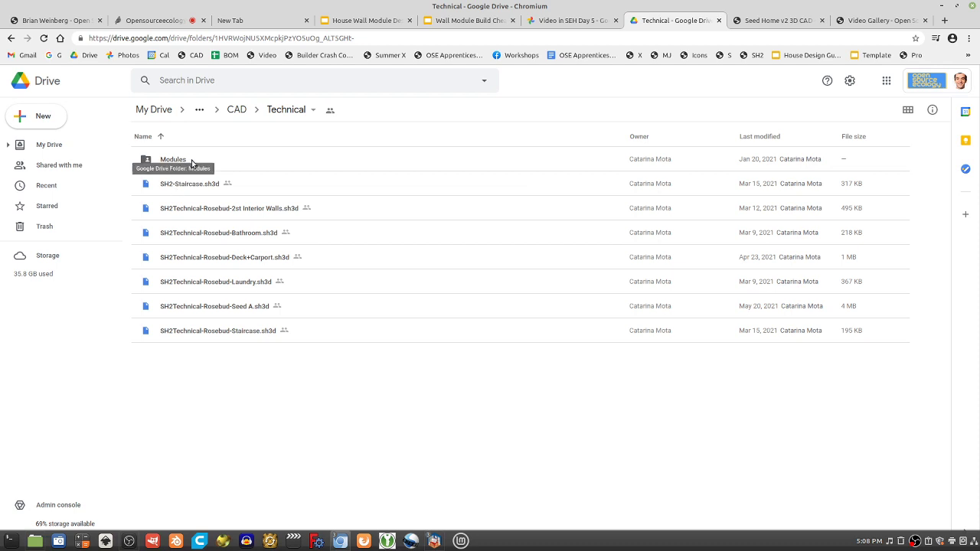
click(324, 263)
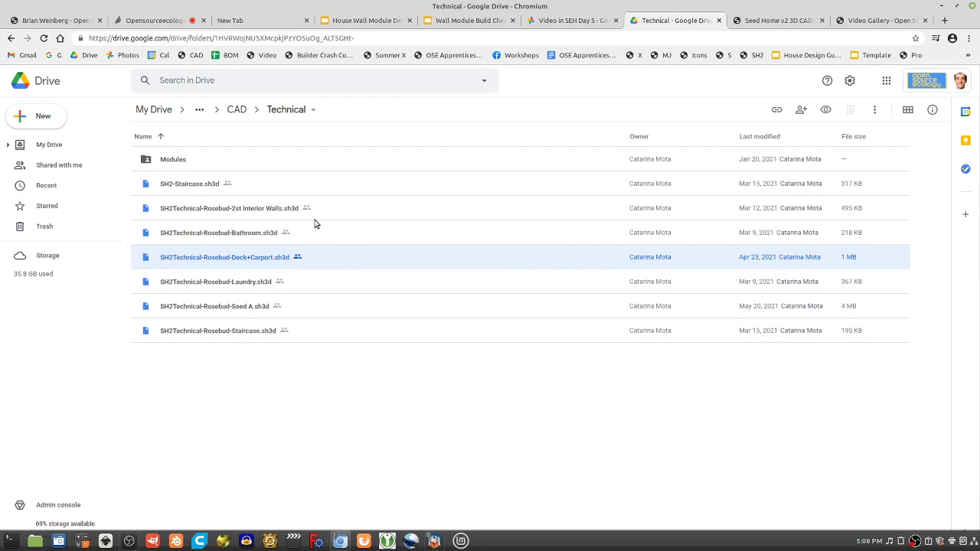
click(310, 233)
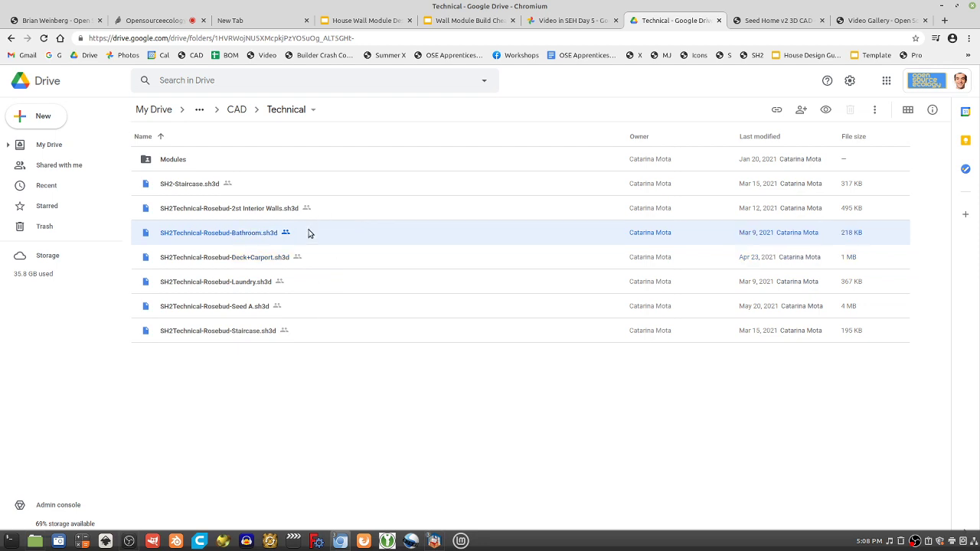
click(313, 306)
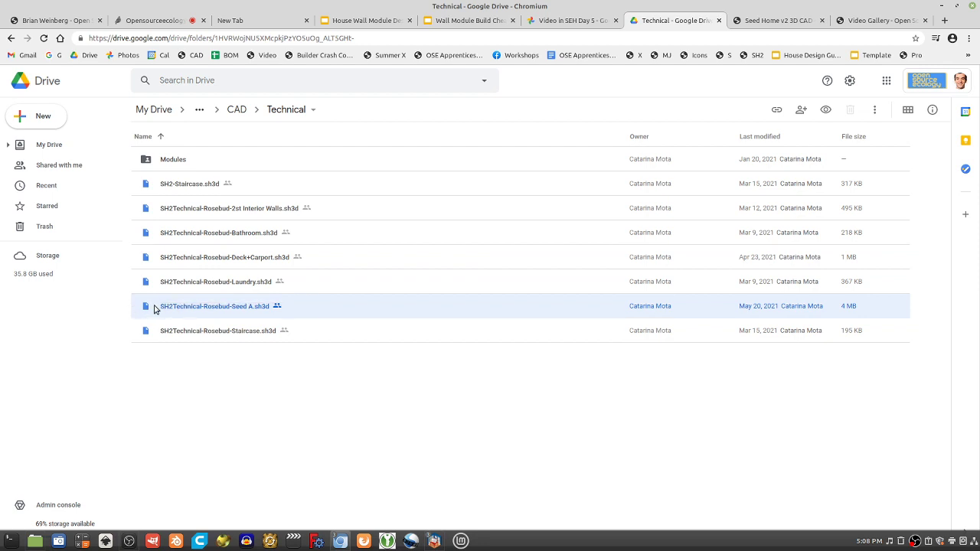
drag(153, 309, 188, 313)
Step: Download SH2Technical-Rosebud-Seed A.sh3d and save it to the Desktop under its existing name
double_click(202, 310)
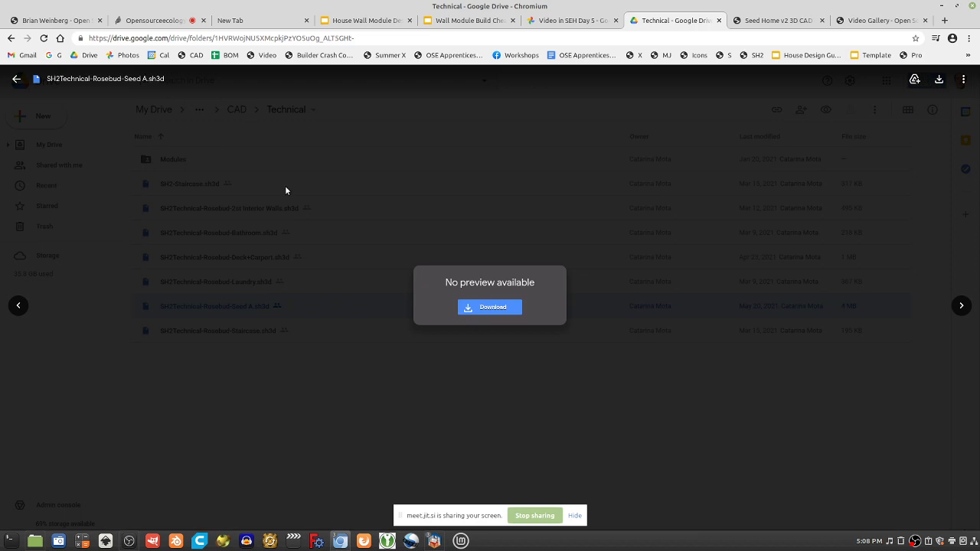
click(480, 307)
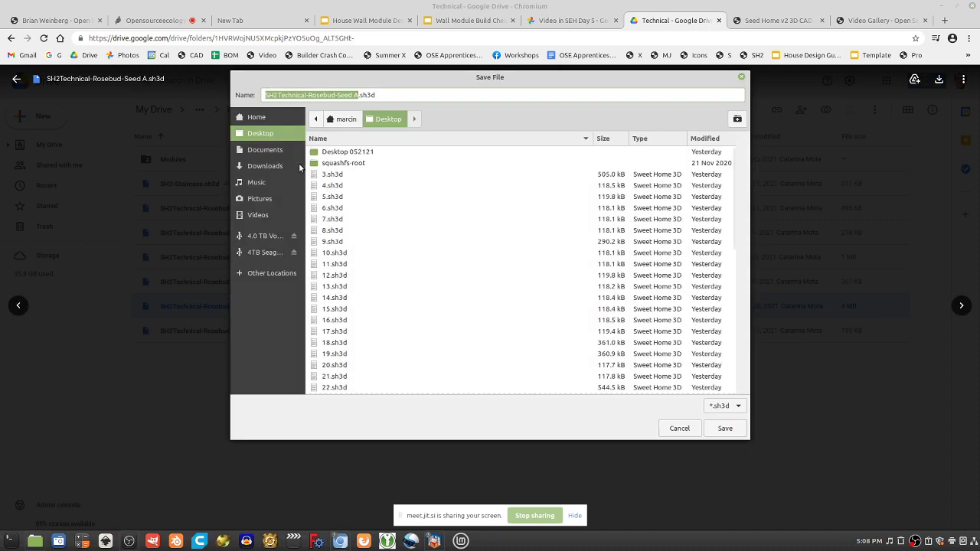
click(723, 428)
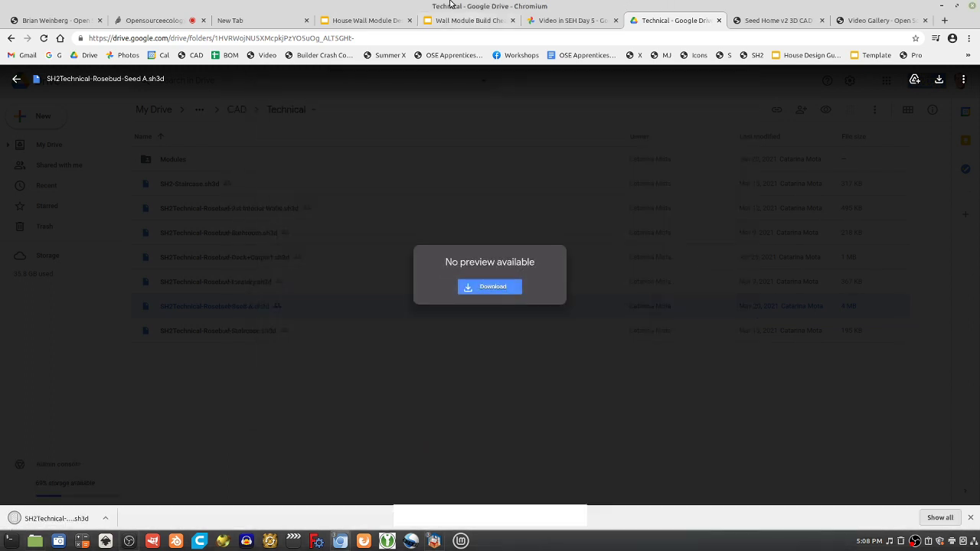
Step: Minimize the browser and close the Untitled 2 home in Sweet Home 3D without saving, returning to seh 2 technical.sh3d
drag(453, 5, 411, 14)
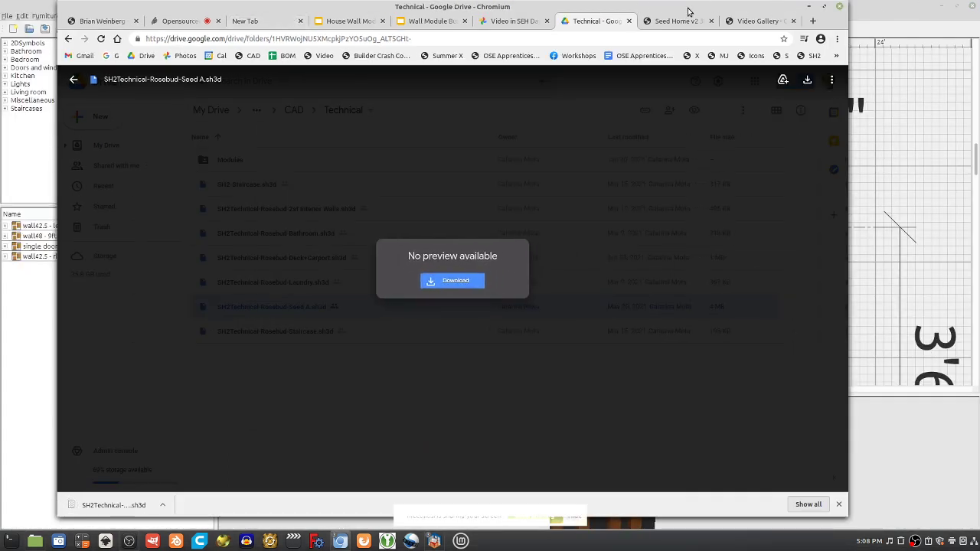
click(810, 8)
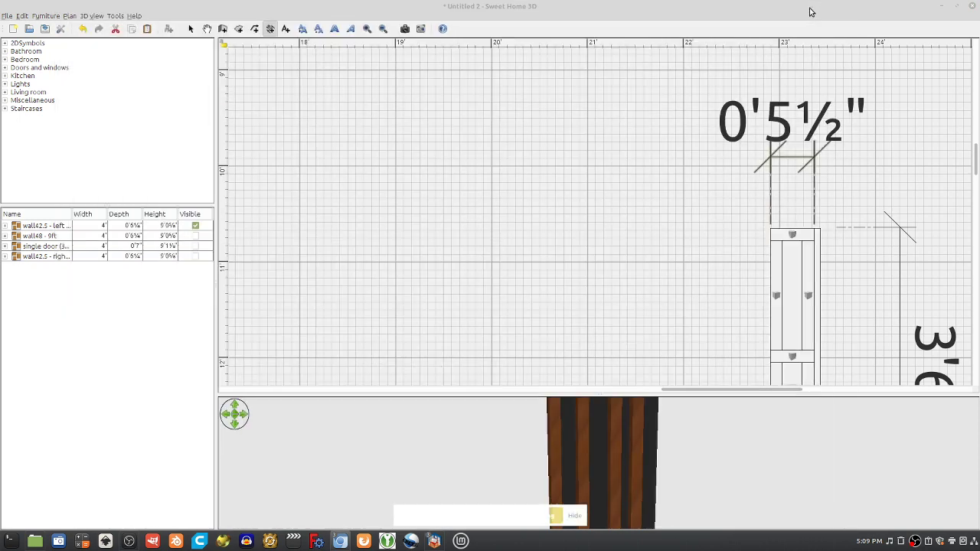
click(972, 7)
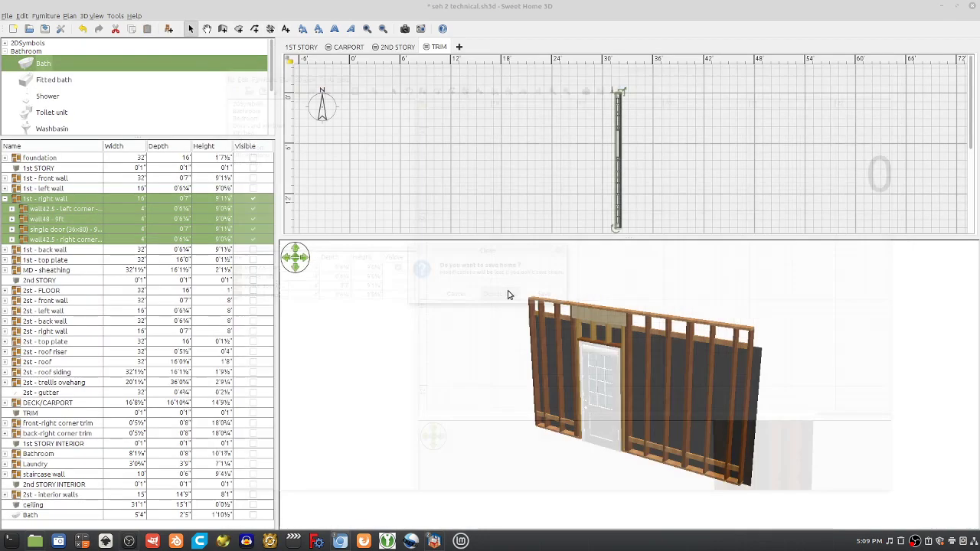
click(509, 298)
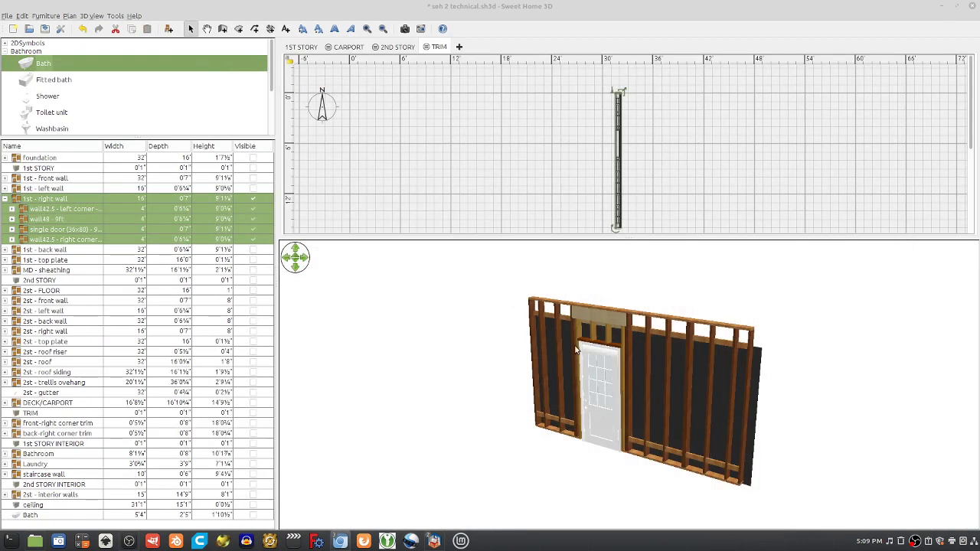
Step: Show the foundation, 1st STORY, 1st - front wall and 1st - left wall in the seh 2 technical.sh3d model
click(253, 158)
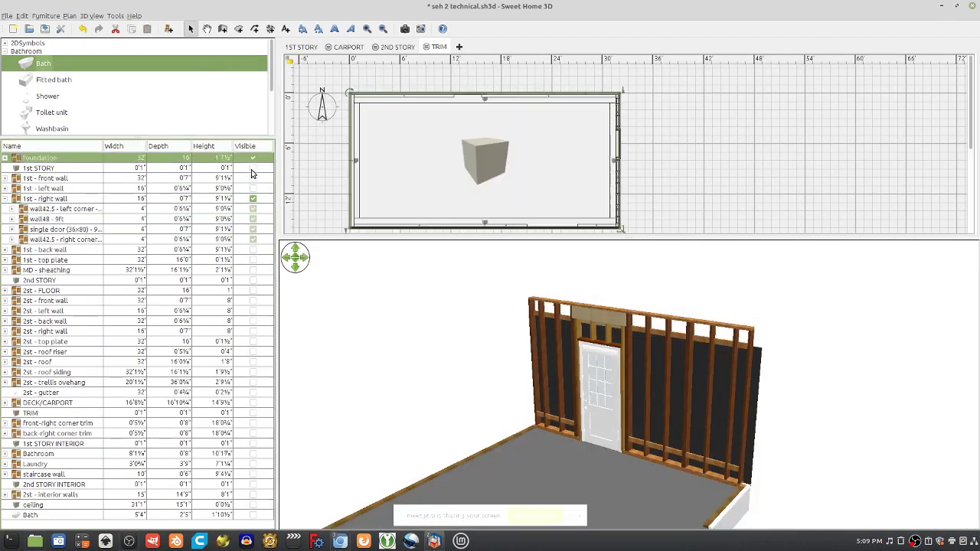
click(253, 168)
click(252, 178)
click(253, 187)
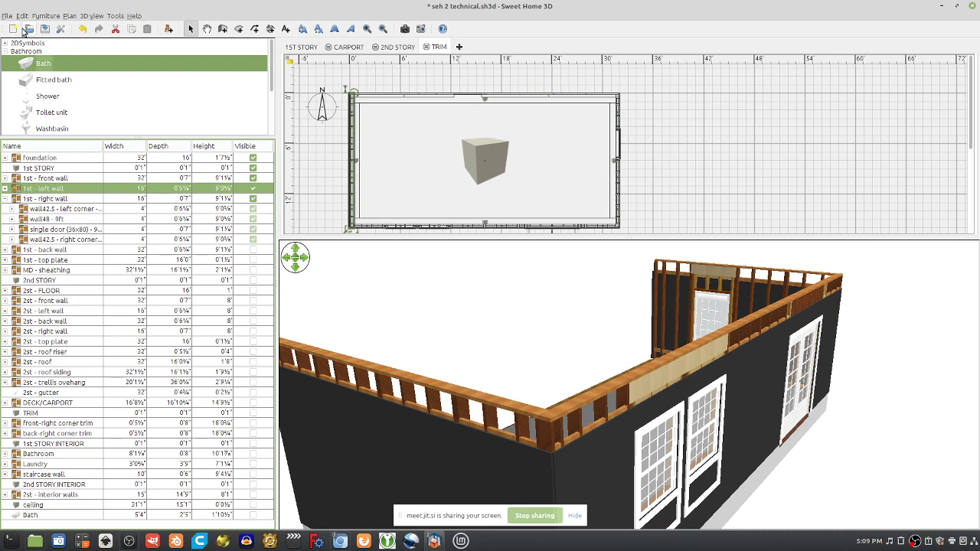
Step: Open SH2Technical-Rosebud-Seed A.sh3d from the Desktop and orbit the 3D view to inspect the house and carport
click(29, 30)
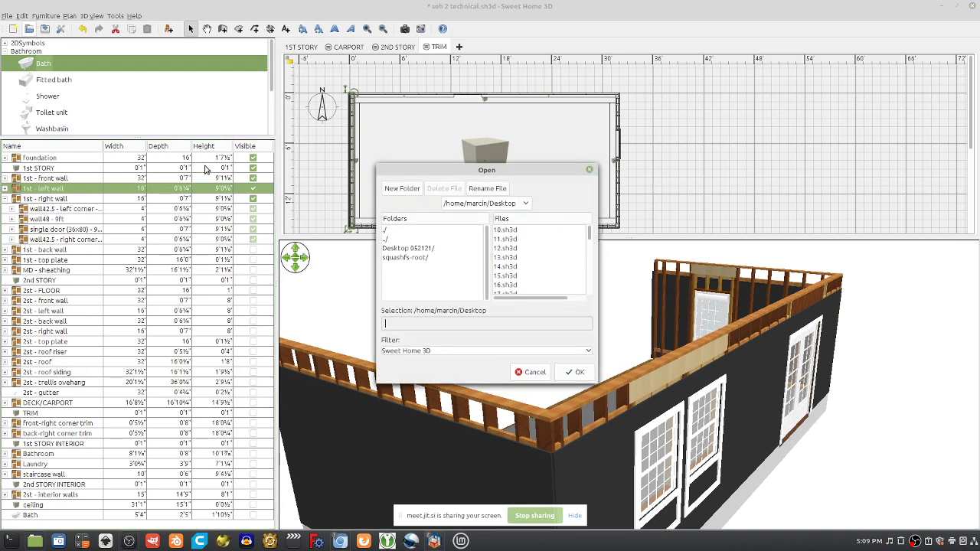
scroll(539, 282, down, 5)
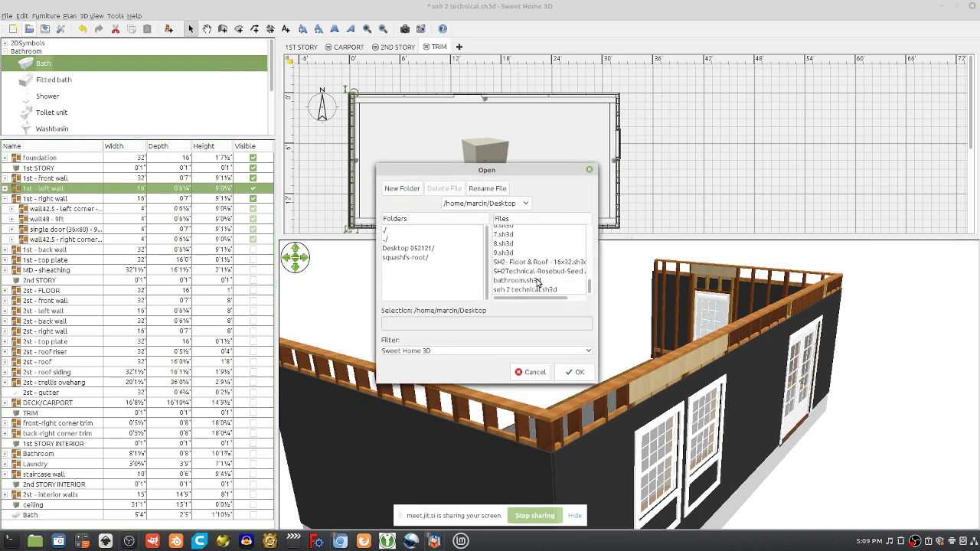
drag(599, 286, 804, 291)
double_click(587, 279)
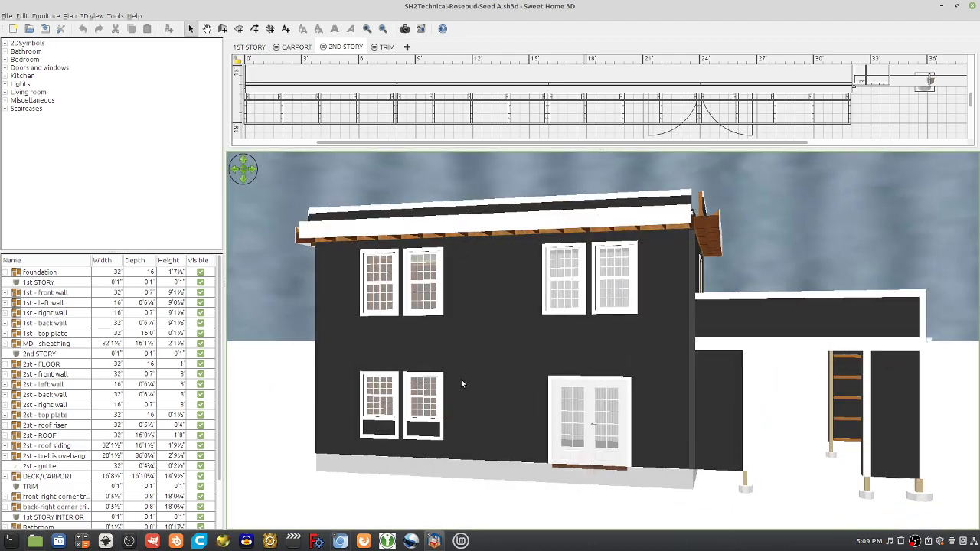
drag(461, 379, 698, 325)
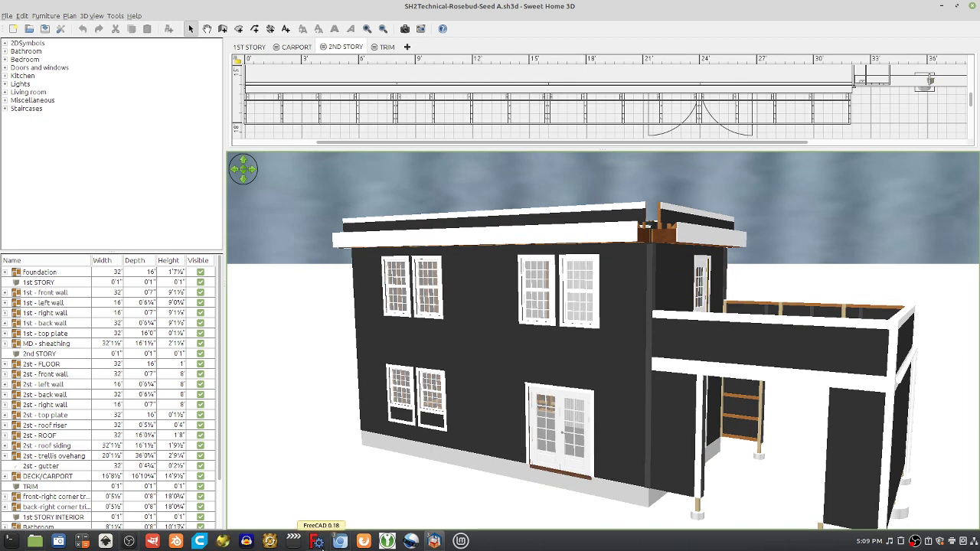
Step: Minimize all the open Sweet Home 3D windows and close the Home folder window to clear the desktop
mouse_move(340, 545)
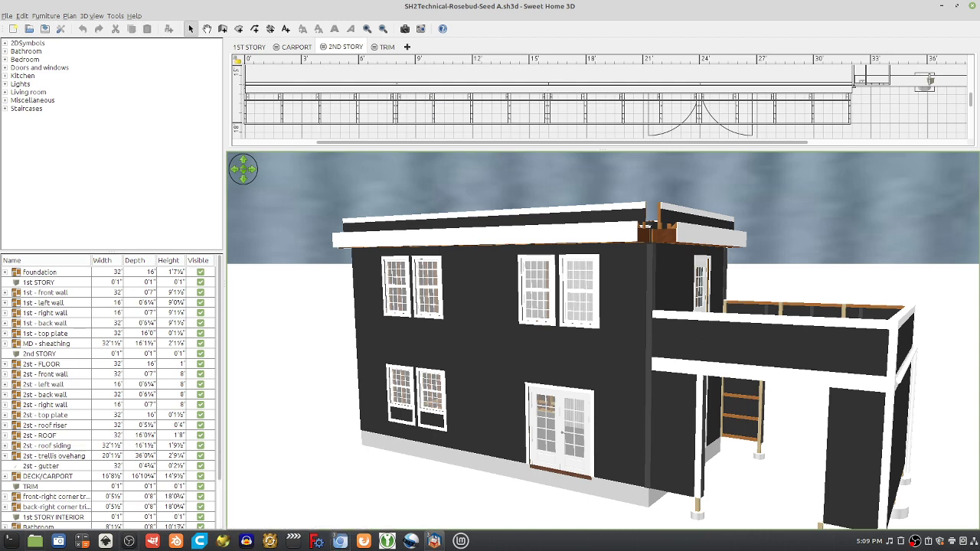
click(943, 6)
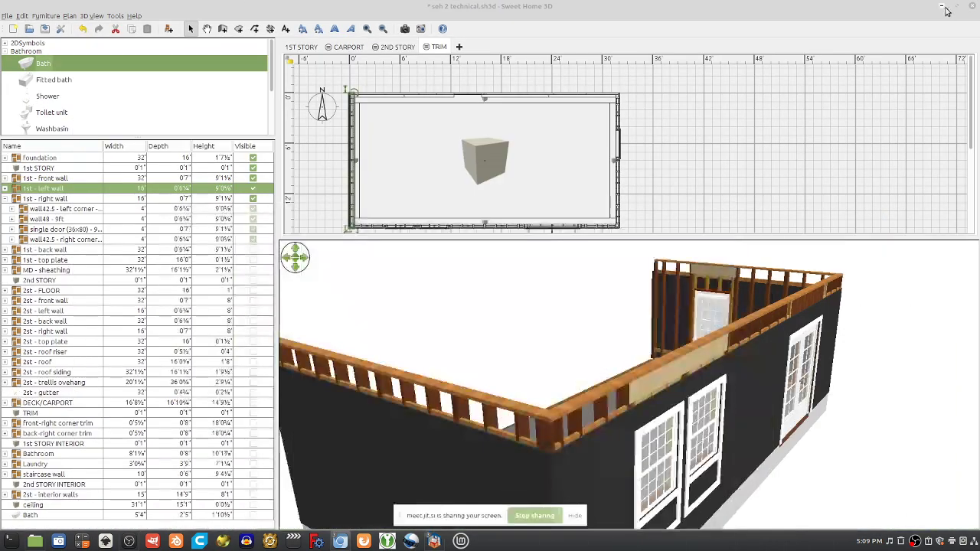
click(943, 6)
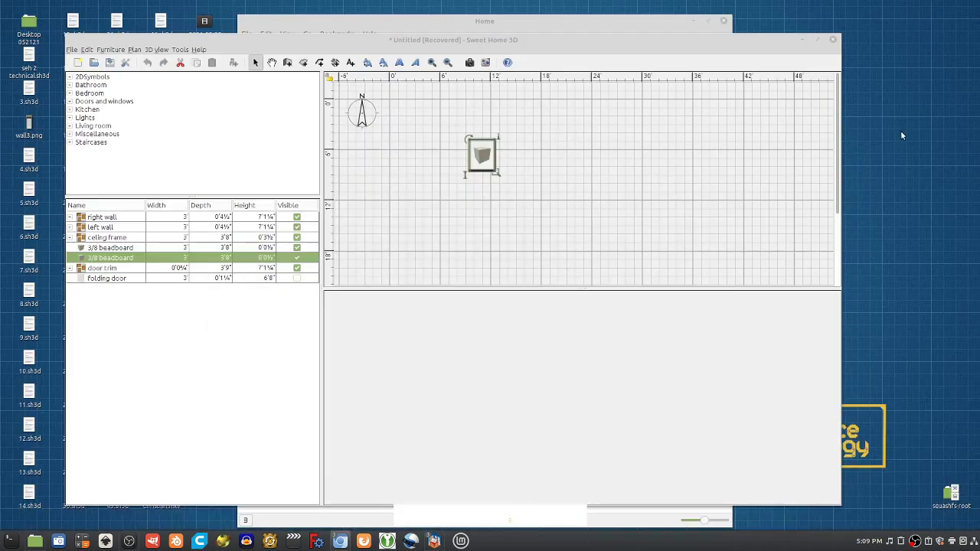
click(802, 39)
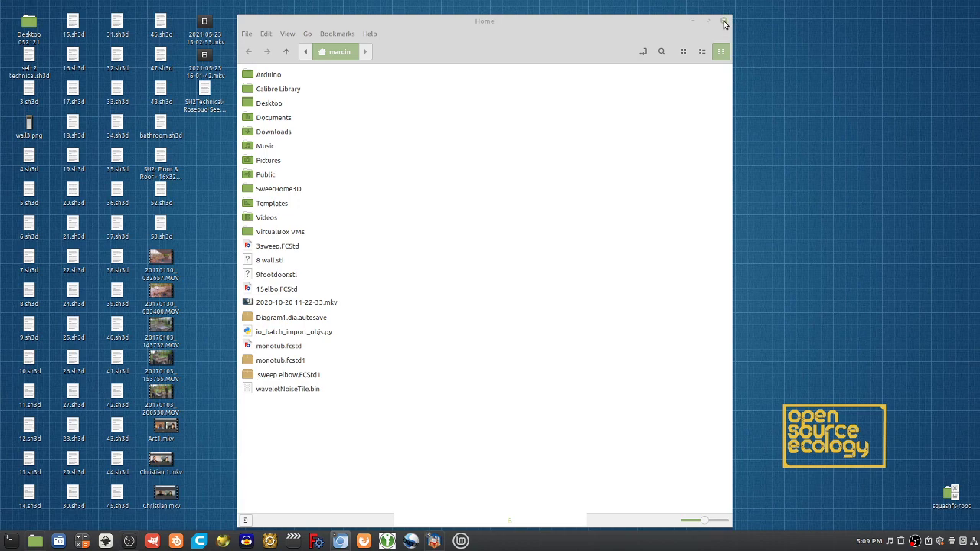
click(725, 22)
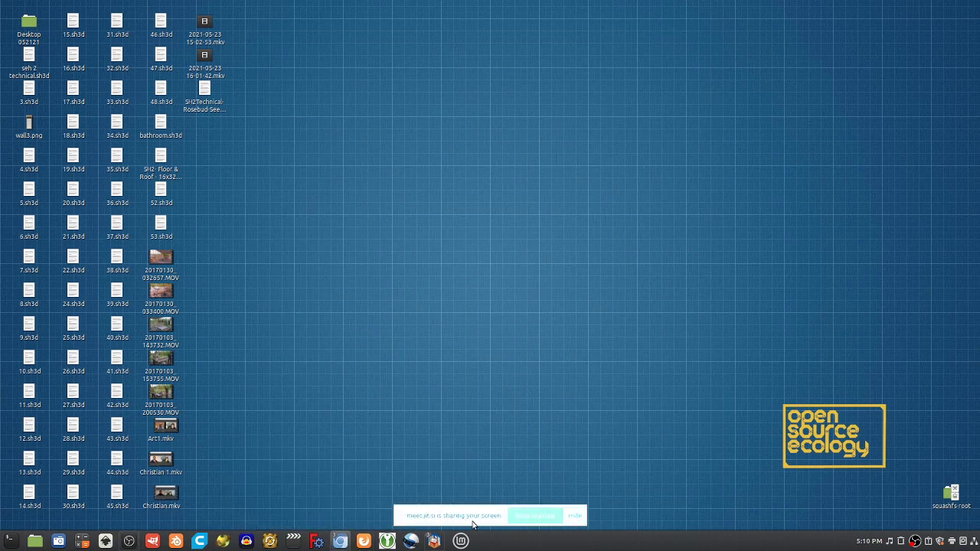
Step: Restore the Chromium window showing the Technical folder on Google Drive
click(337, 539)
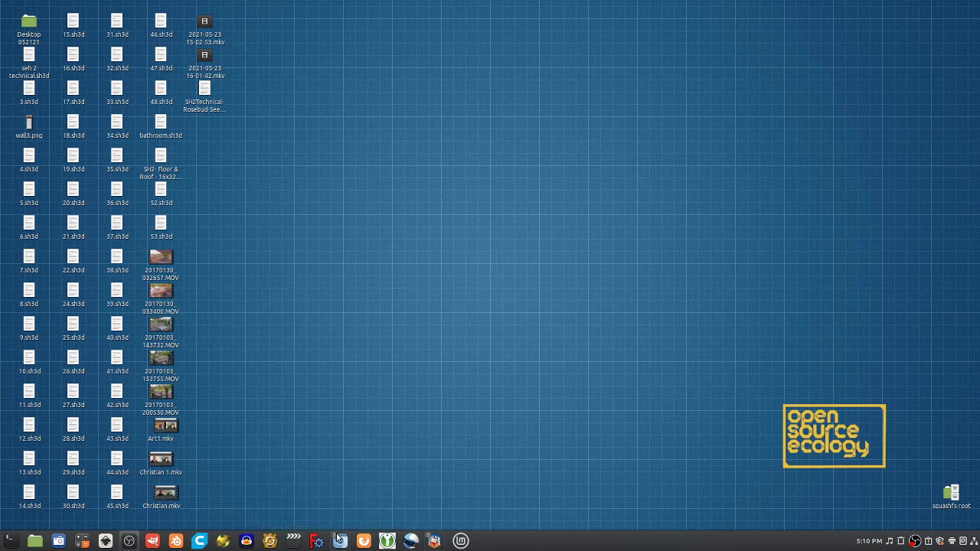
click(340, 542)
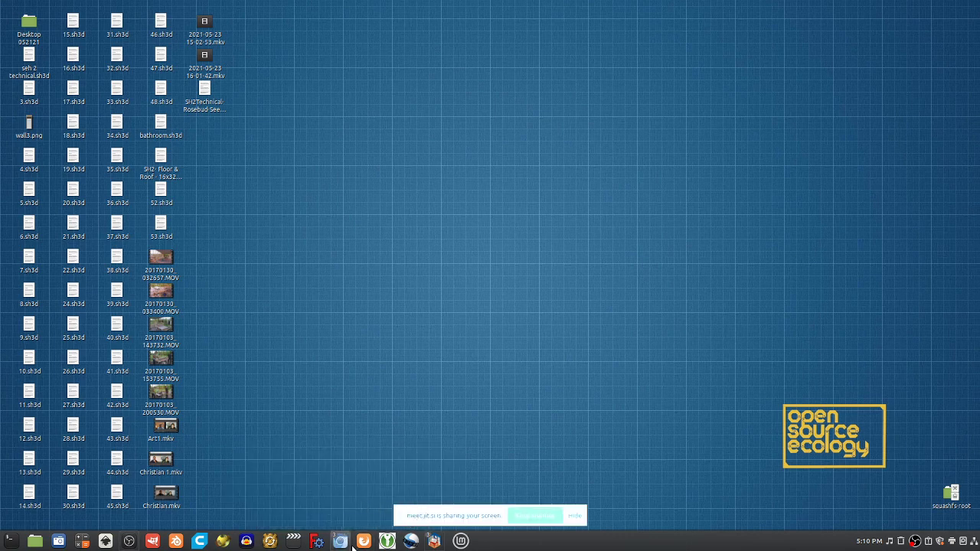
mouse_move(339, 542)
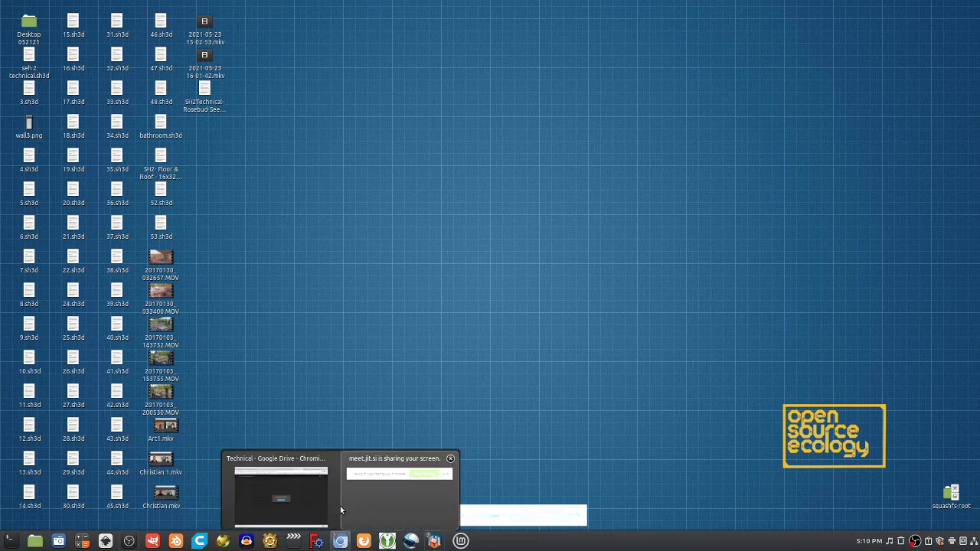
click(293, 505)
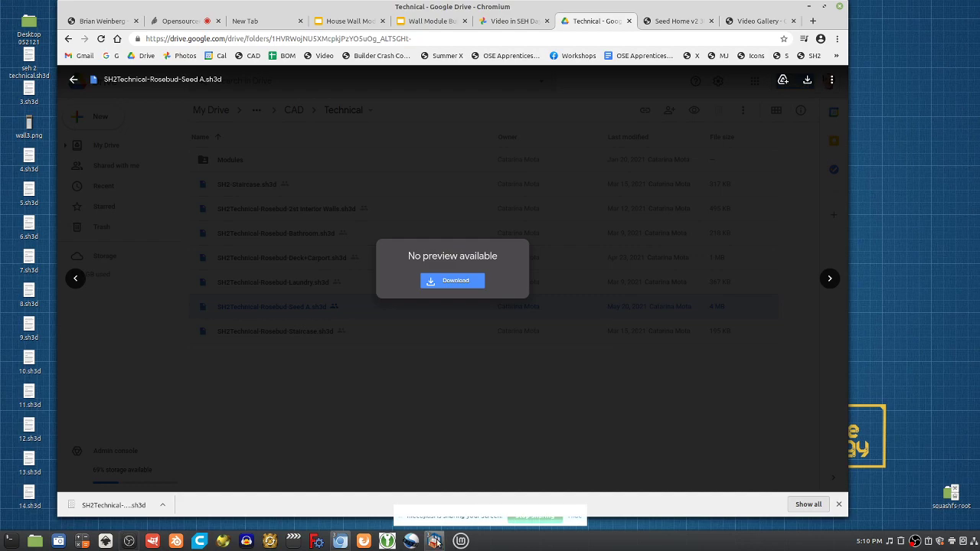
Step: Switch to the SH2Technical-Rosebud-Seed A.sh3d window in Sweet Home 3D and turn the house to a straight front view
mouse_move(438, 542)
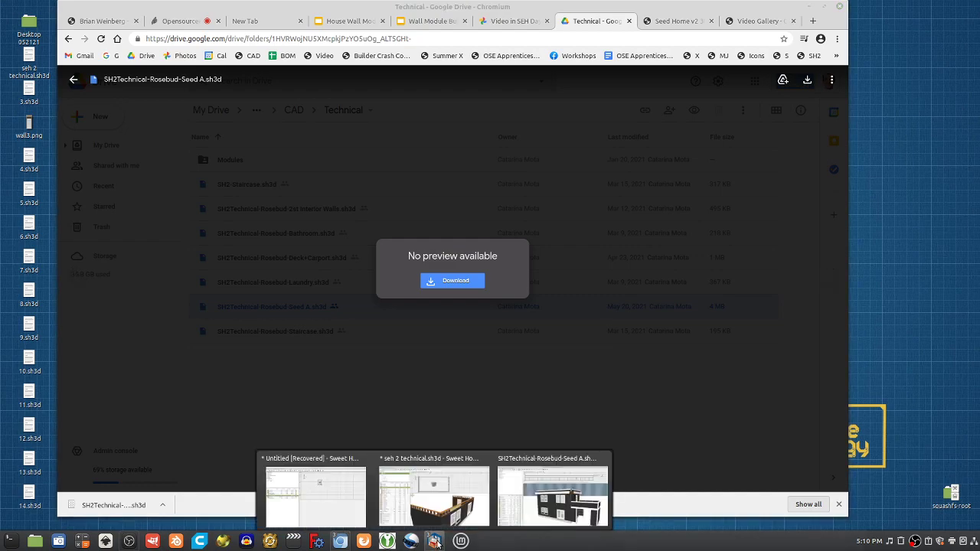
click(552, 496)
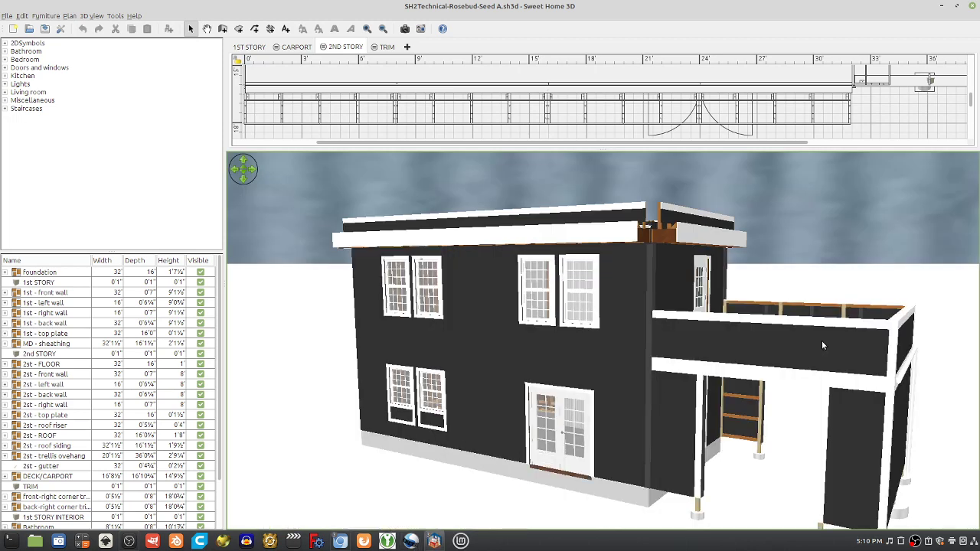
drag(825, 321, 890, 284)
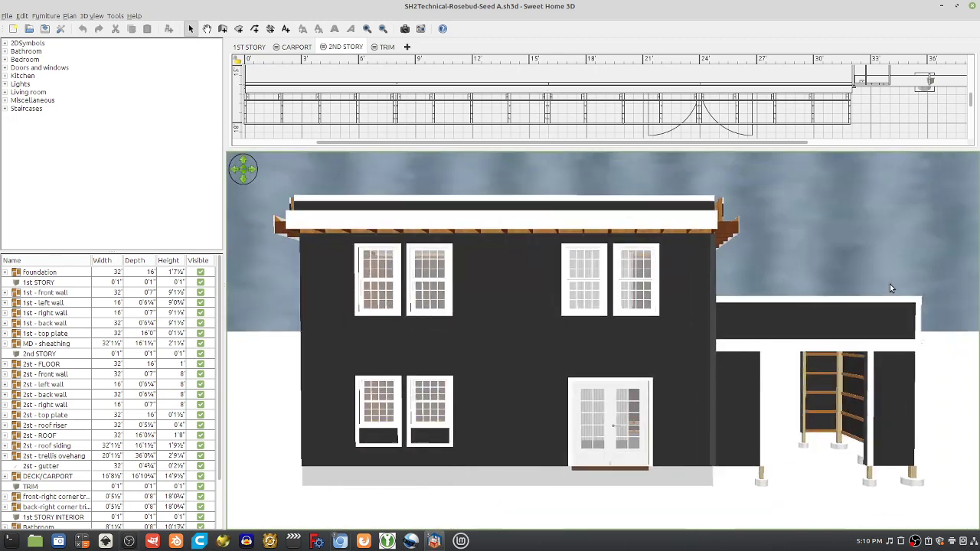
Step: Switch to Chromium, show the Opensourceecology Jitsi meeting and maximize the browser window
click(340, 541)
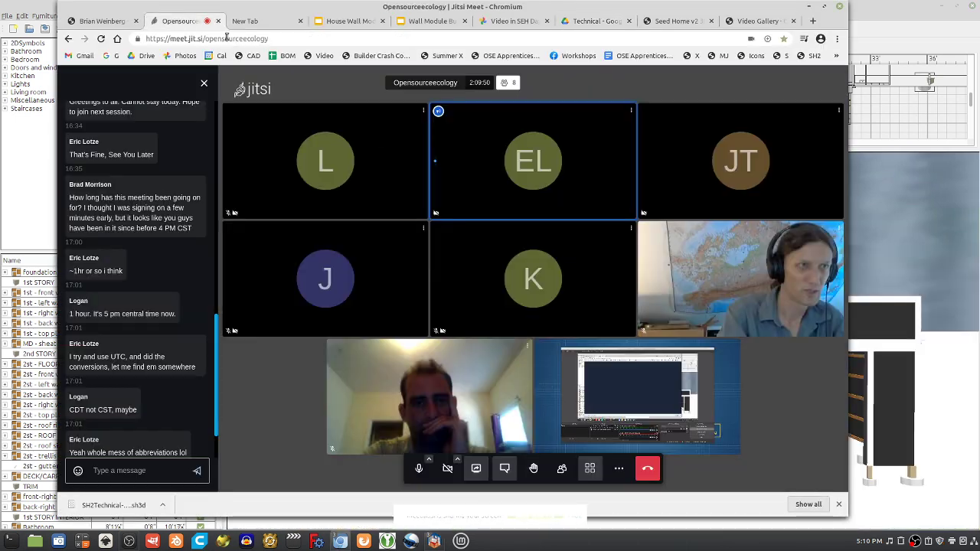
click(184, 23)
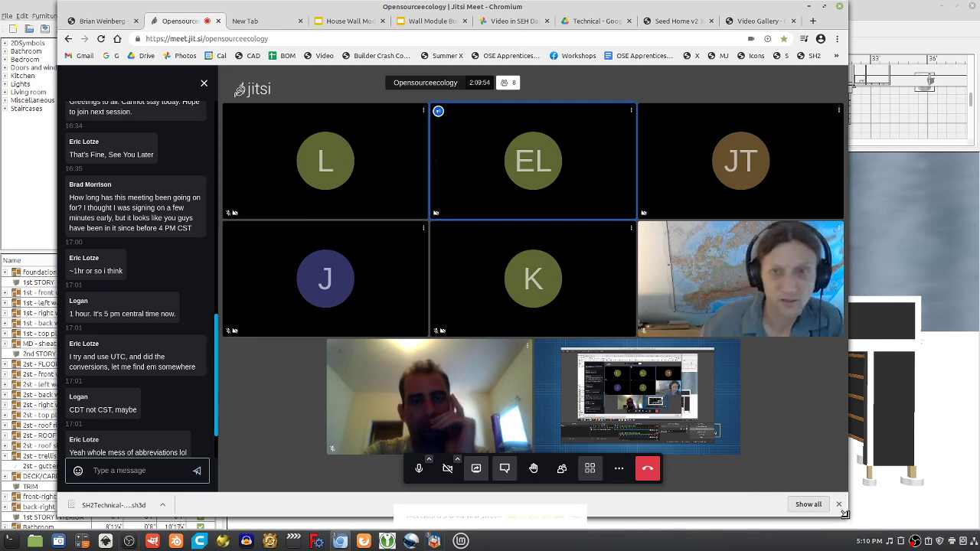
drag(841, 514, 933, 517)
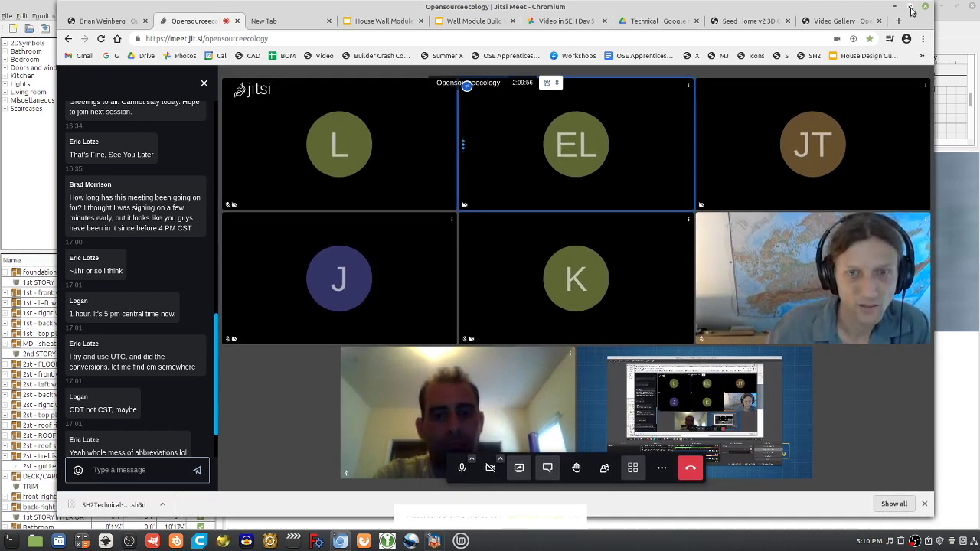
click(911, 5)
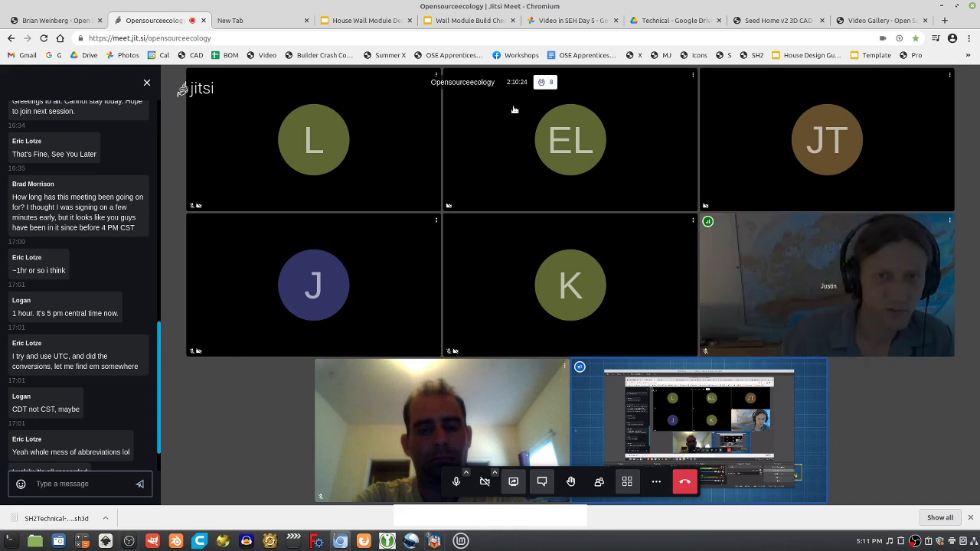
Step: Open the wiki's Recent Wiki Changes page and look through the latest edits
click(57, 20)
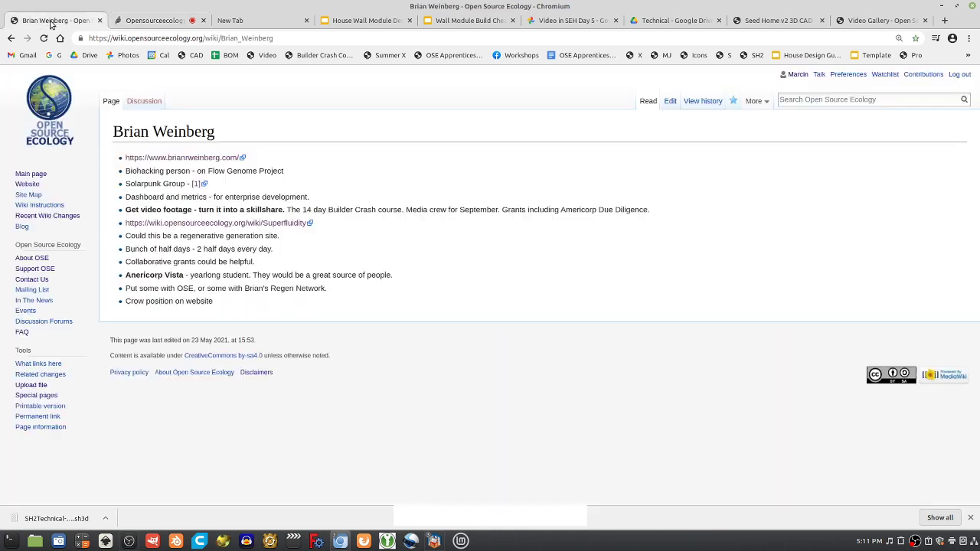
click(44, 217)
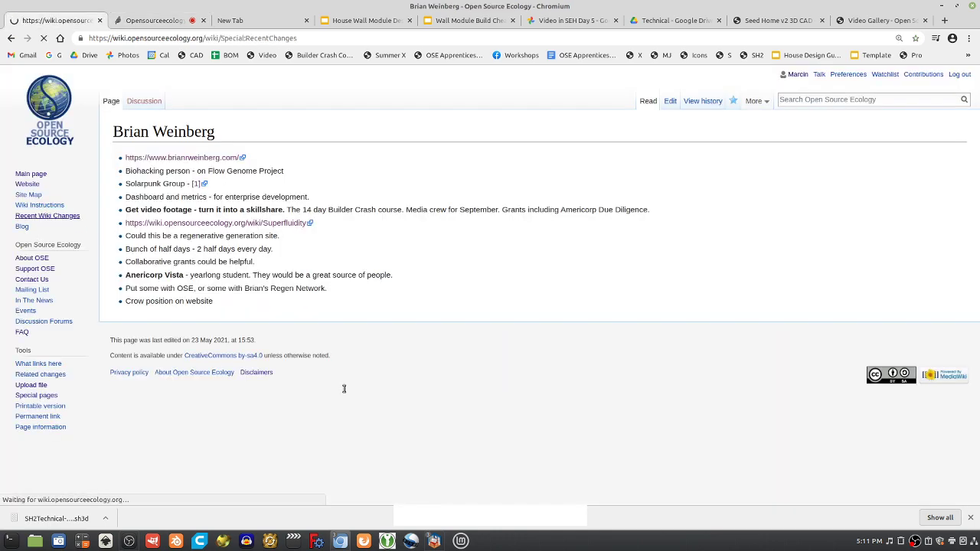
scroll(204, 331, down, 2)
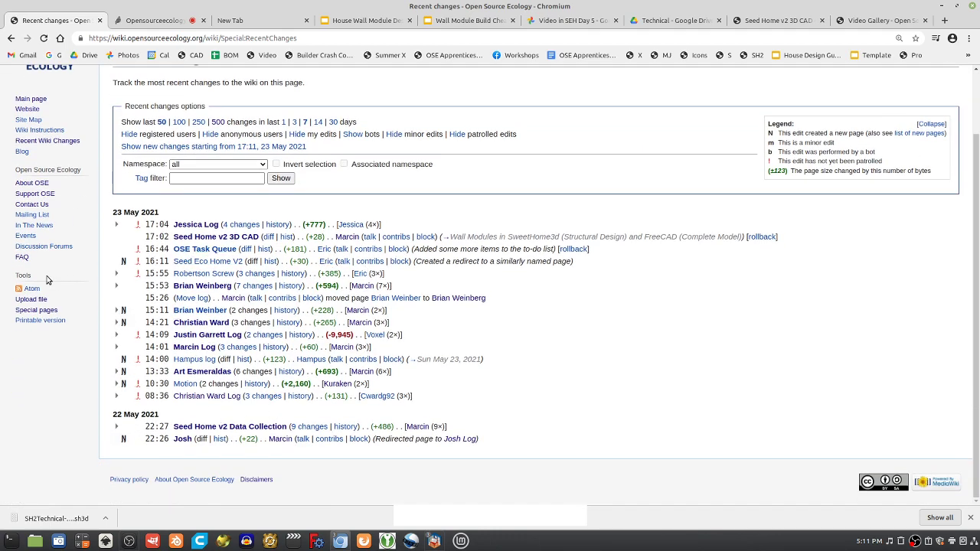
Step: Open the Active users list from the wiki's Special pages and review the users' activity in the last 30 days
click(39, 310)
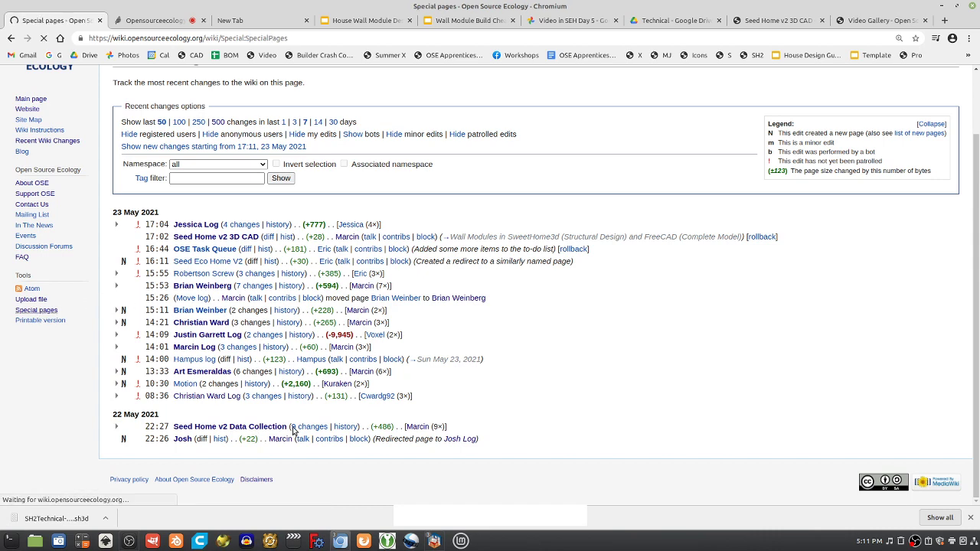
scroll(219, 422, down, 6)
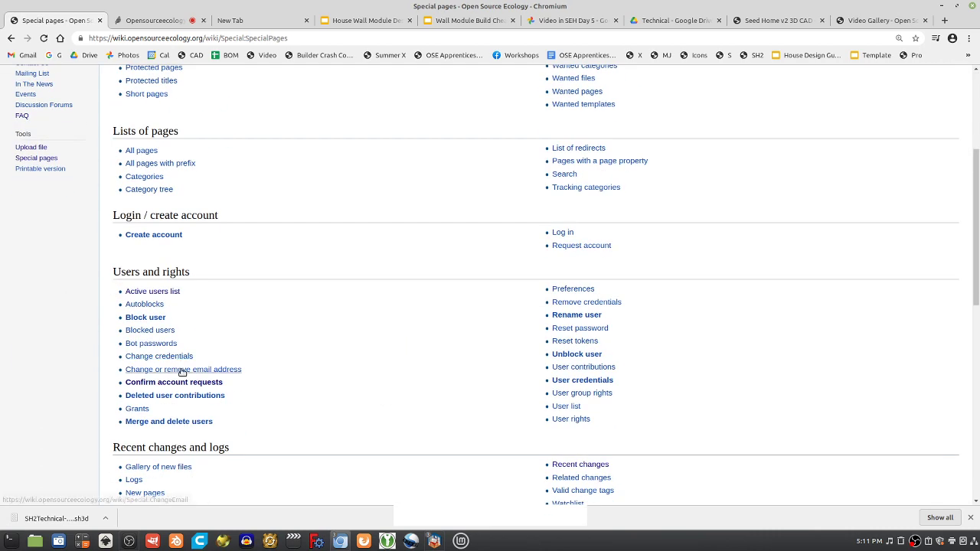
click(146, 292)
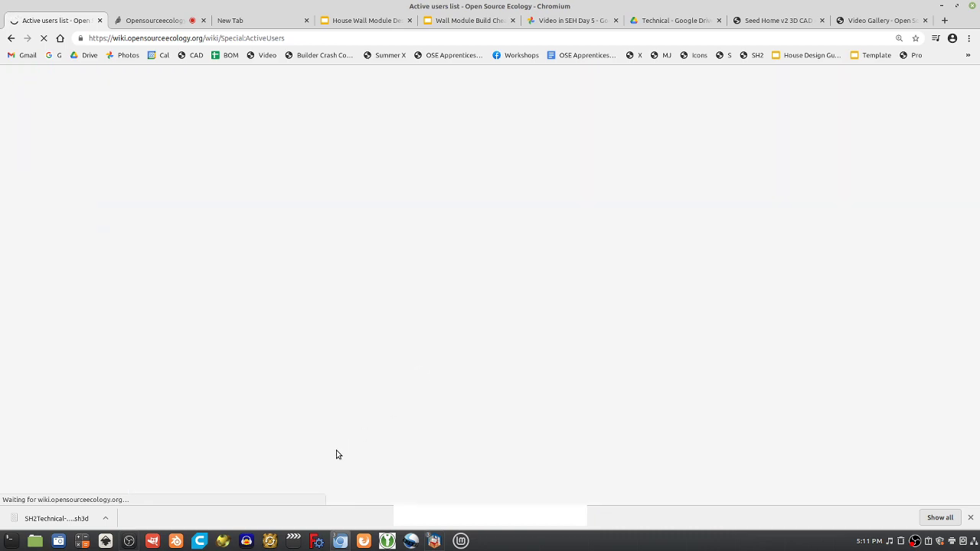
scroll(276, 414, down, 3)
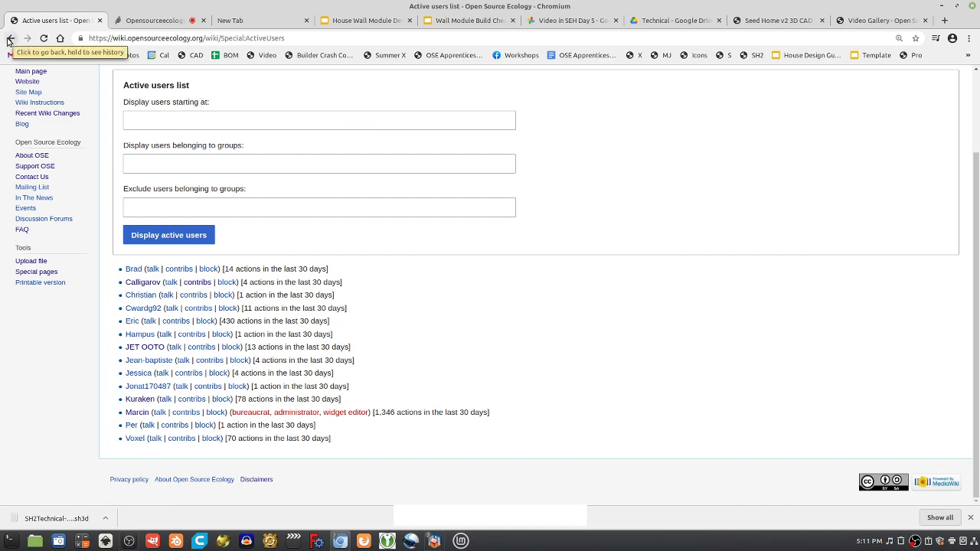
scroll(241, 271, up, 3)
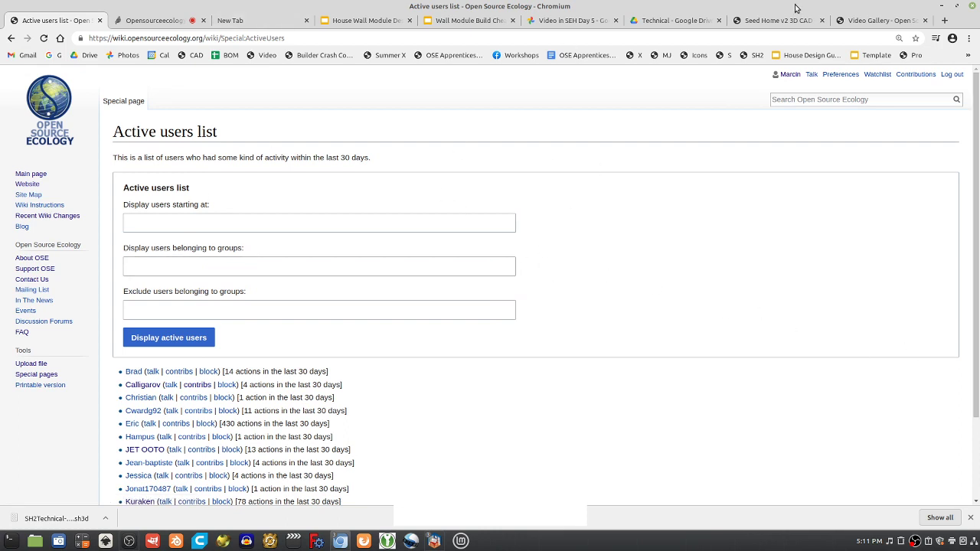
Step: Open the bookmarked MJ log page and examine the development effort chart's May 17 point and the recent dated entries
click(663, 58)
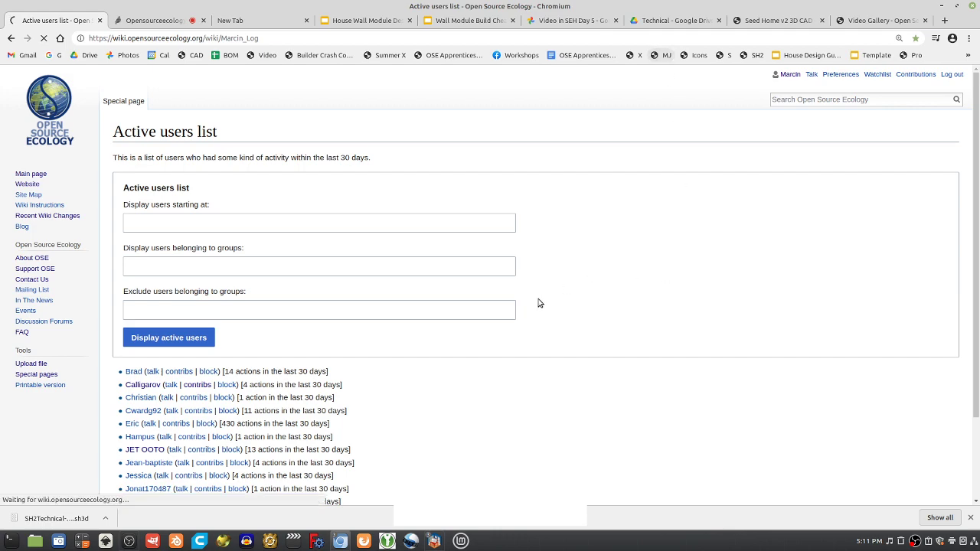
scroll(230, 398, down, 3)
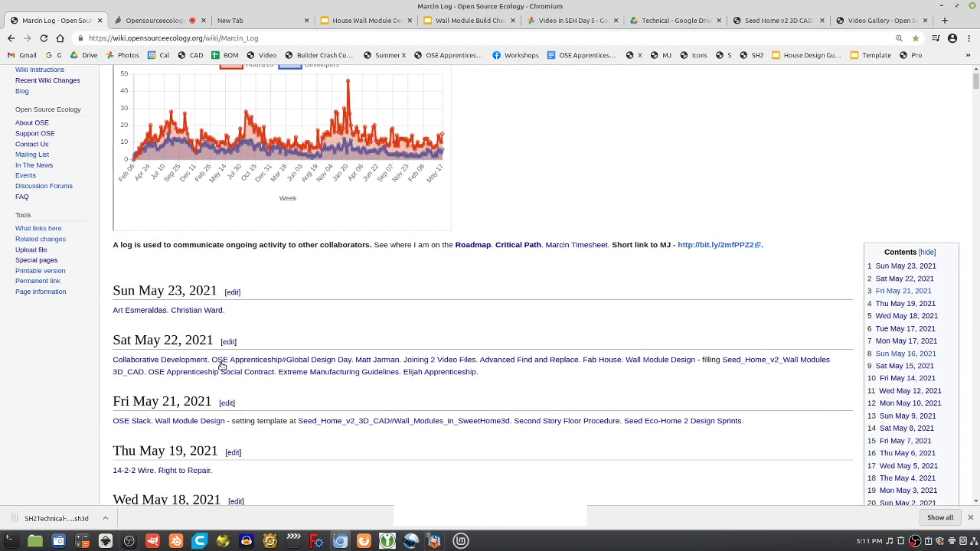
scroll(220, 365, up, 3)
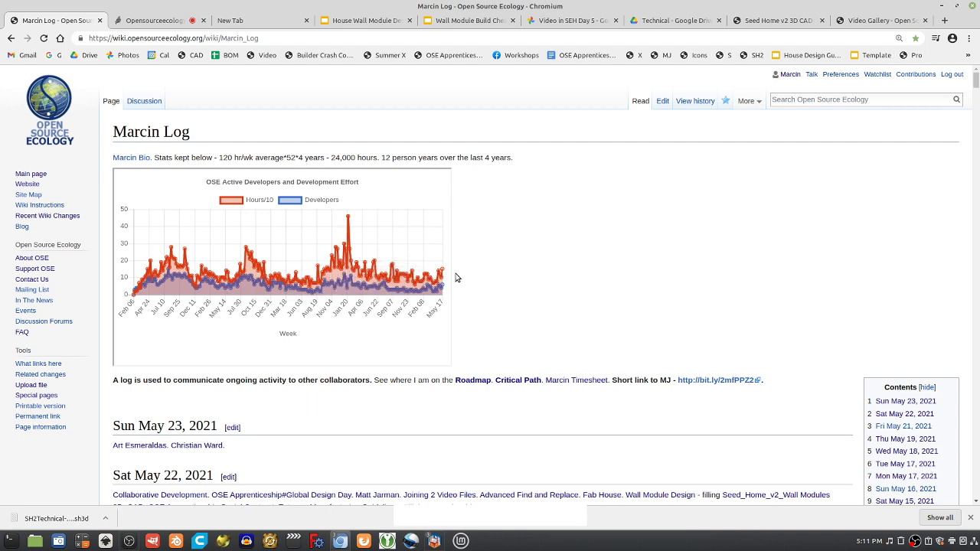
mouse_move(445, 273)
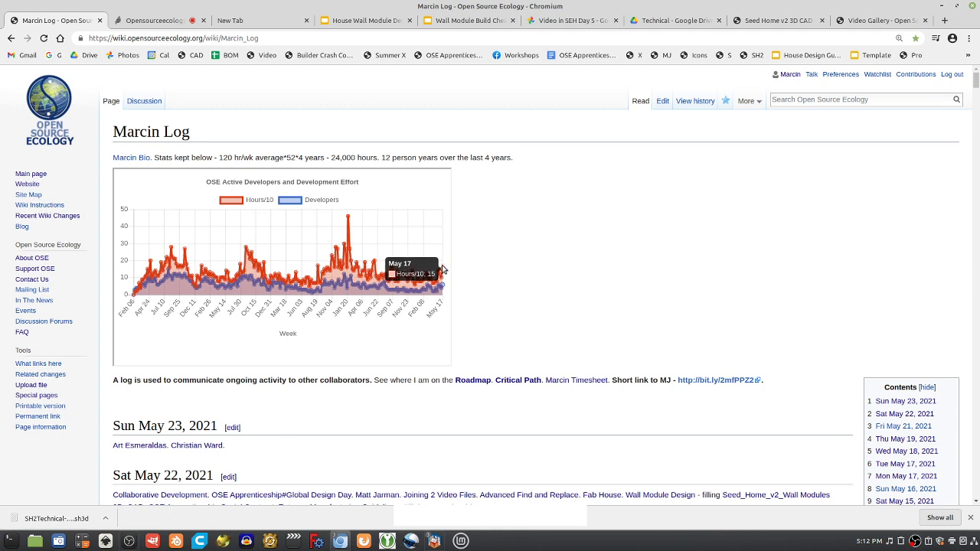
scroll(460, 313, down, 4)
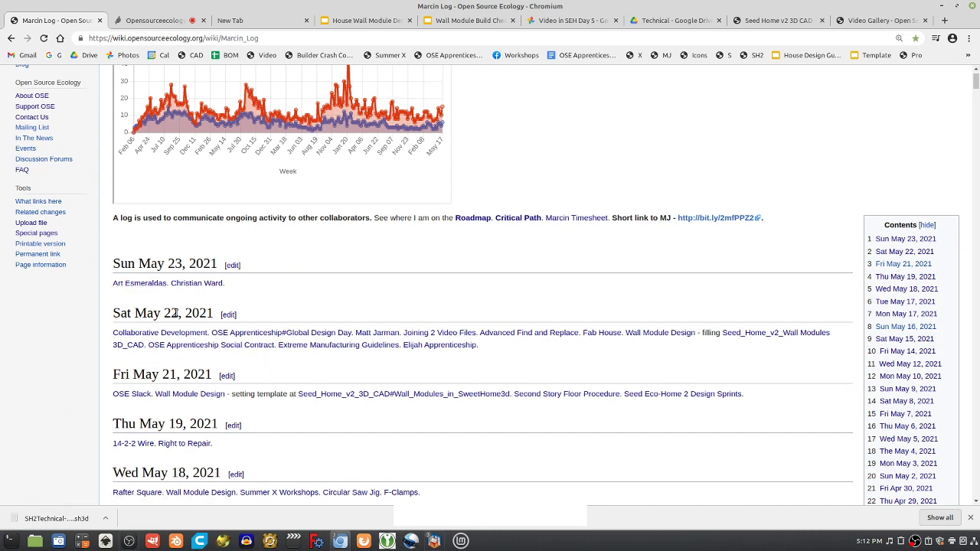
Step: Open the timesheet page linked from the log, look through its logged hour entries, and return to the log
scroll(174, 314, up, 3)
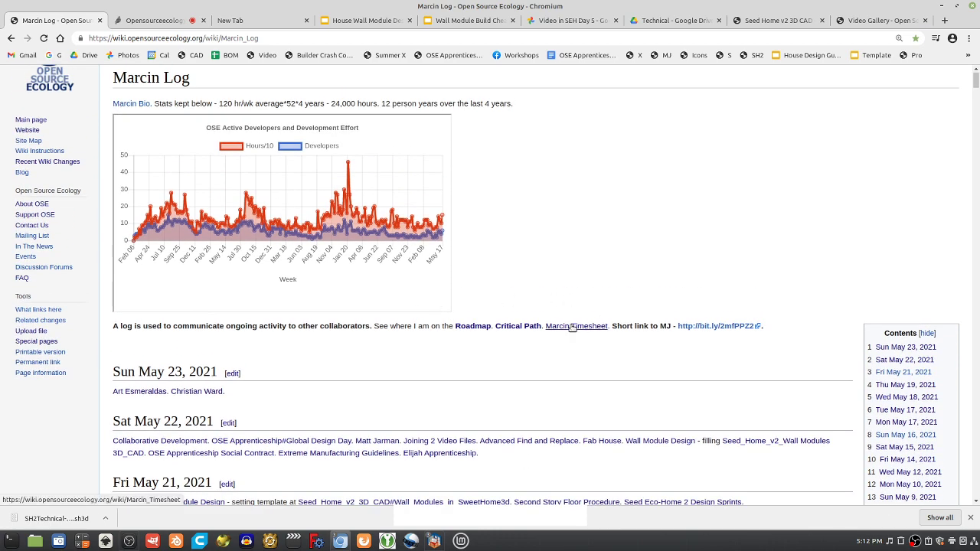
click(573, 327)
scroll(350, 295, down, 5)
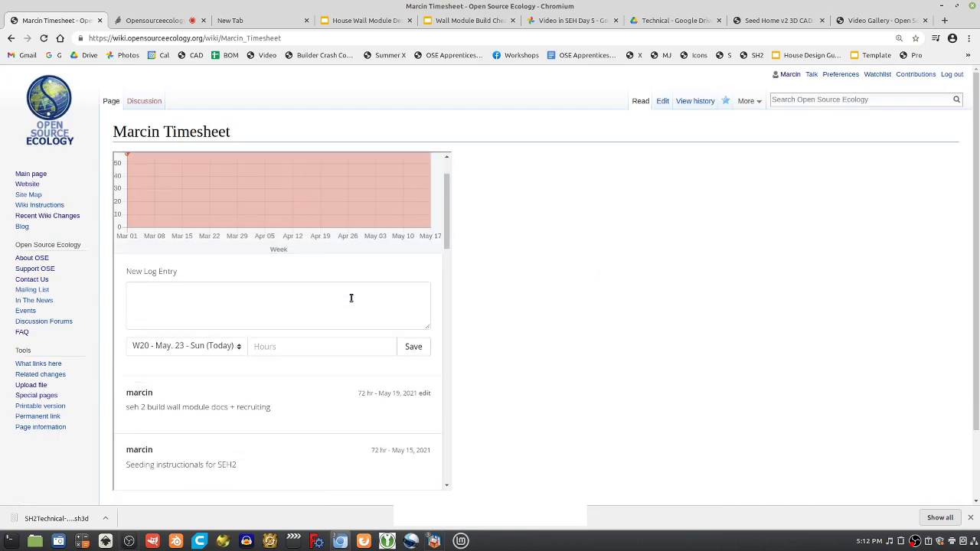
click(12, 38)
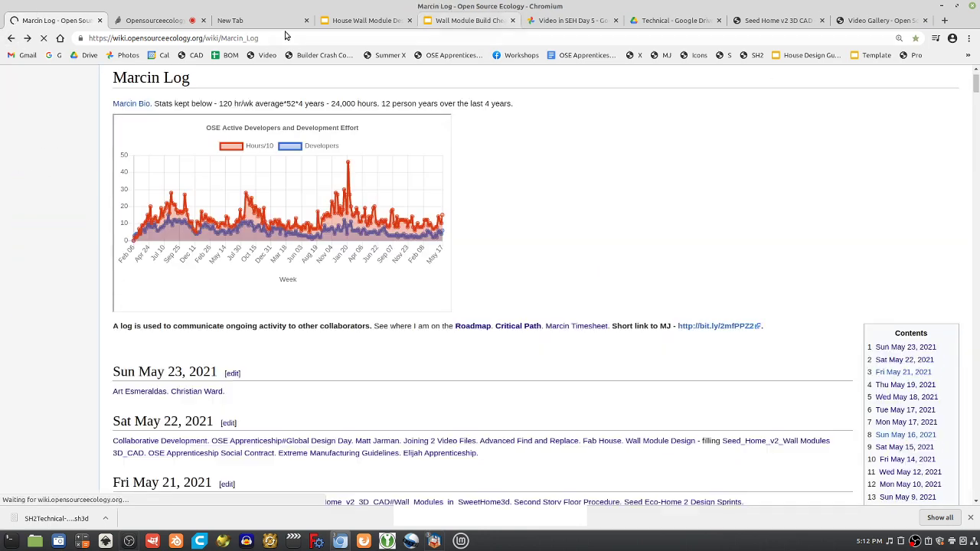
Step: Show the Seed Home v2 3D CAD wiki page, switch to Sweet Home 3D and widen the furniture list
click(776, 19)
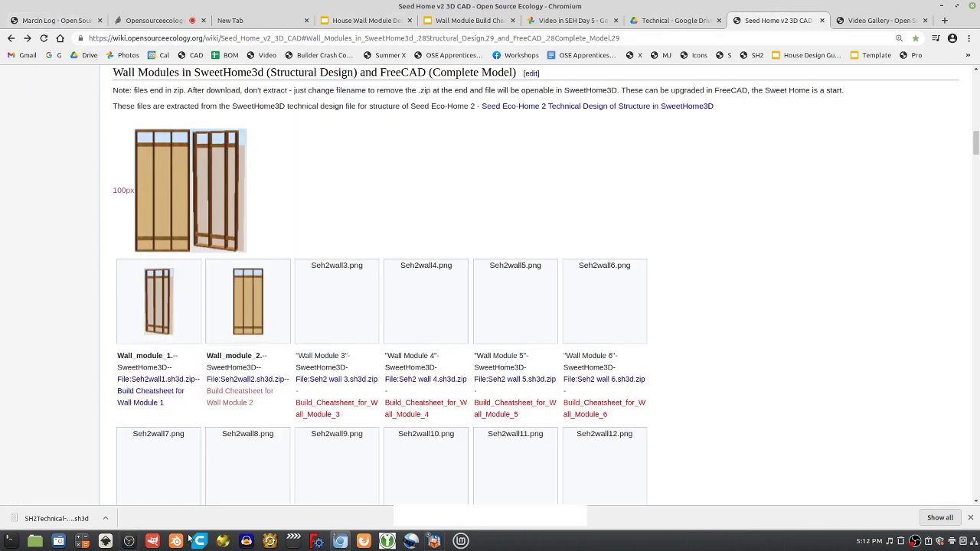
click(434, 545)
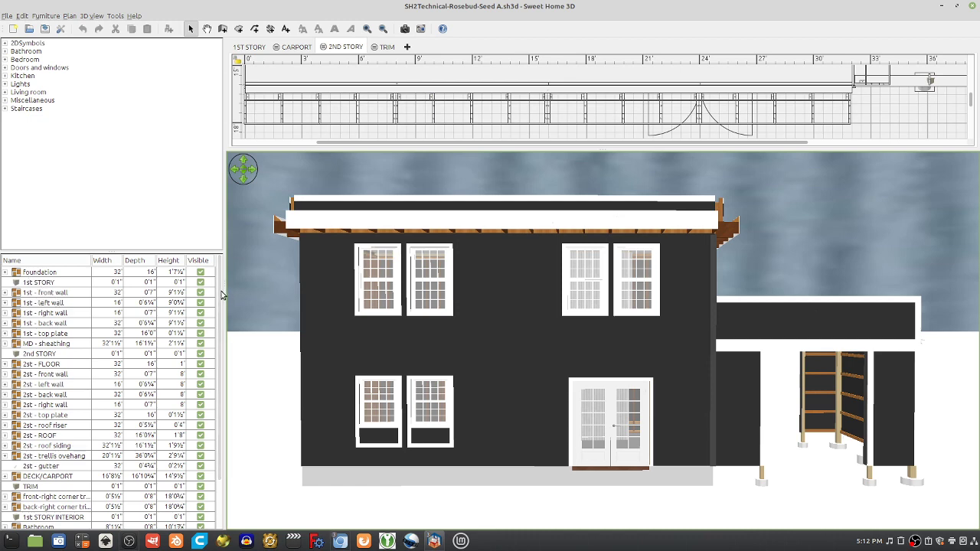
drag(227, 294, 377, 294)
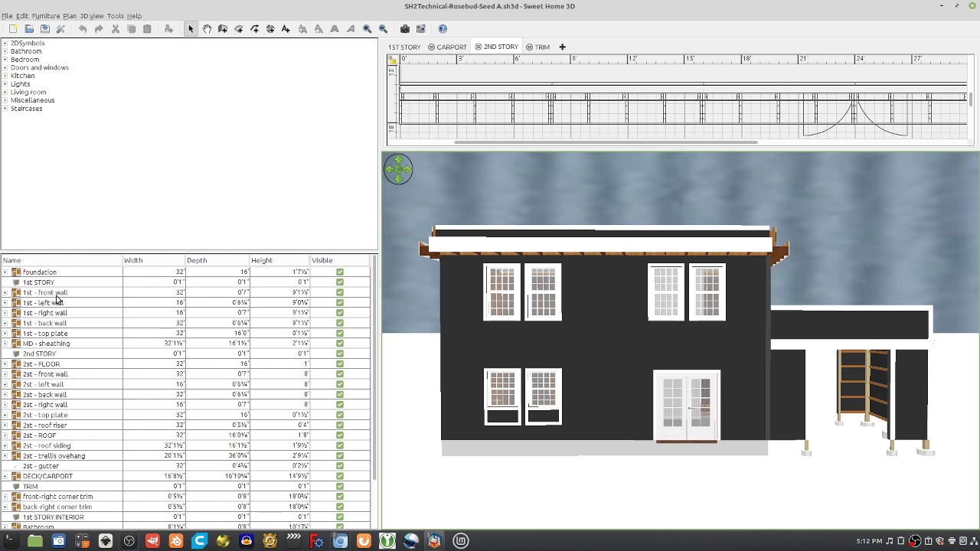
Step: Select the 1st - right wall group and enlarge the plan area to show the whole second-story plan
click(62, 314)
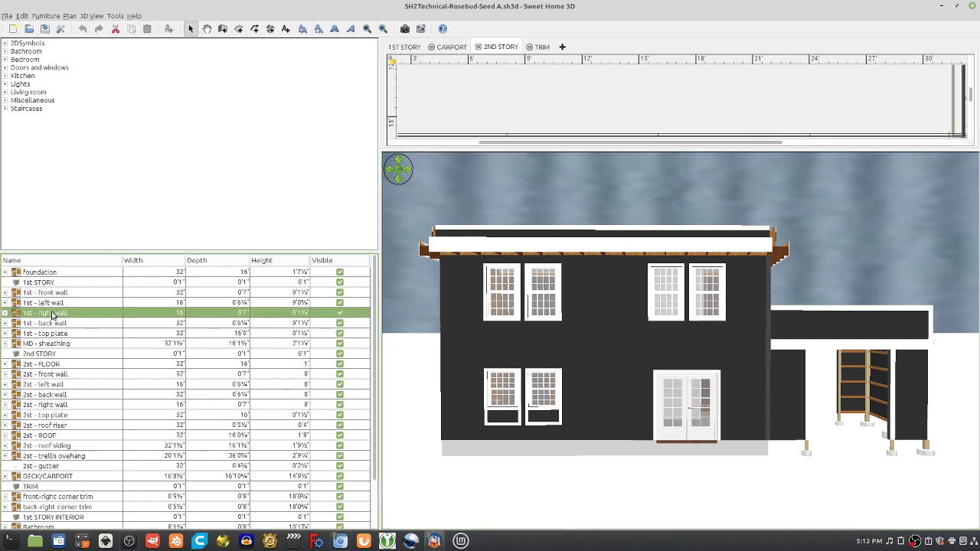
drag(808, 371, 793, 391)
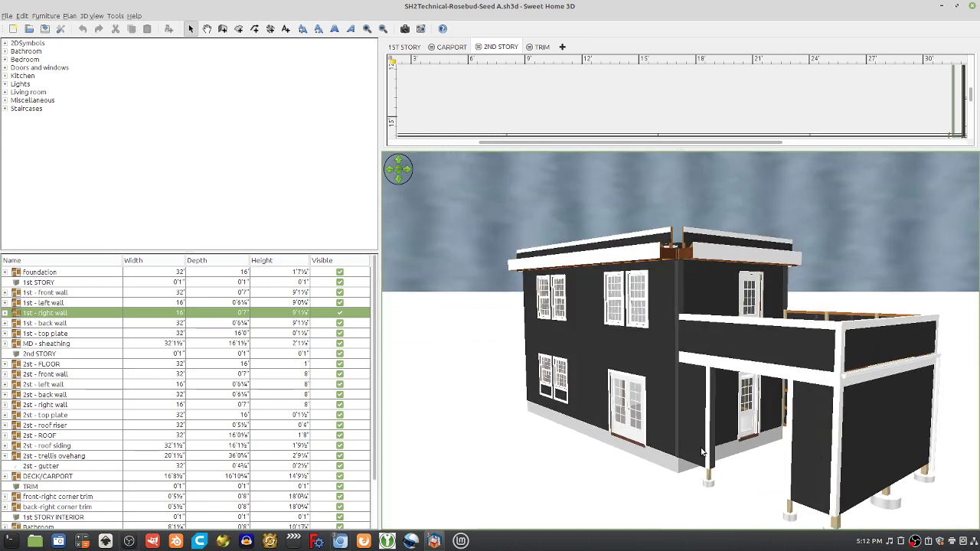
drag(661, 349, 689, 230)
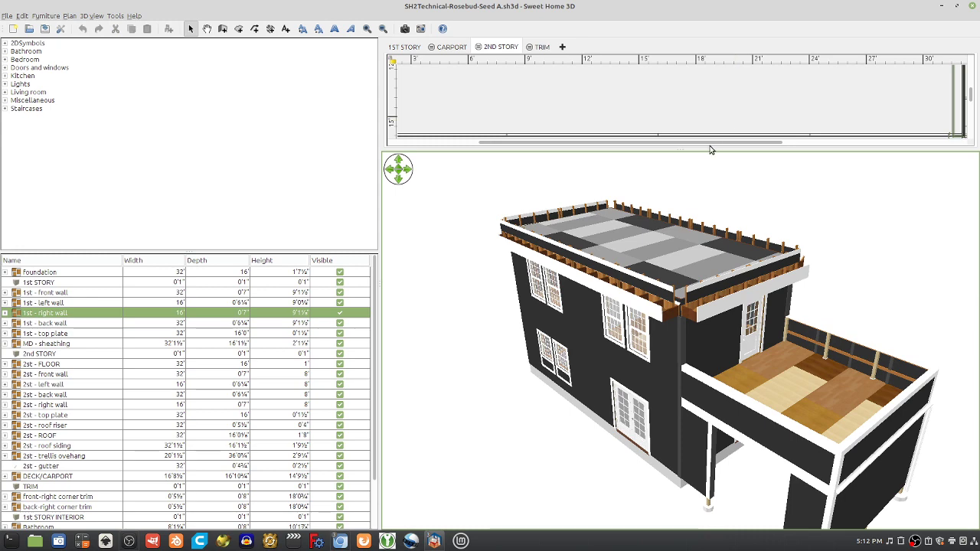
drag(707, 147, 710, 310)
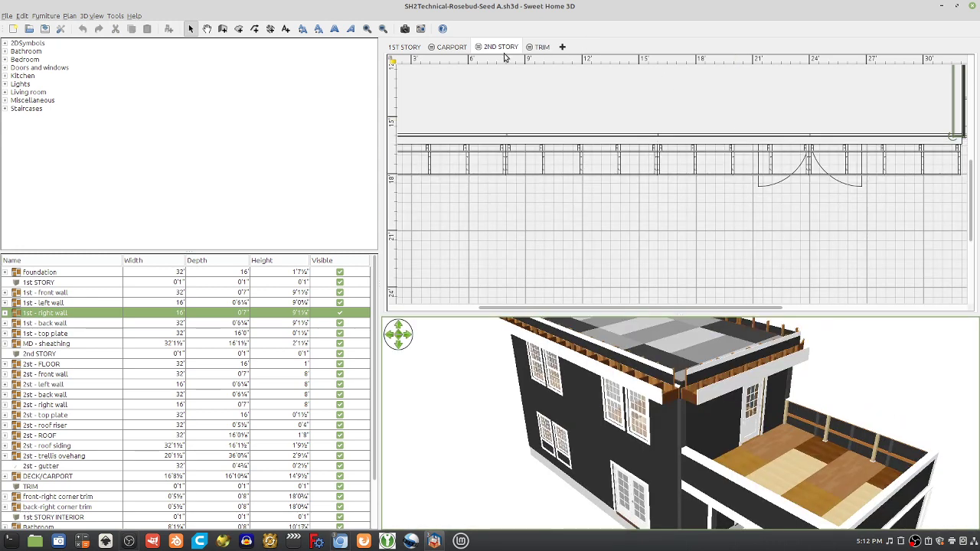
click(383, 29)
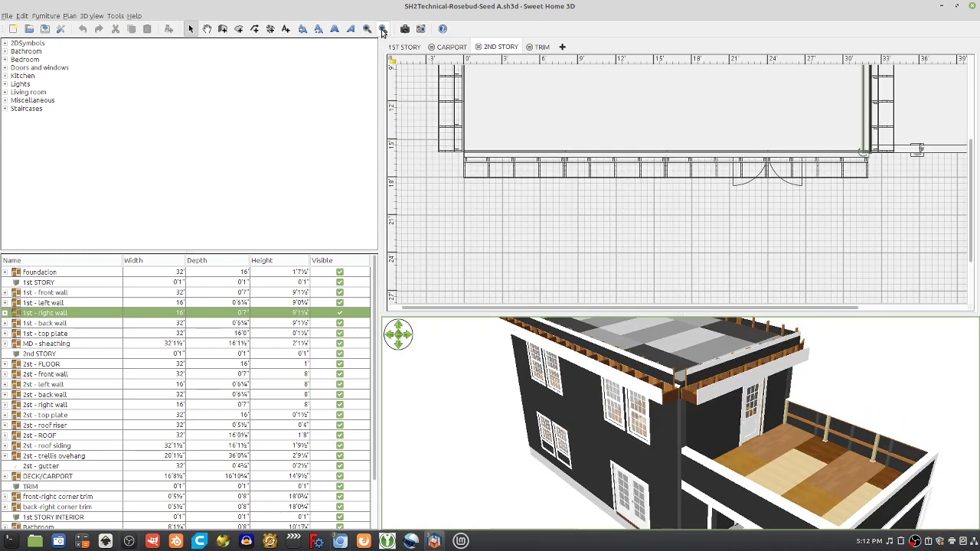
click(383, 29)
scroll(820, 150, up, 3)
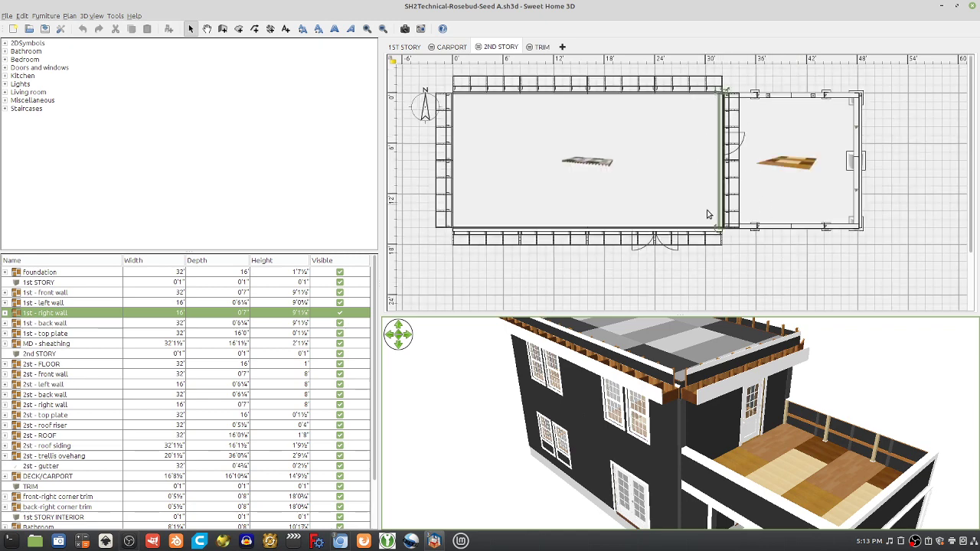
Step: Copy the 1st - right wall group into a new home and view its framed side in 3D
click(44, 315)
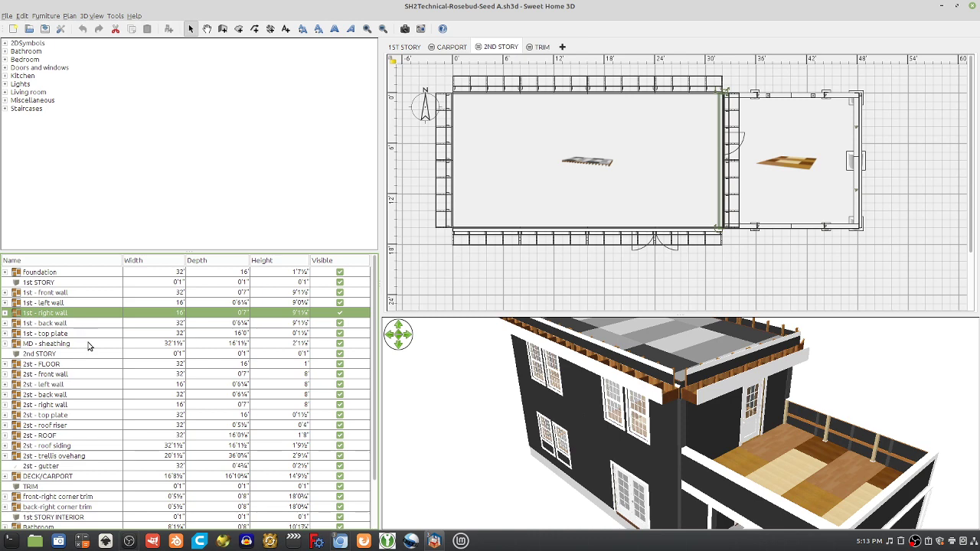
click(13, 30)
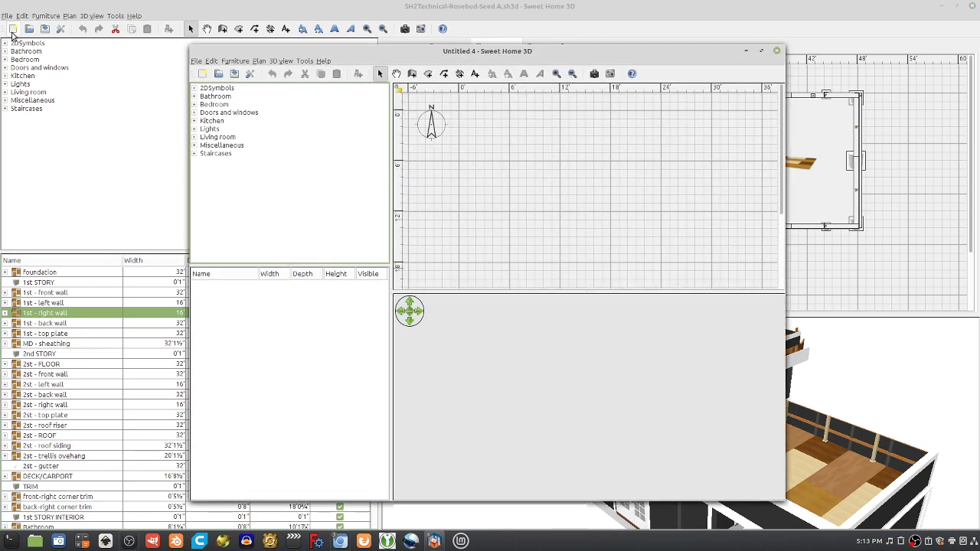
click(277, 333)
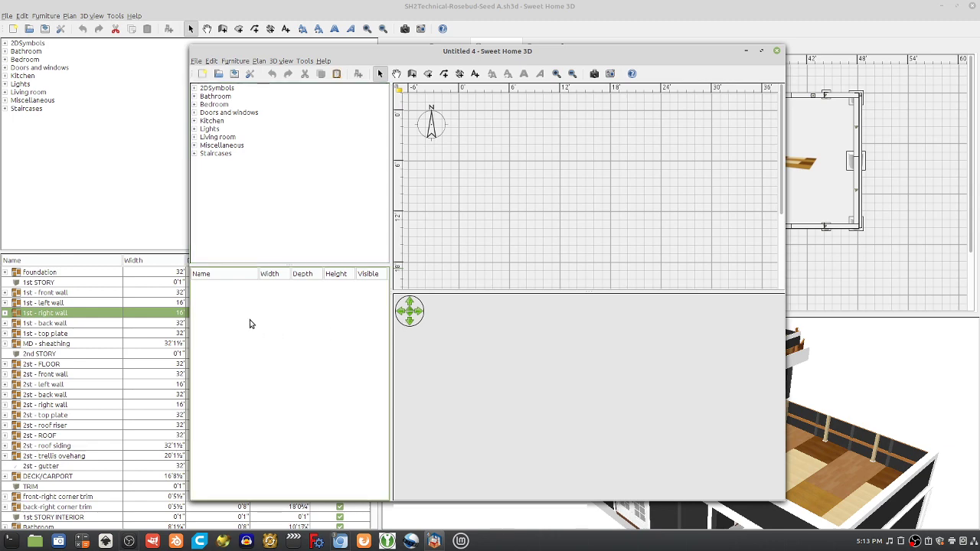
key(ctrl+v)
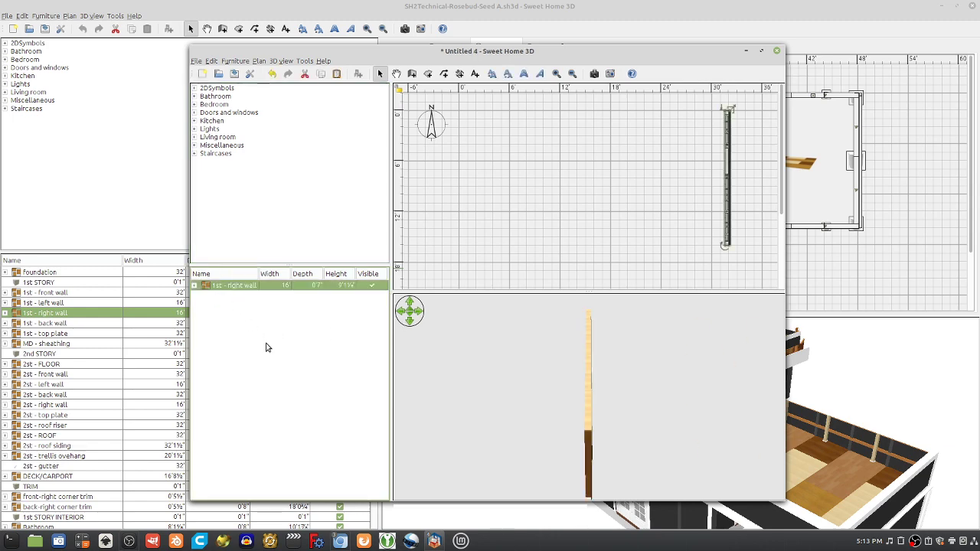
drag(530, 458, 641, 390)
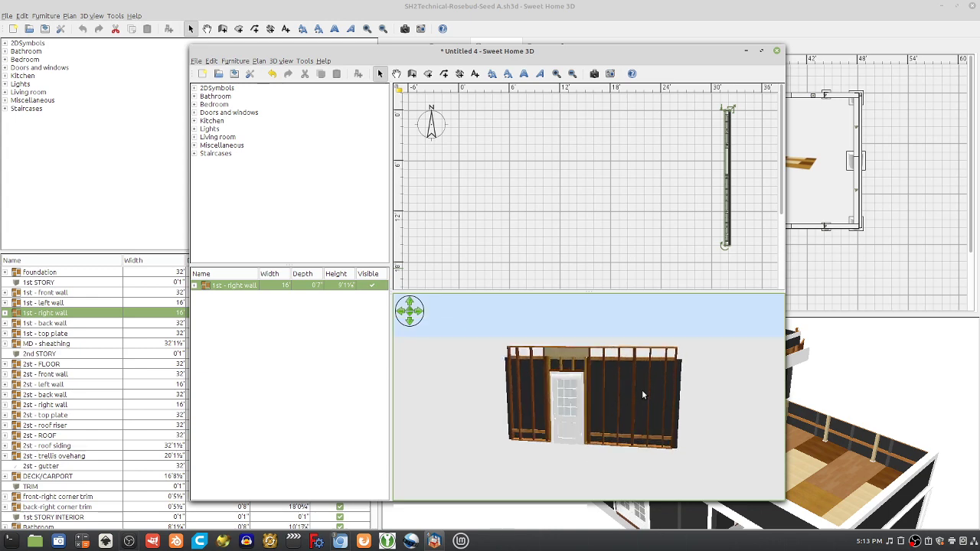
Step: Expand the 1st - right wall group and copy its left wall42.5 module into another new home
click(195, 286)
click(240, 299)
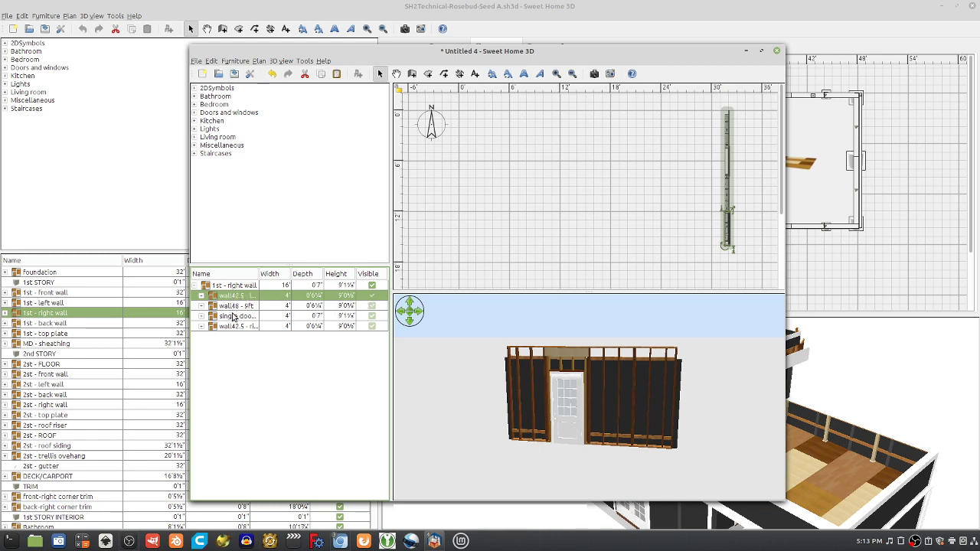
click(202, 74)
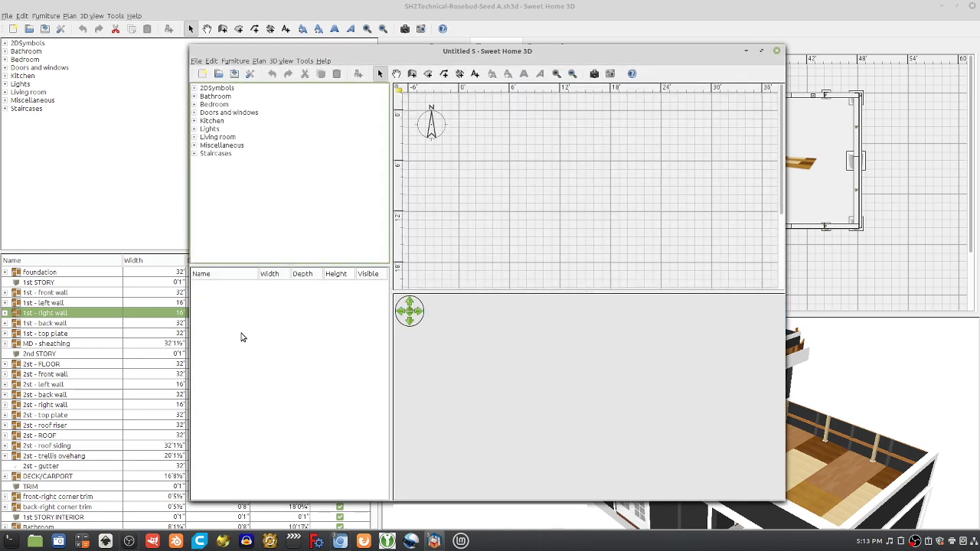
key(ctrl+v)
drag(619, 383, 506, 396)
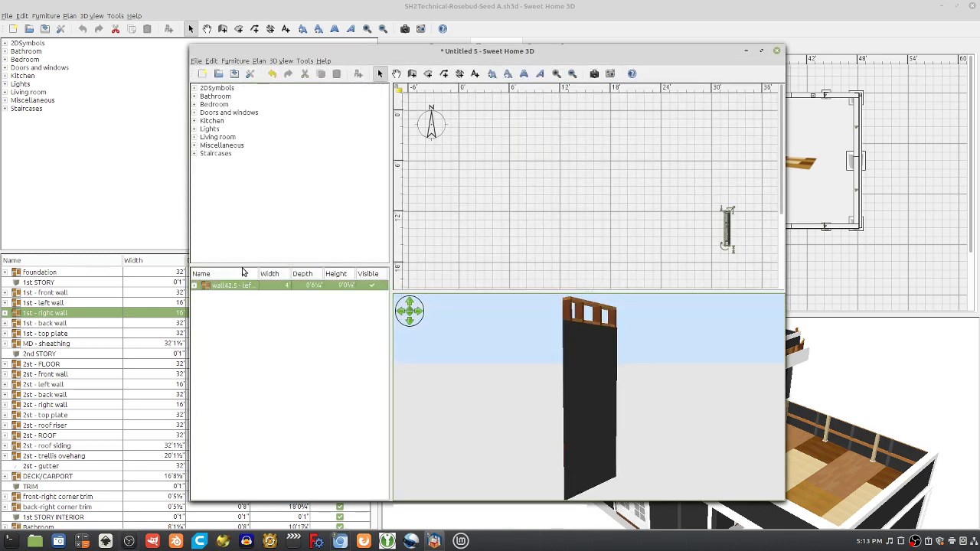
Step: Enlarge the furniture list and ungroup the wall42.5 module, its framing and the remaining subgroups into individual studs, plates and blocking
drag(246, 260, 243, 138)
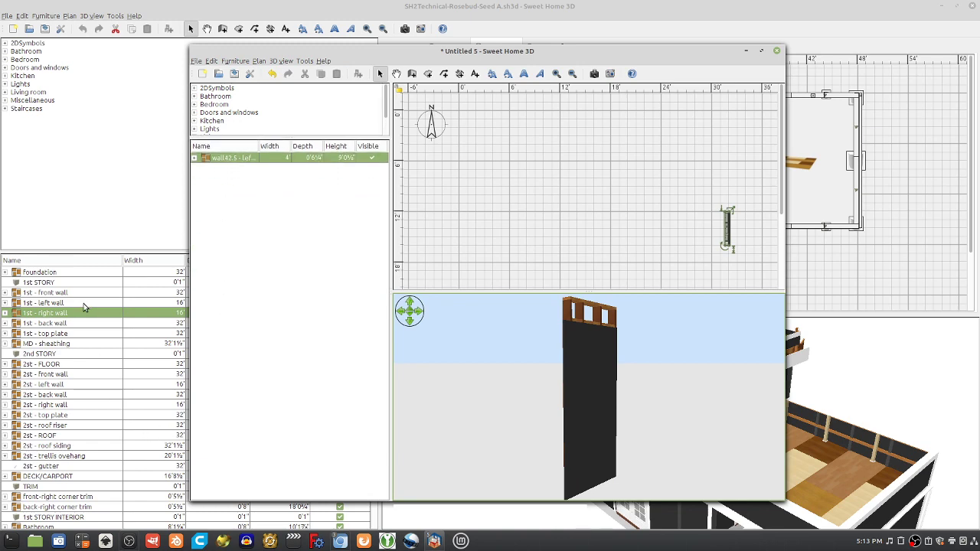
click(198, 157)
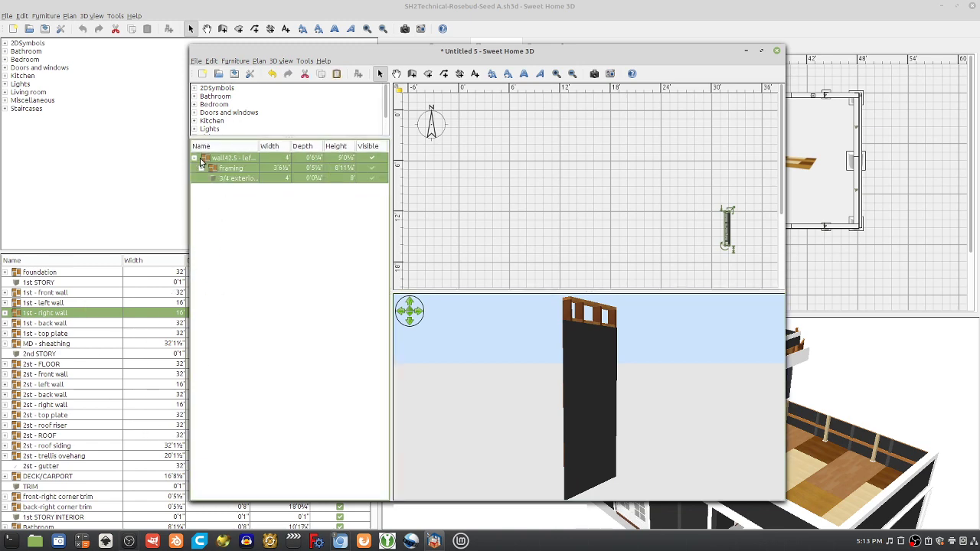
right_click(209, 159)
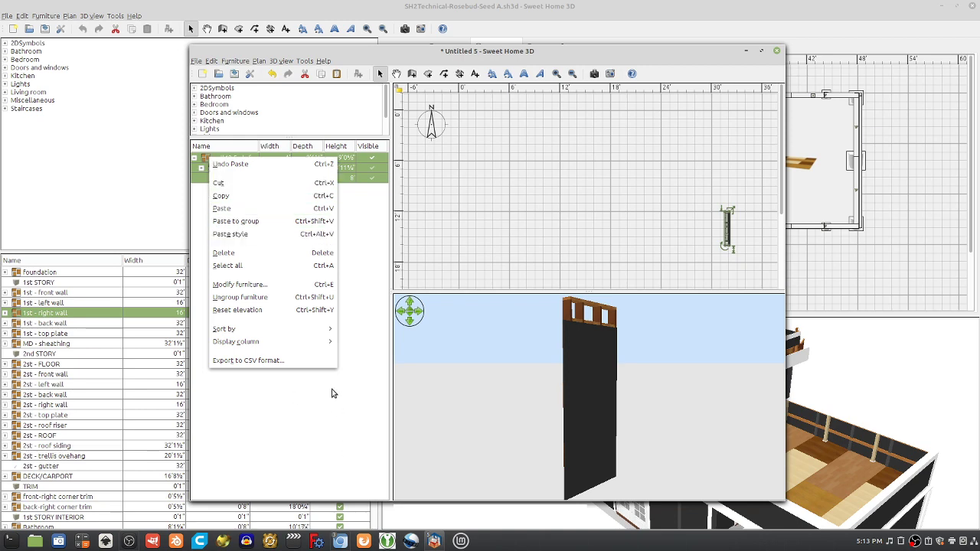
click(259, 298)
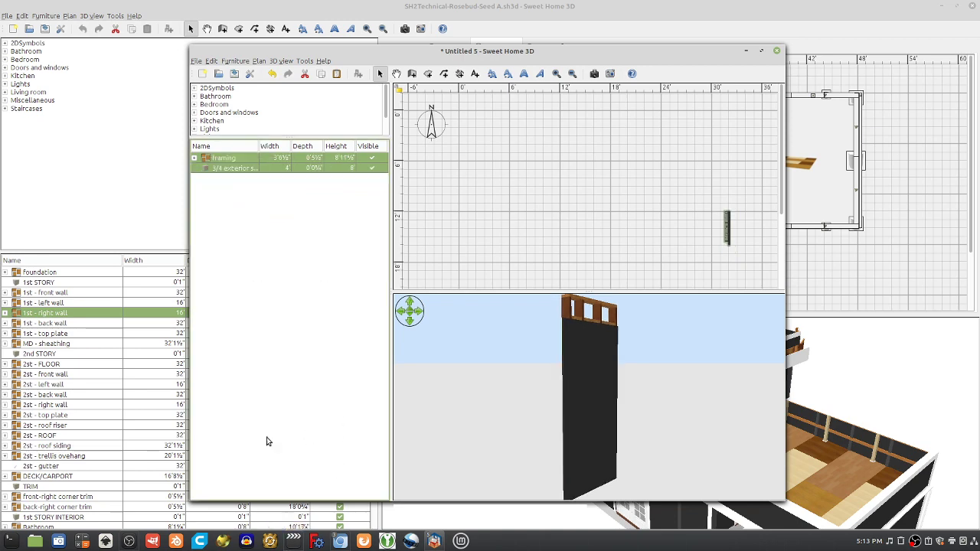
right_click(216, 160)
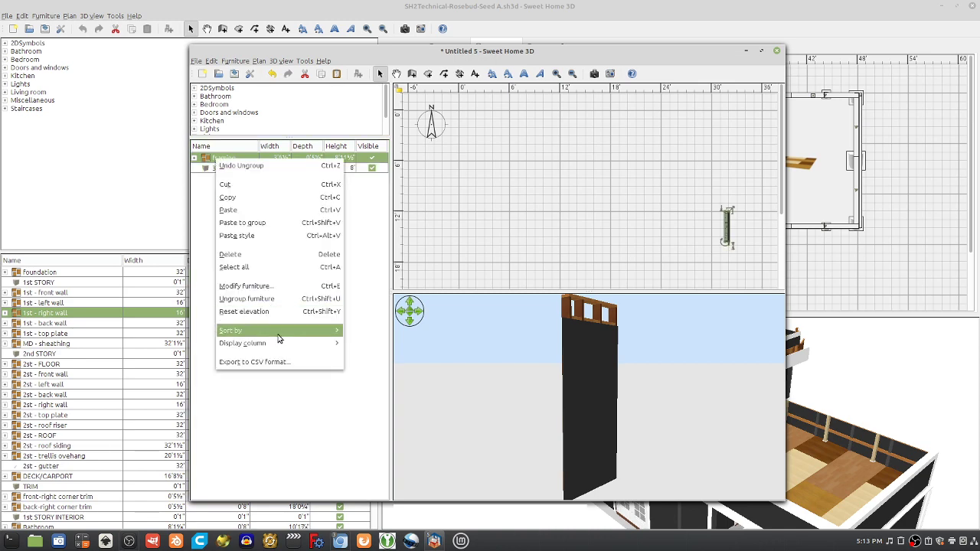
click(264, 298)
right_click(224, 188)
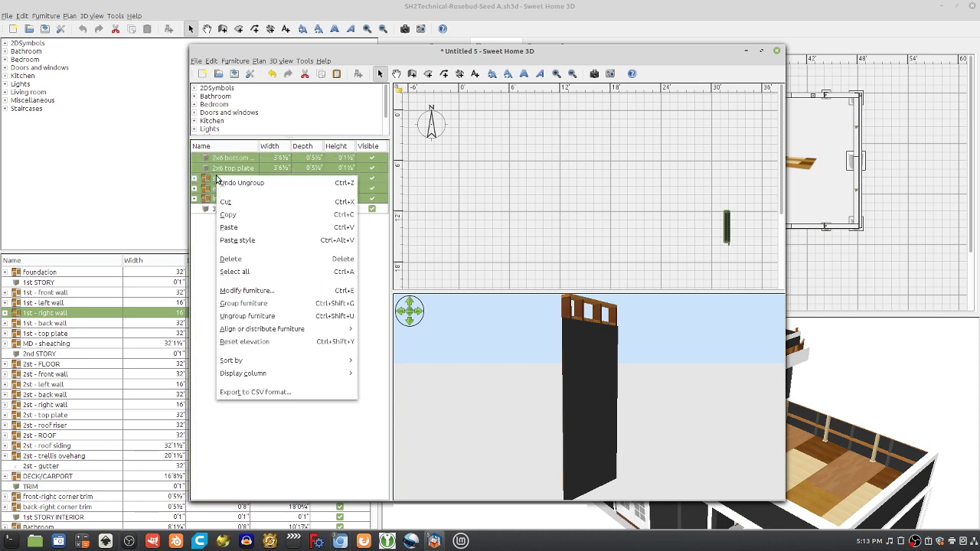
click(258, 304)
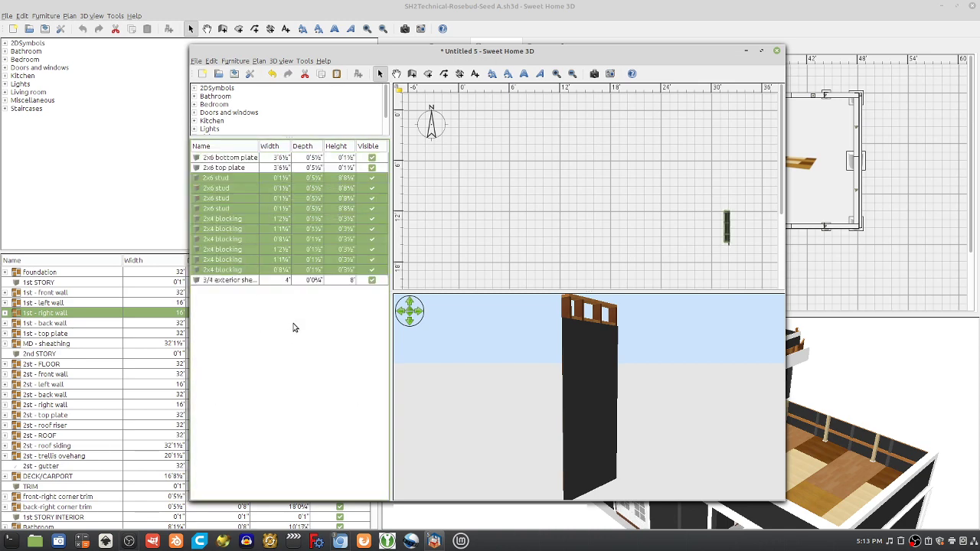
Step: Examine the module's individual pieces, from the 2x6 bottom plate to the last 2x4 blocking, and its framing in 3D
click(194, 160)
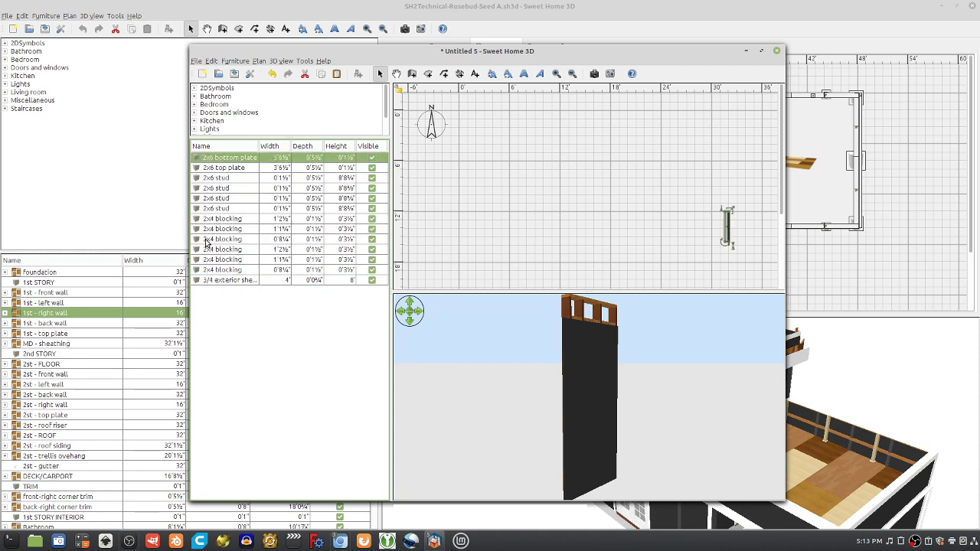
click(208, 270)
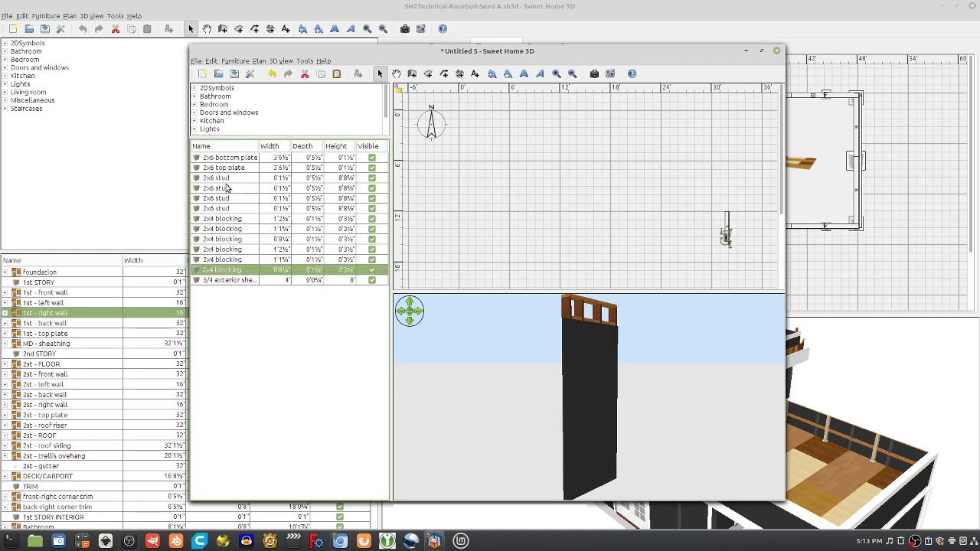
drag(427, 373, 663, 385)
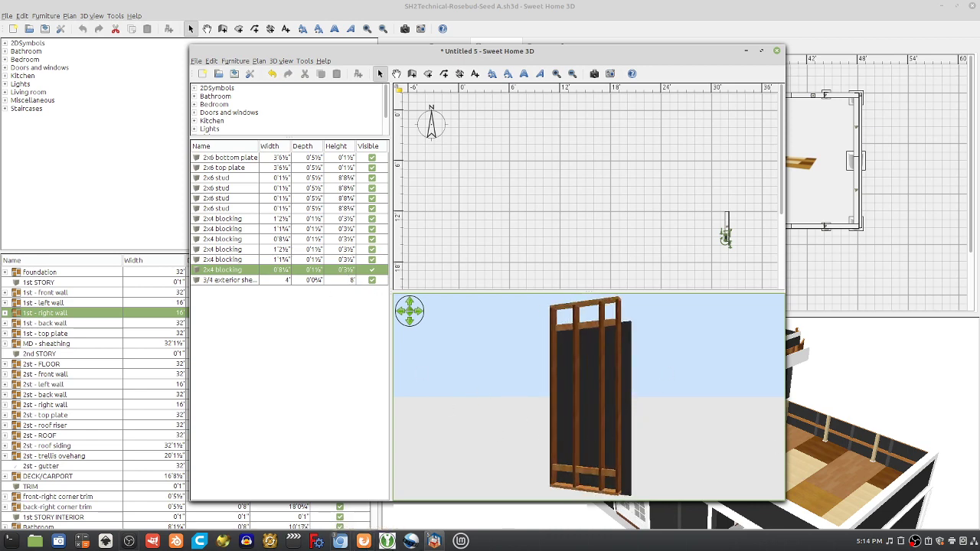
Step: Switch to Chromium, check the Jitsi meeting and the log page, and bring up the Seed Home v2 3D CAD page
click(434, 542)
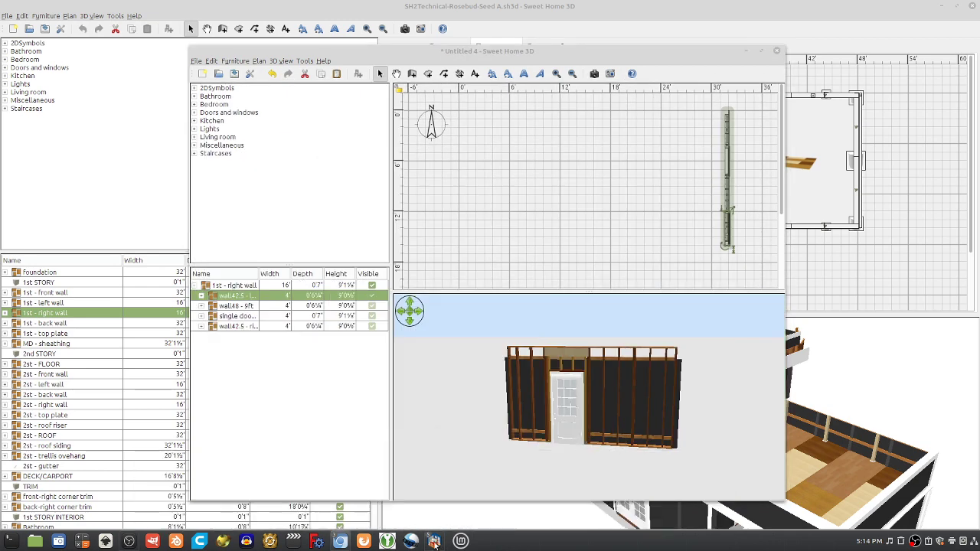
mouse_move(339, 544)
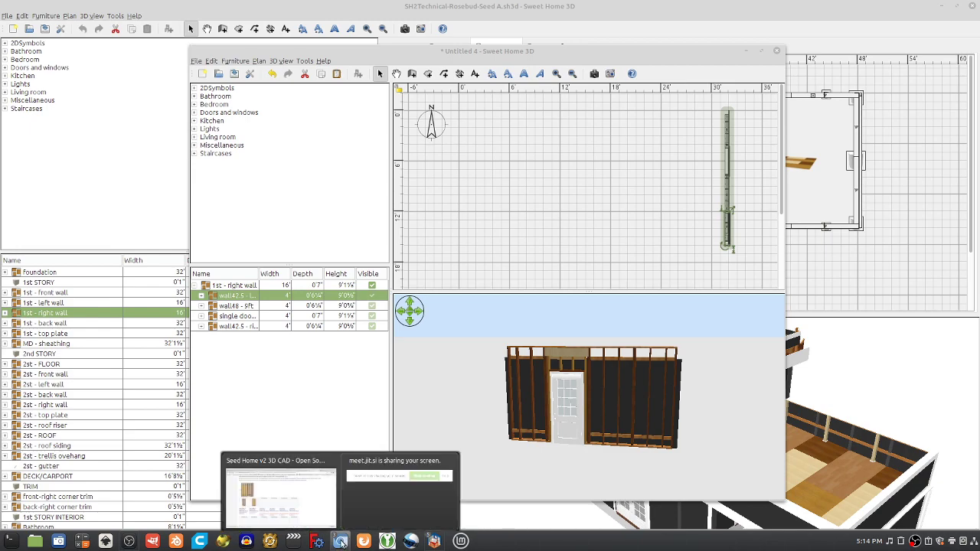
click(308, 460)
click(115, 23)
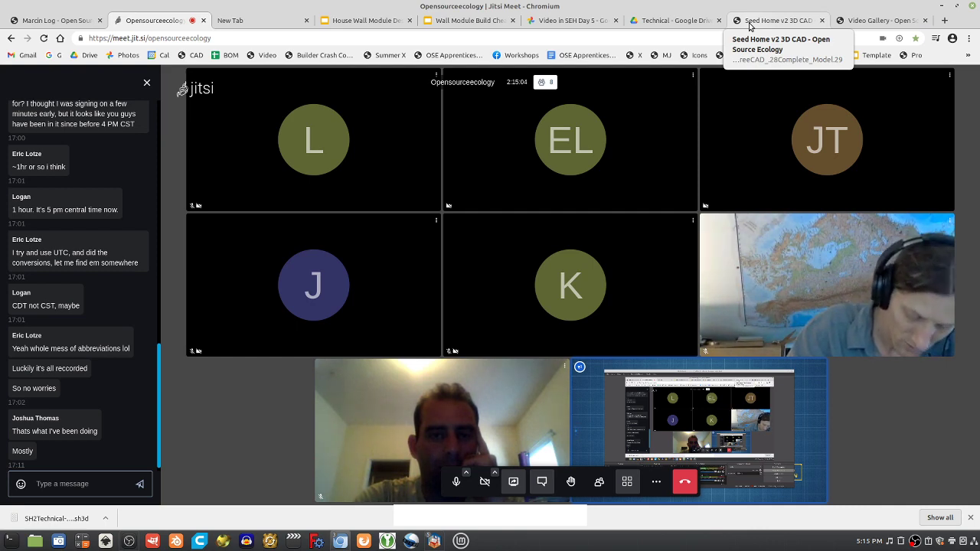
click(81, 20)
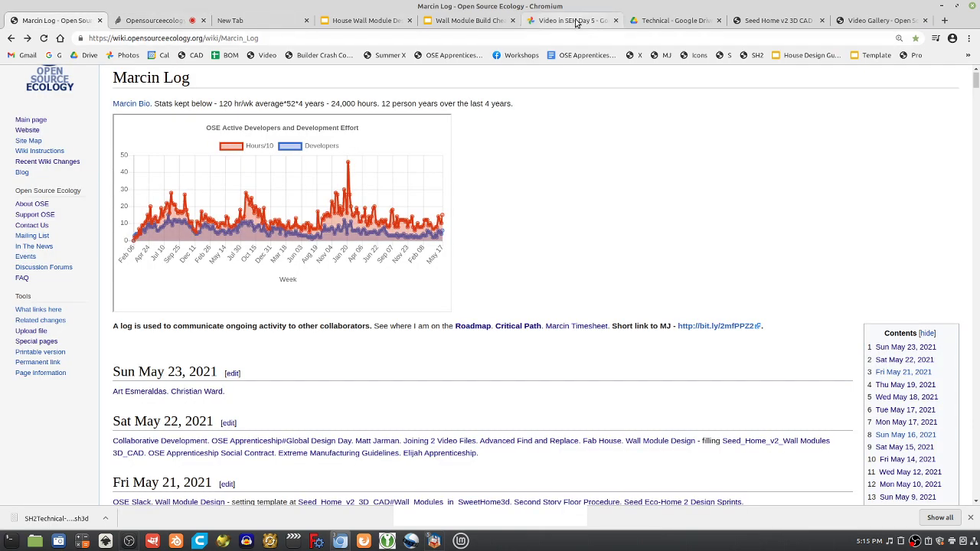
click(762, 21)
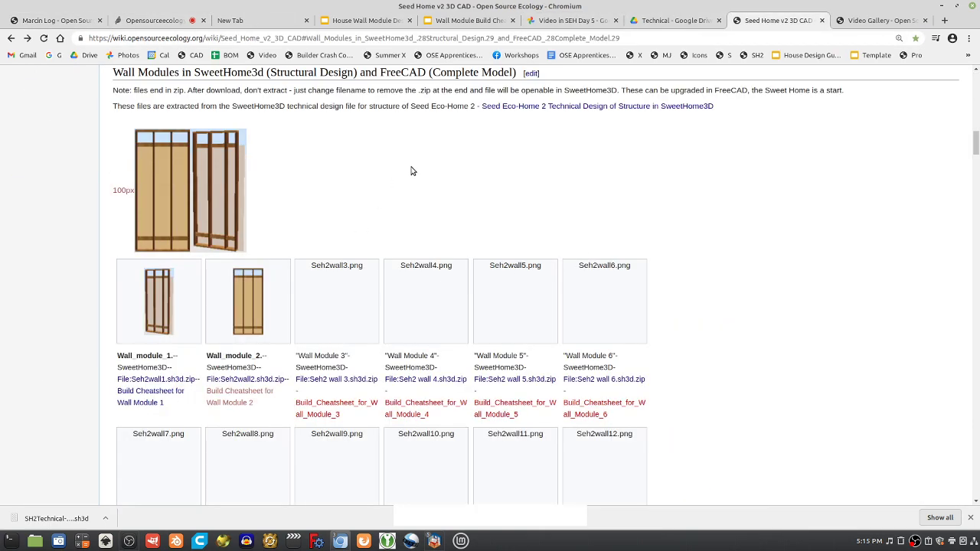